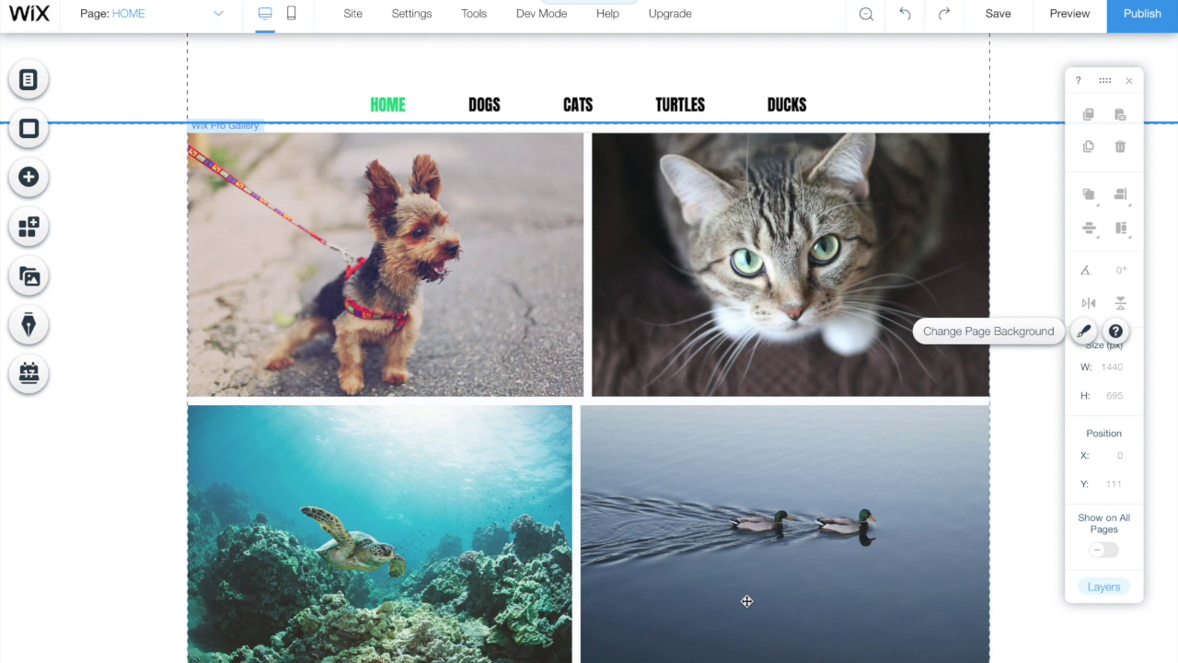
Review the Dogs, Cats, Turtles and Ducks pages of the site one after another
click(33, 82)
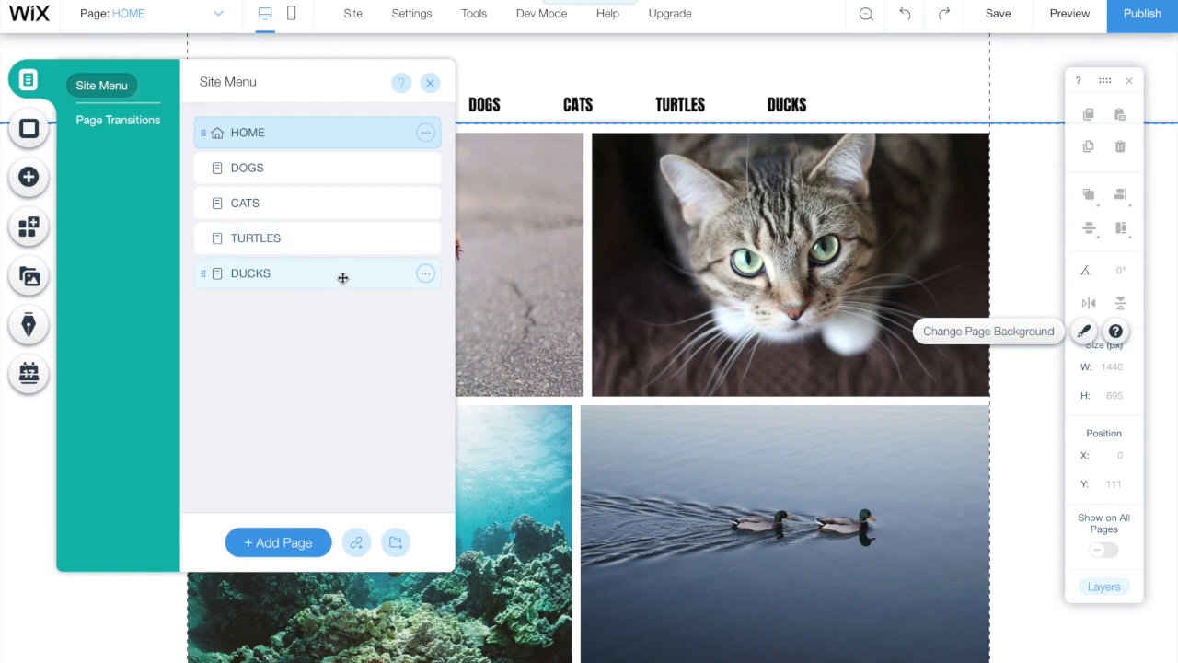
click(336, 176)
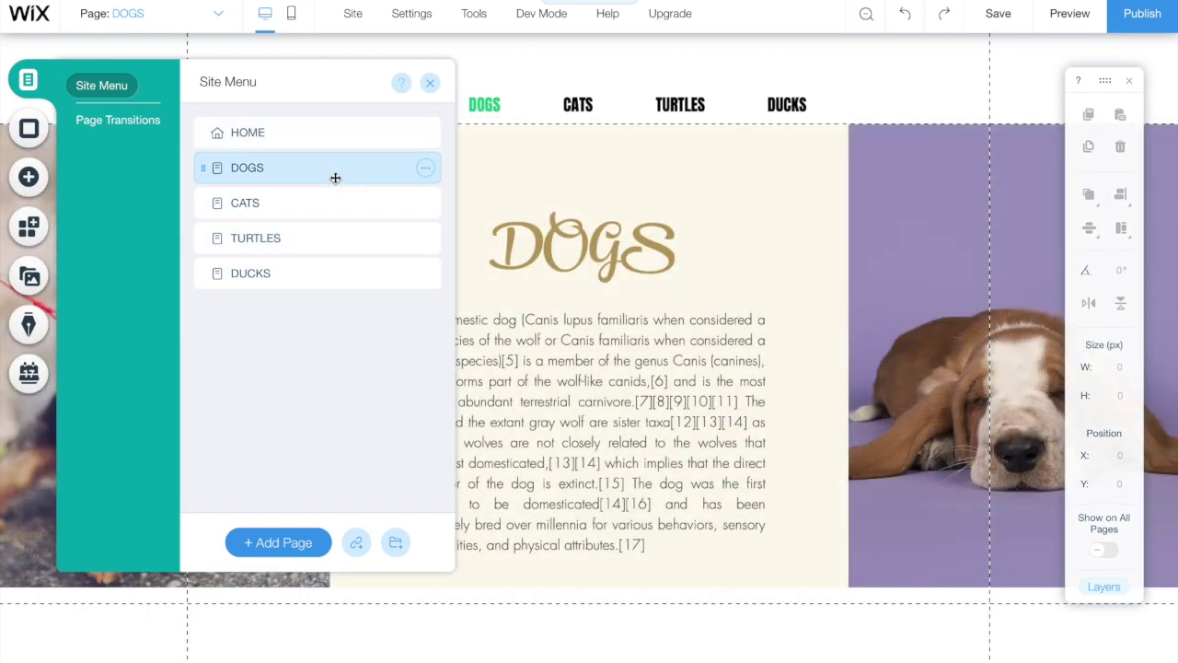
click(430, 83)
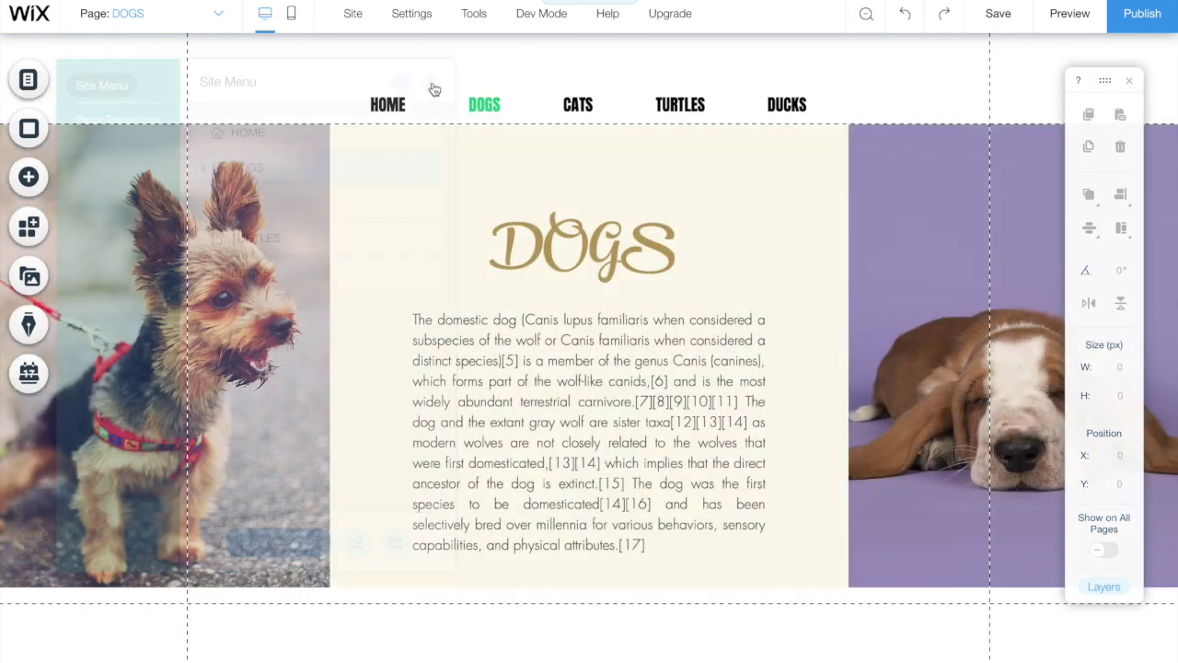
click(29, 82)
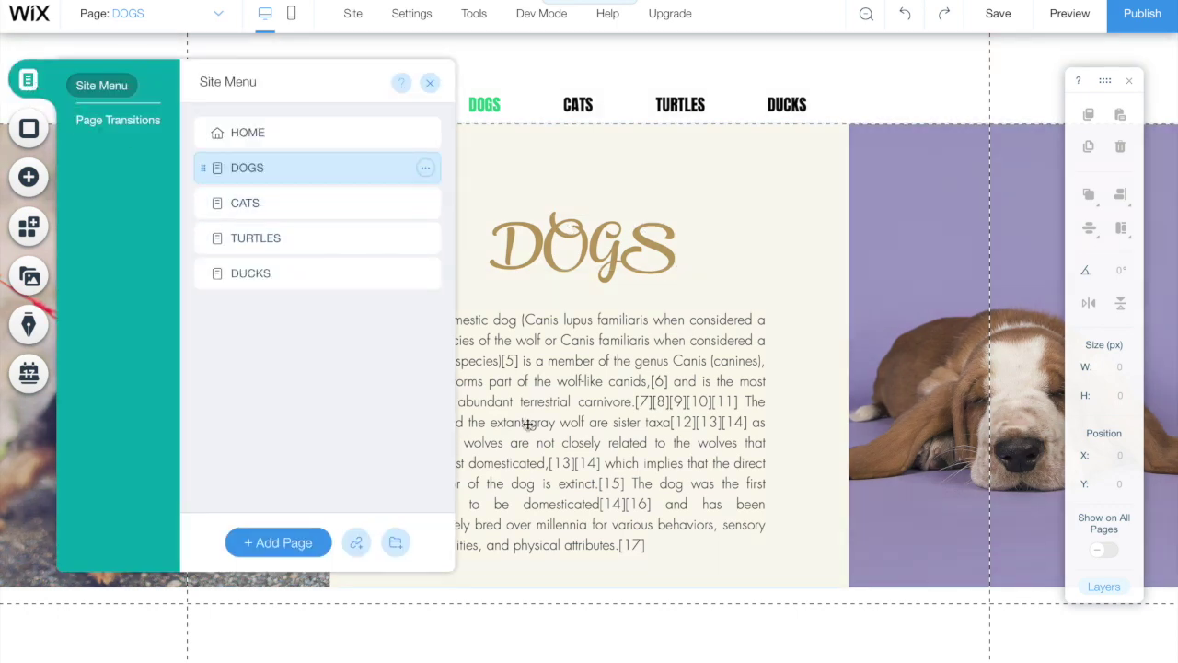
click(274, 202)
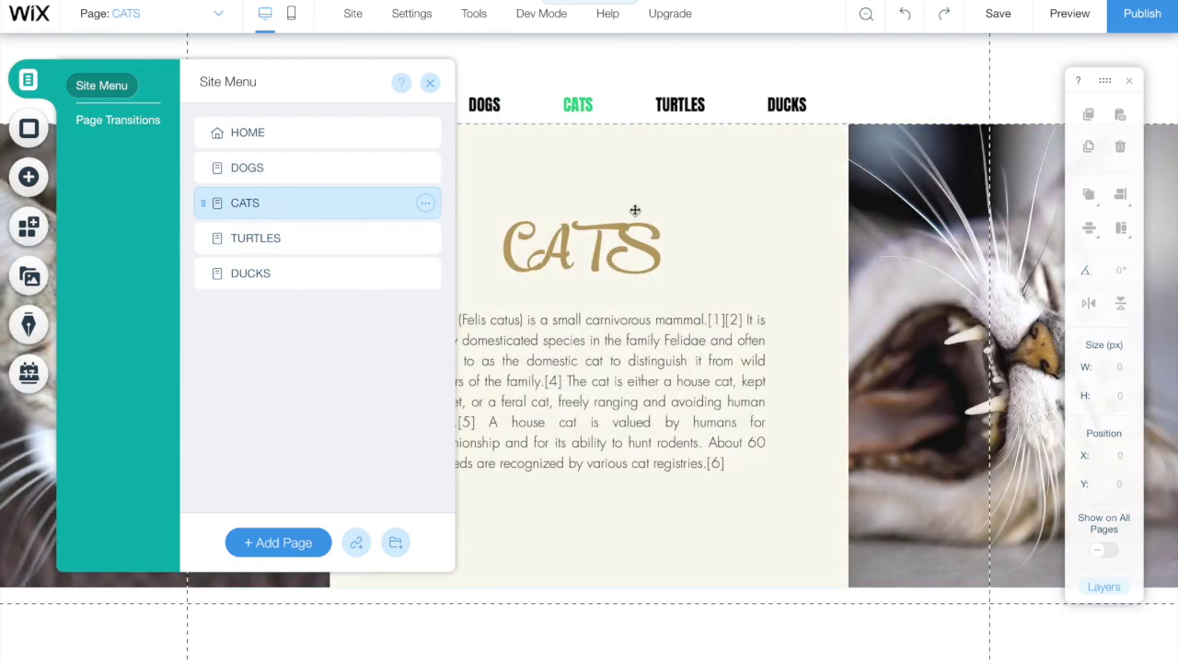
click(429, 84)
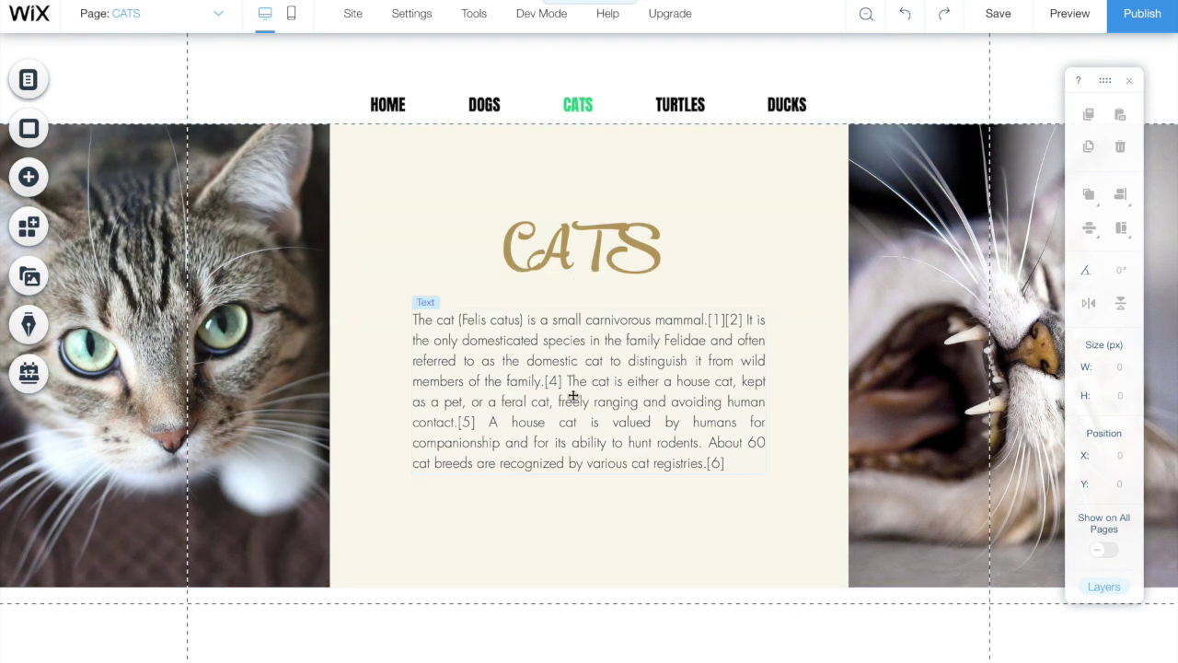
click(27, 79)
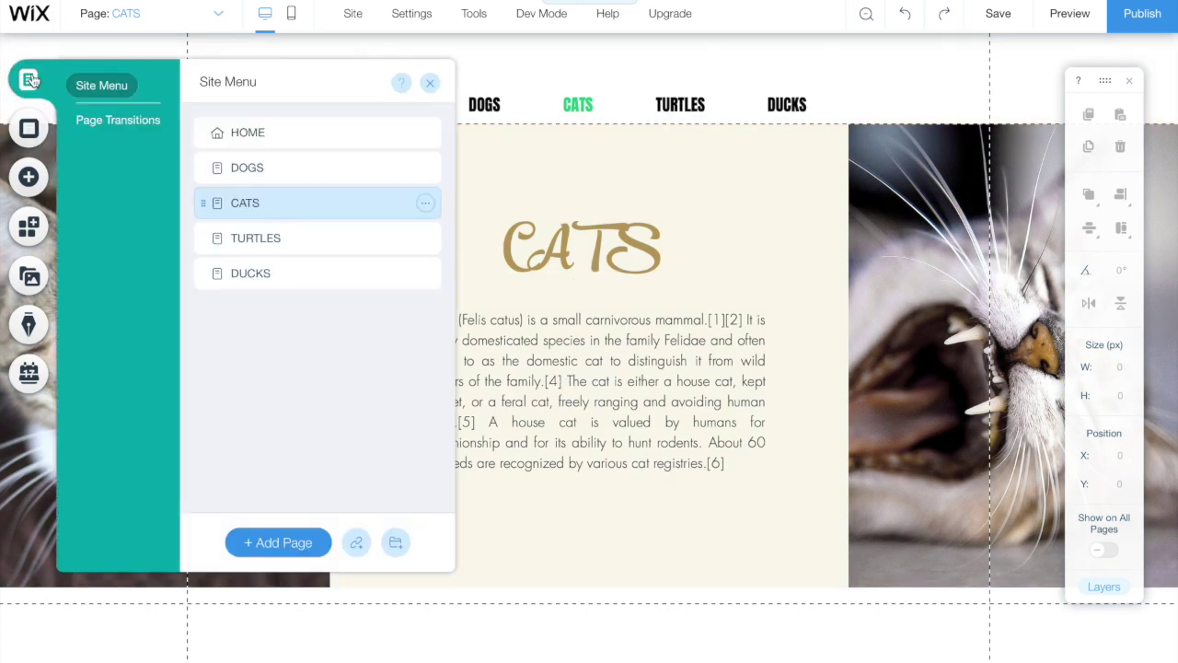
click(321, 243)
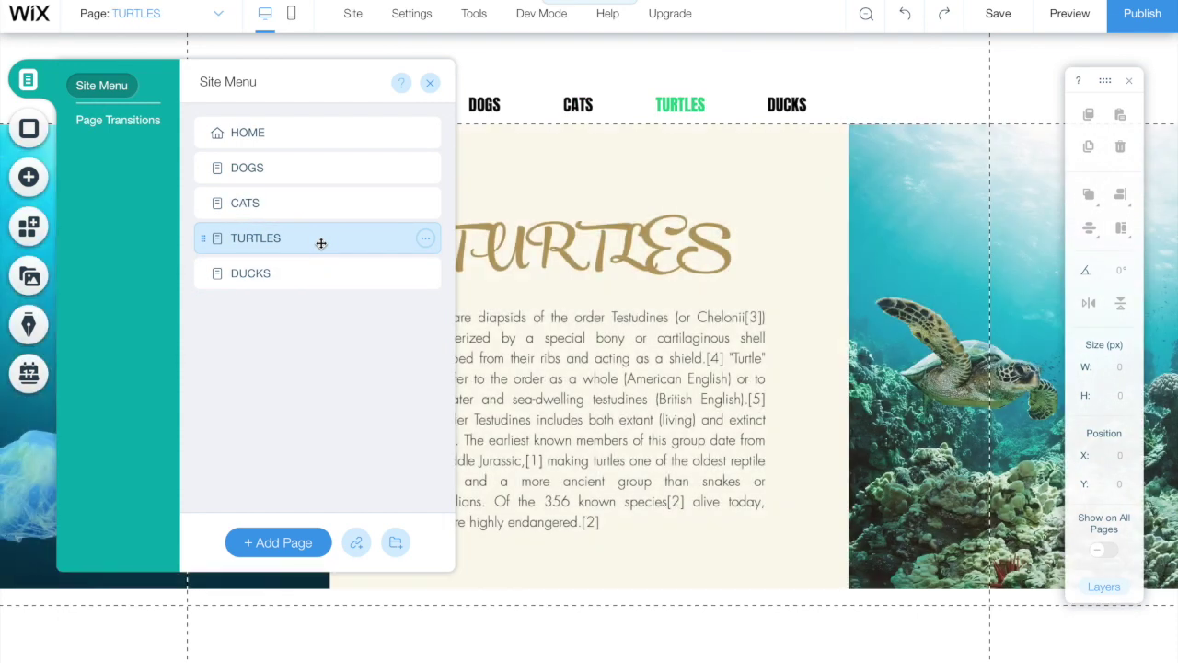
click(303, 281)
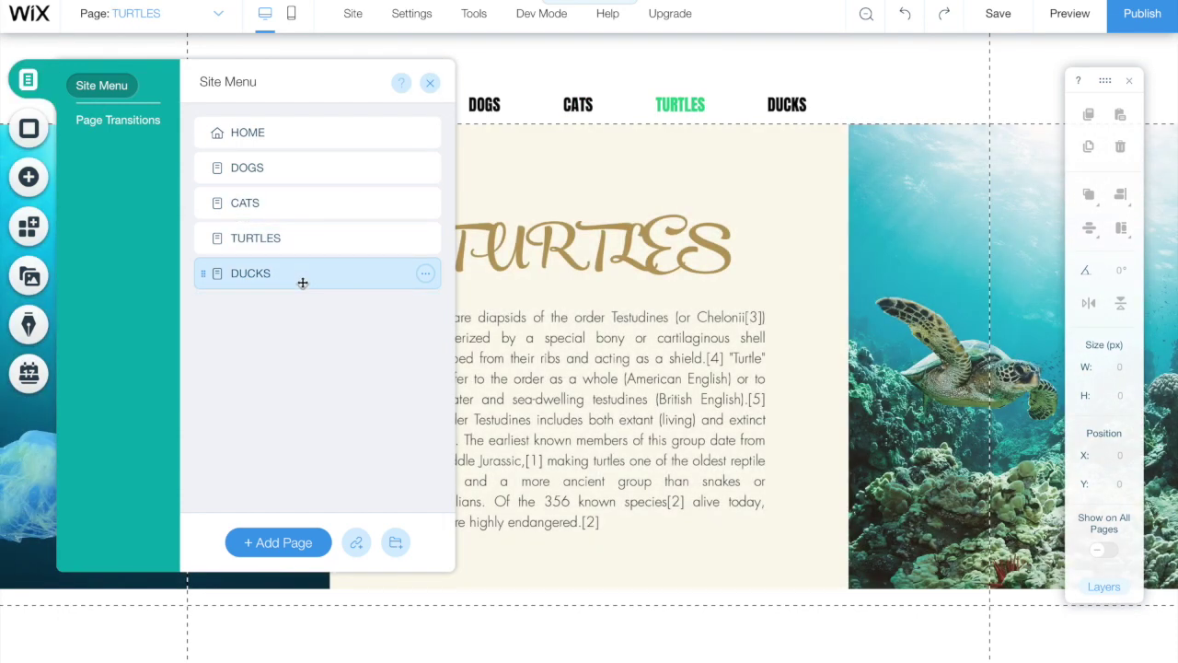
click(428, 85)
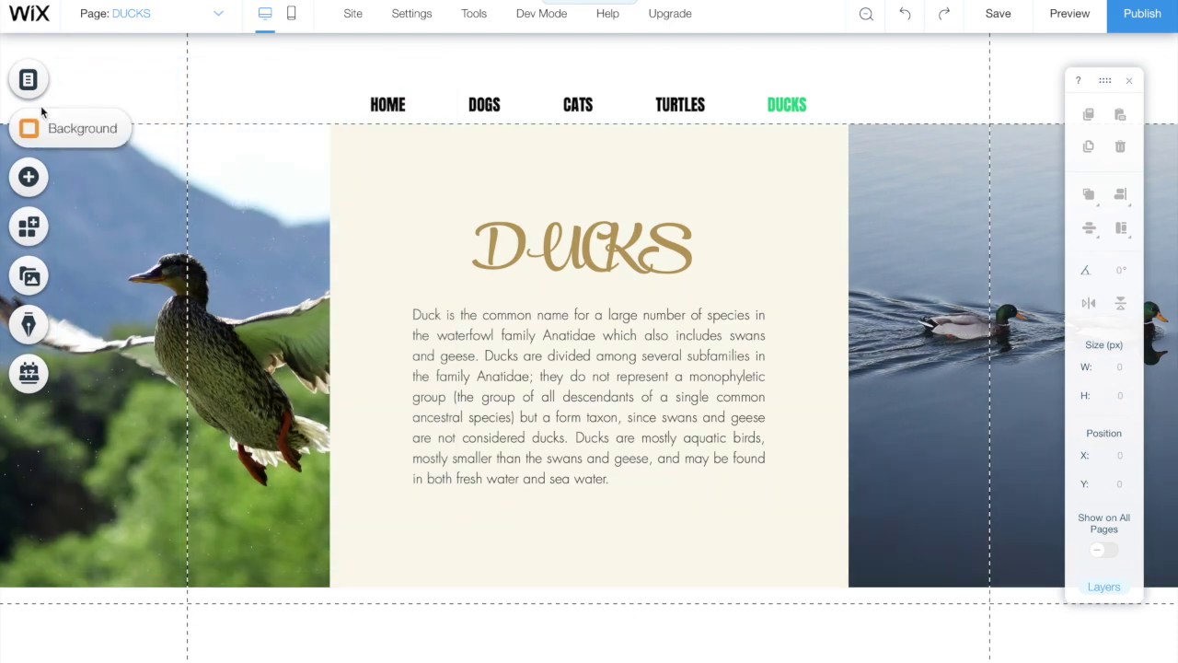
click(28, 81)
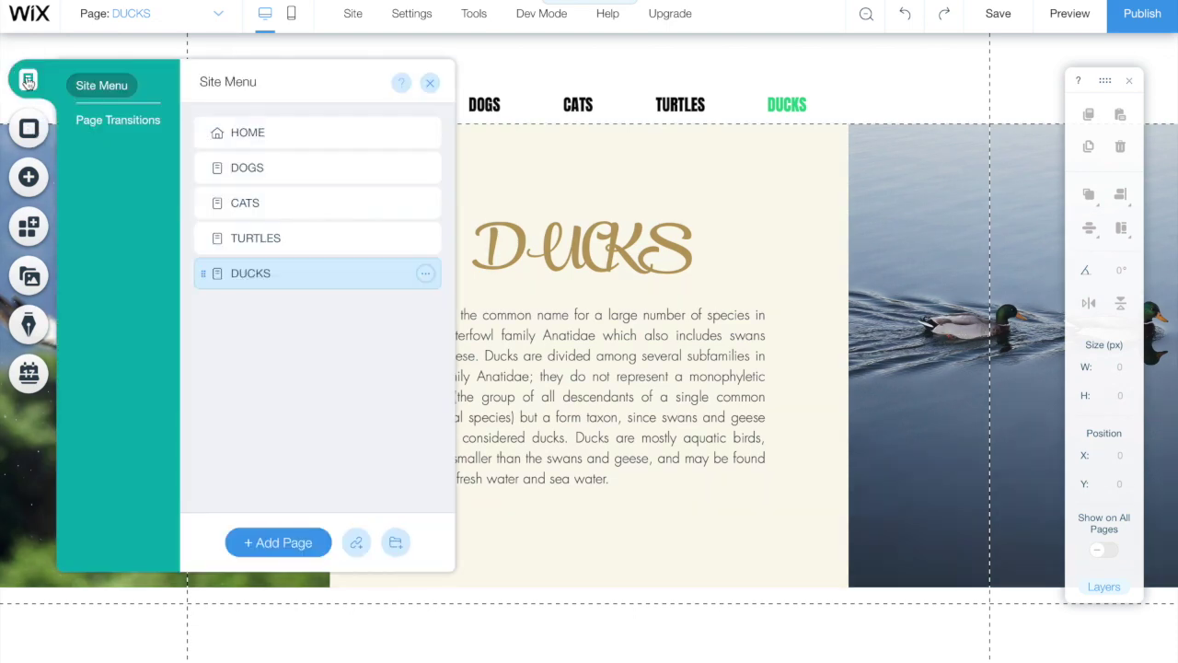
click(431, 86)
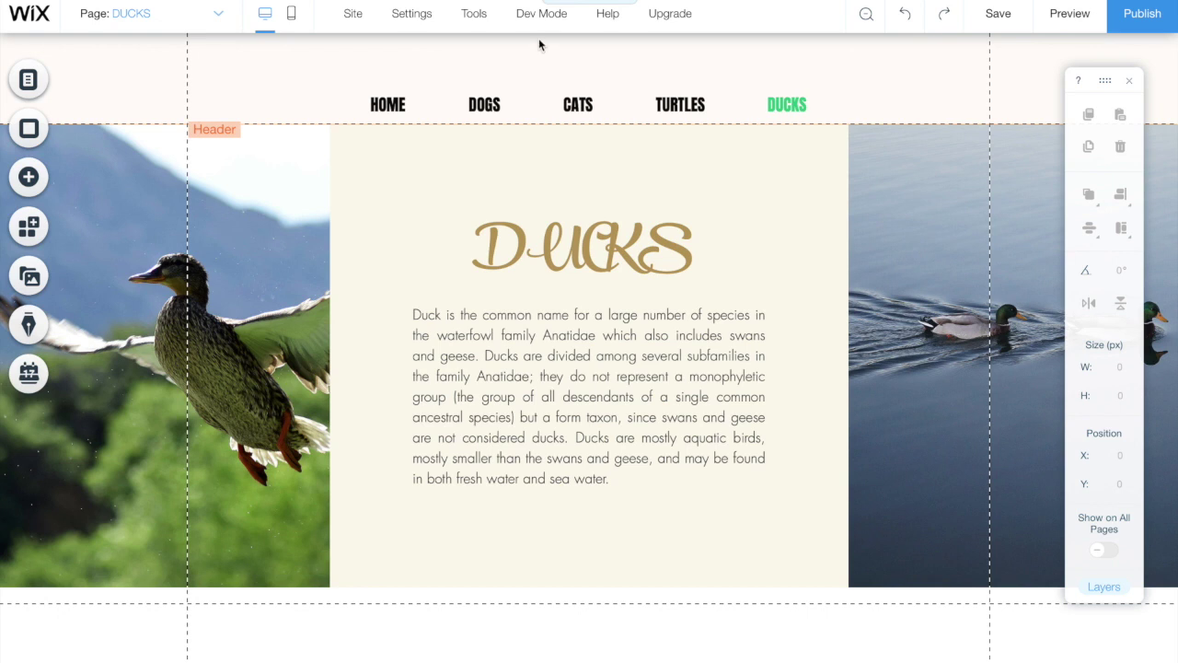
Enable Corvid development mode, then clear the Site Structure and Properties panels from the workspace
mouse_move(542, 24)
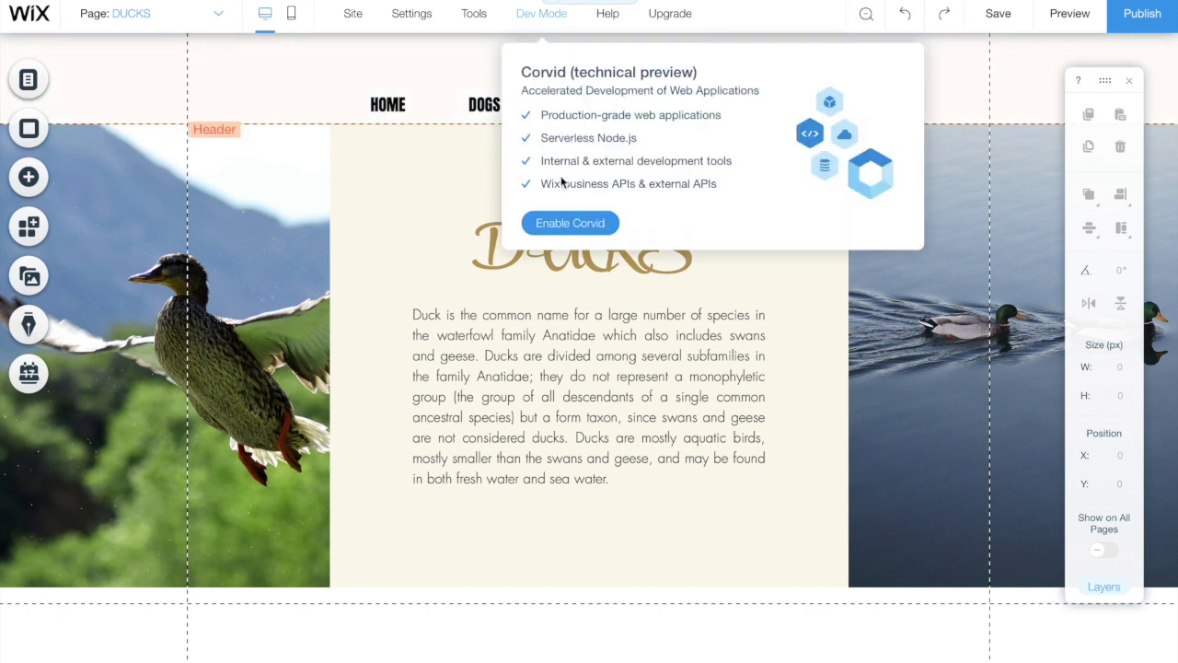
click(573, 224)
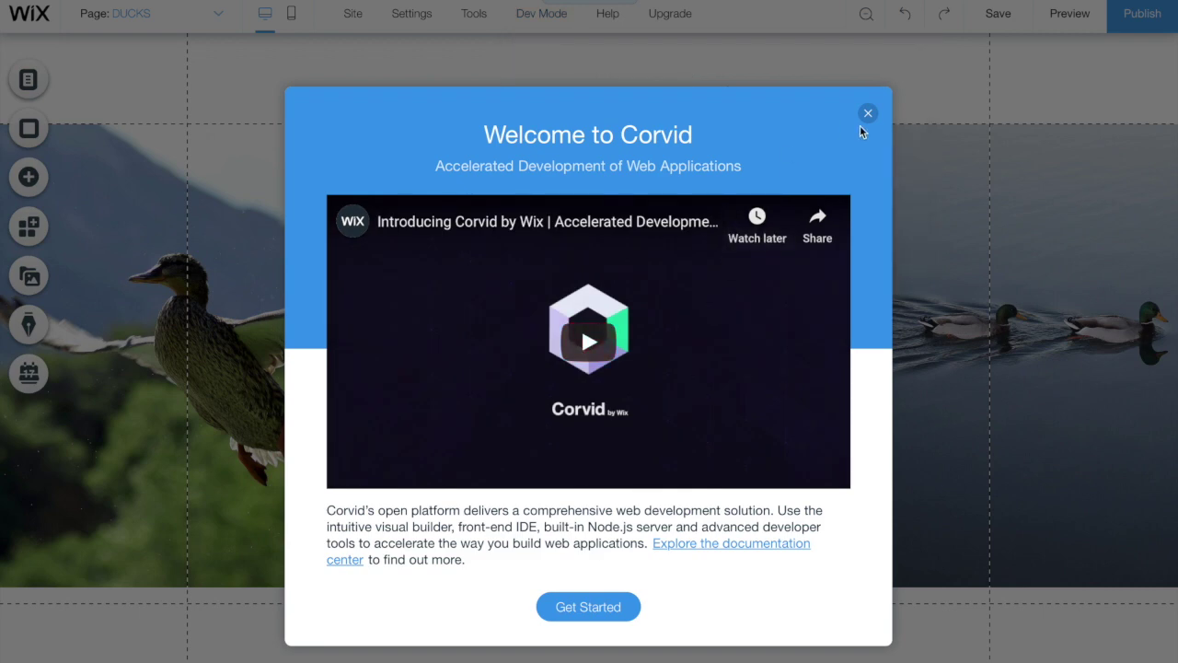
click(599, 610)
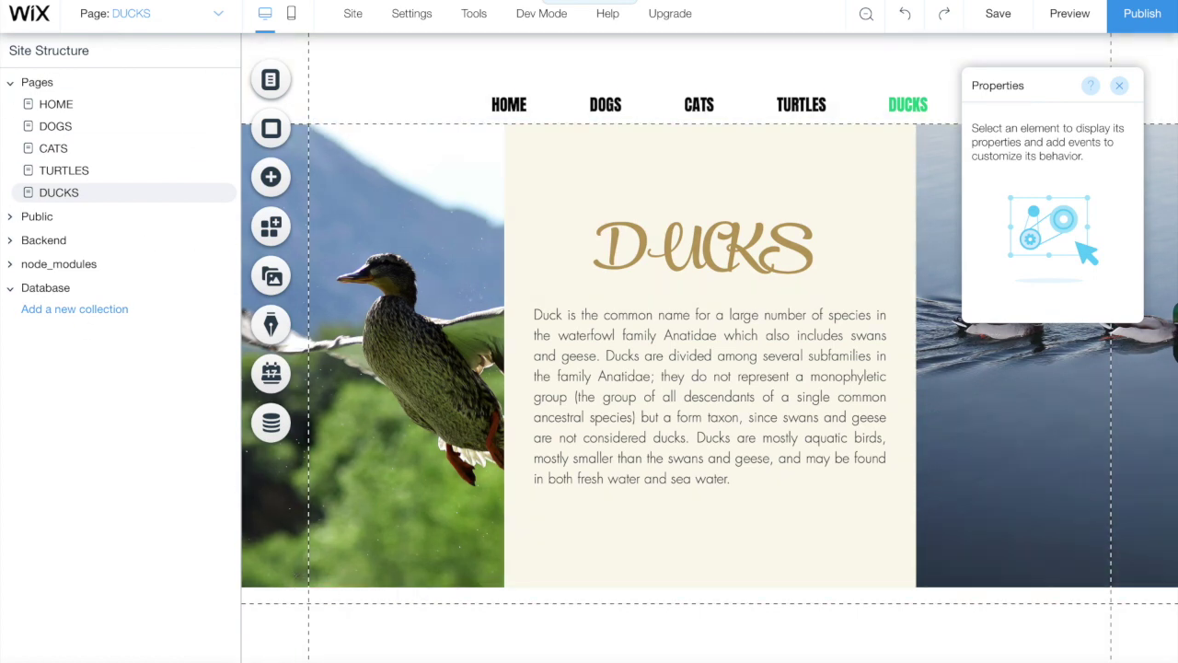
click(247, 655)
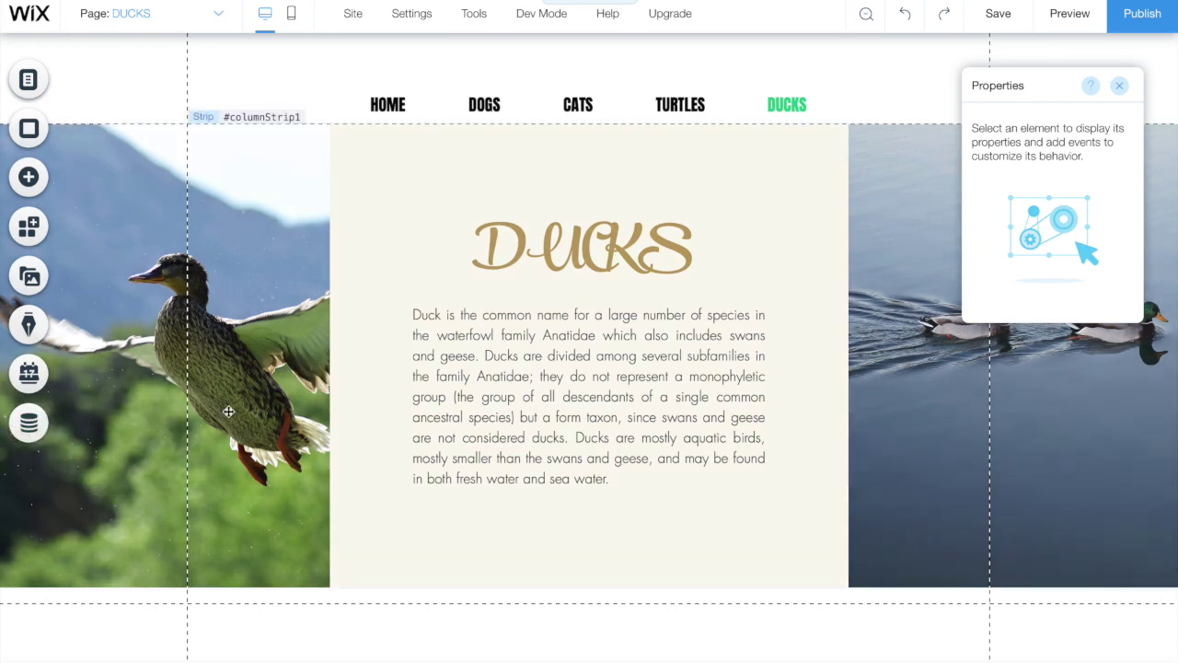
click(1120, 86)
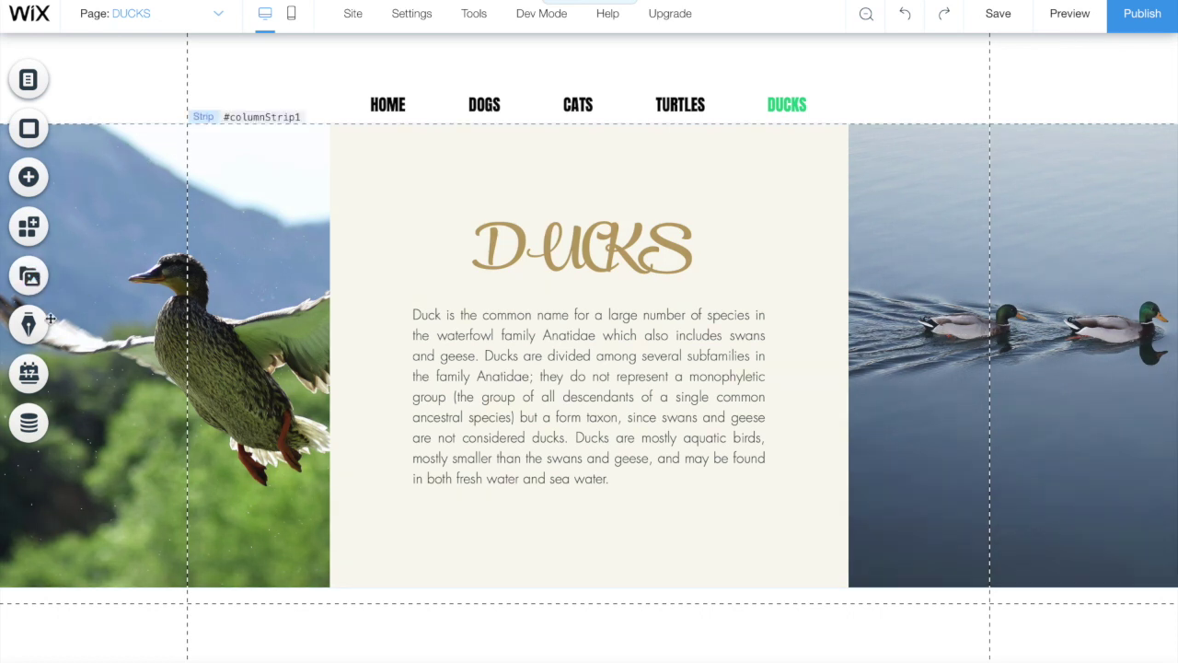
Create a database collection from scratch named Animals, with its purpose set to Site Content
click(35, 423)
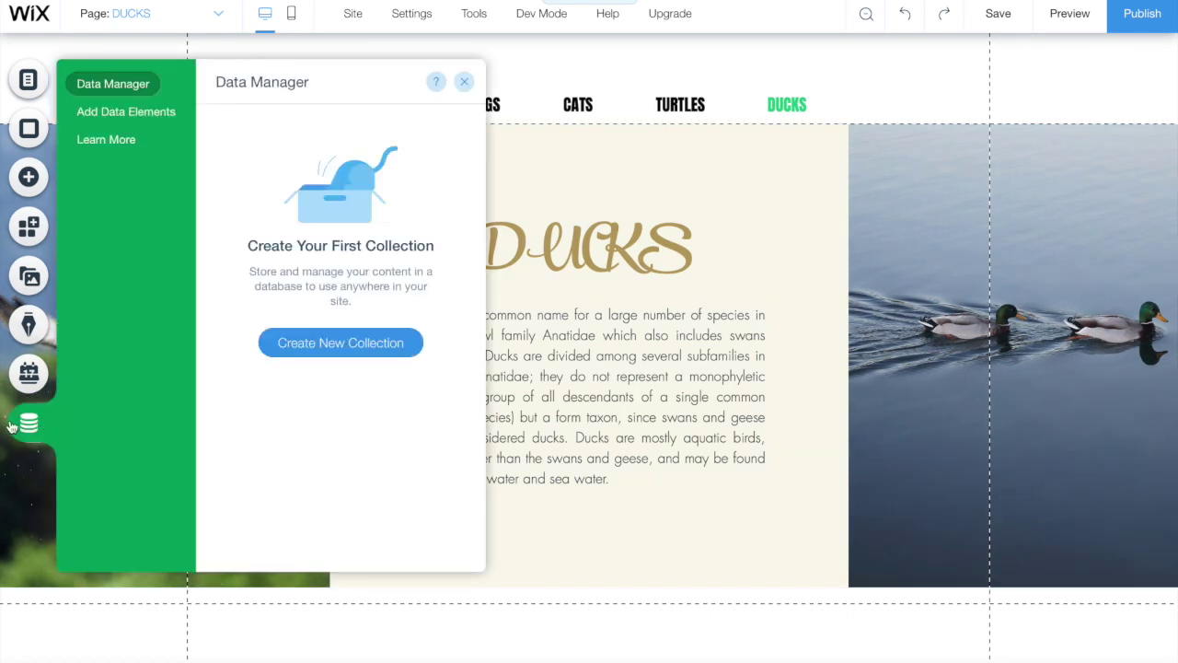
click(316, 350)
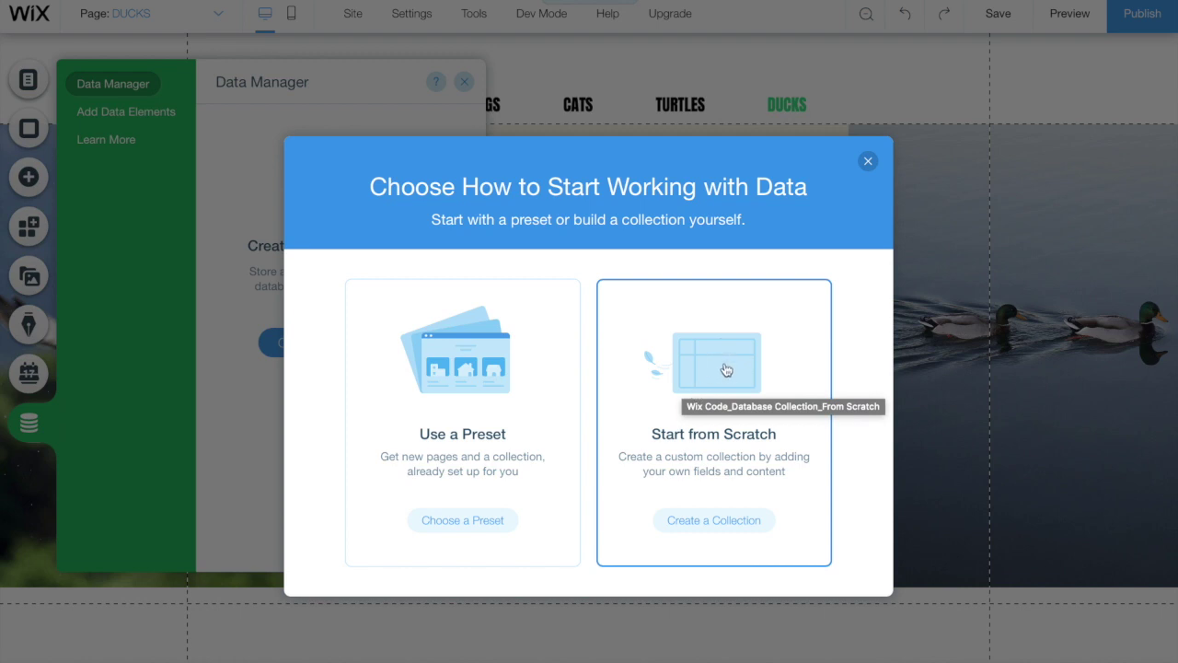
click(725, 370)
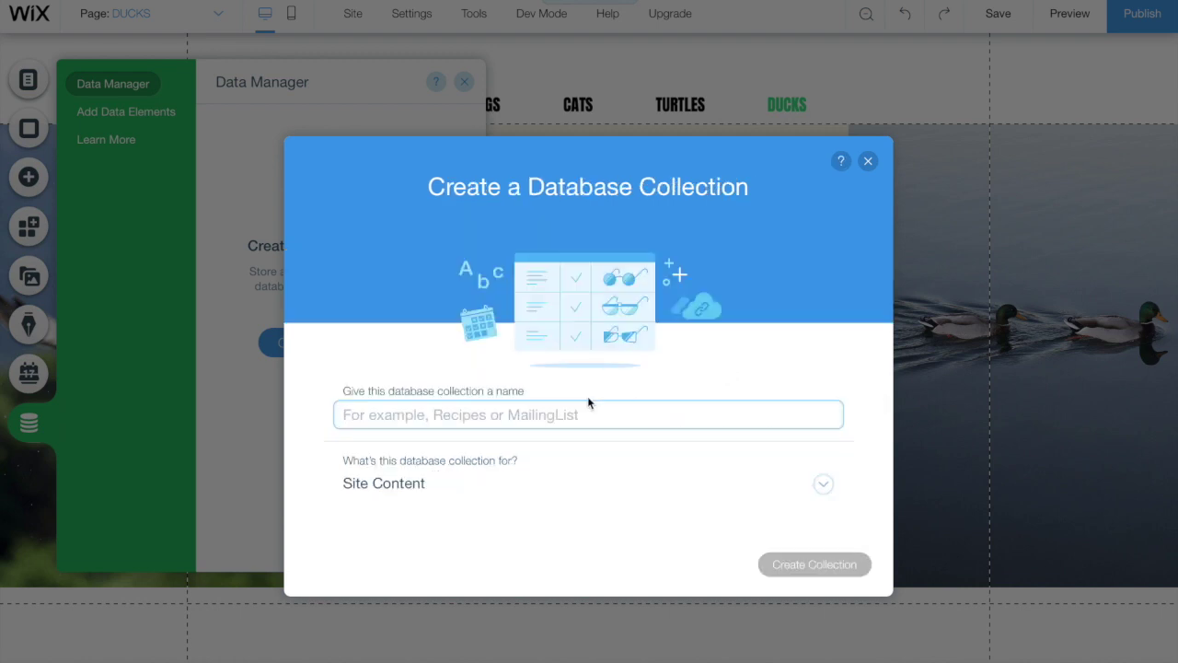
click(540, 410)
text(An)
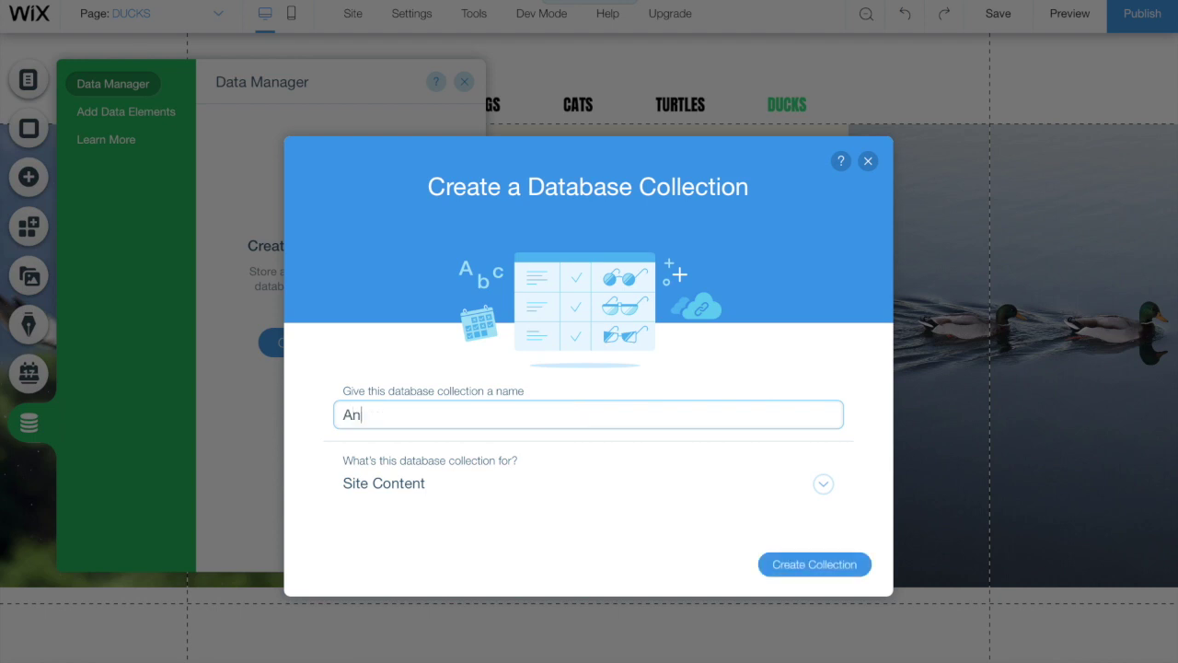
text(imals)
click(823, 486)
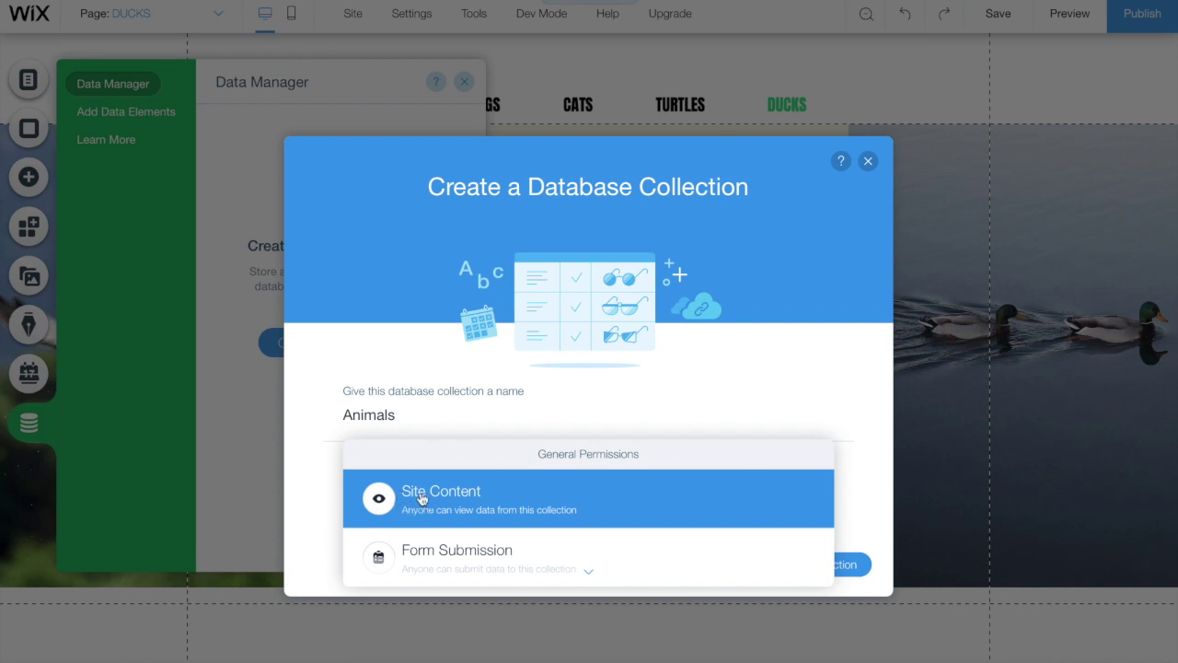
scroll(530, 512, down, 3)
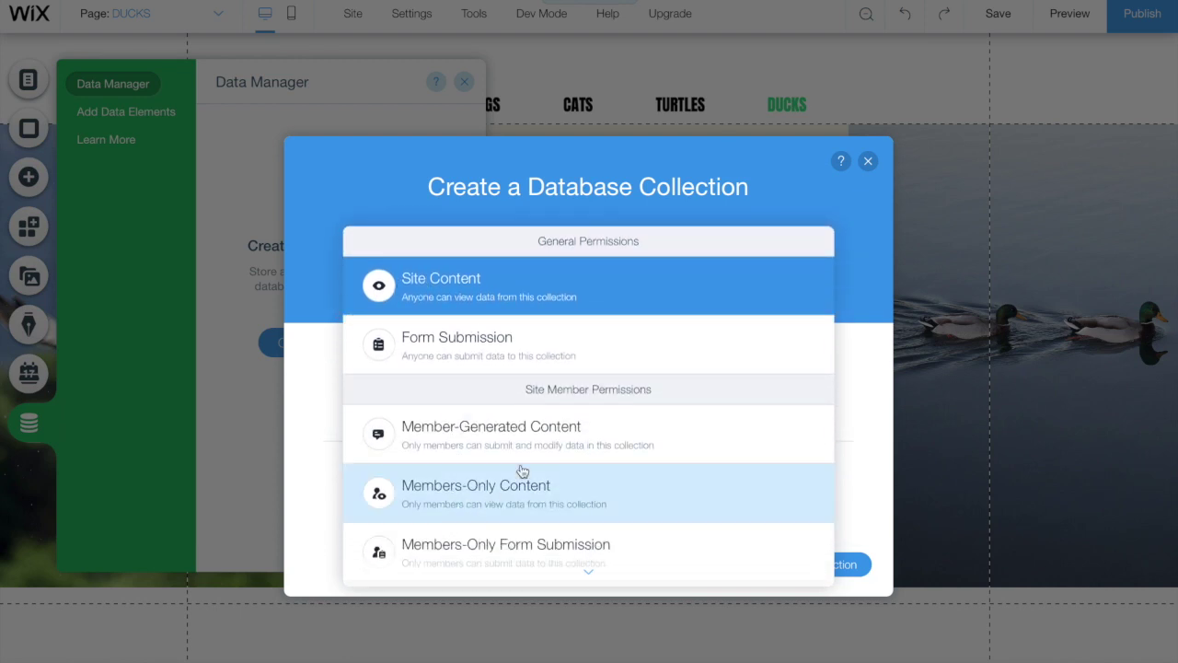
click(613, 301)
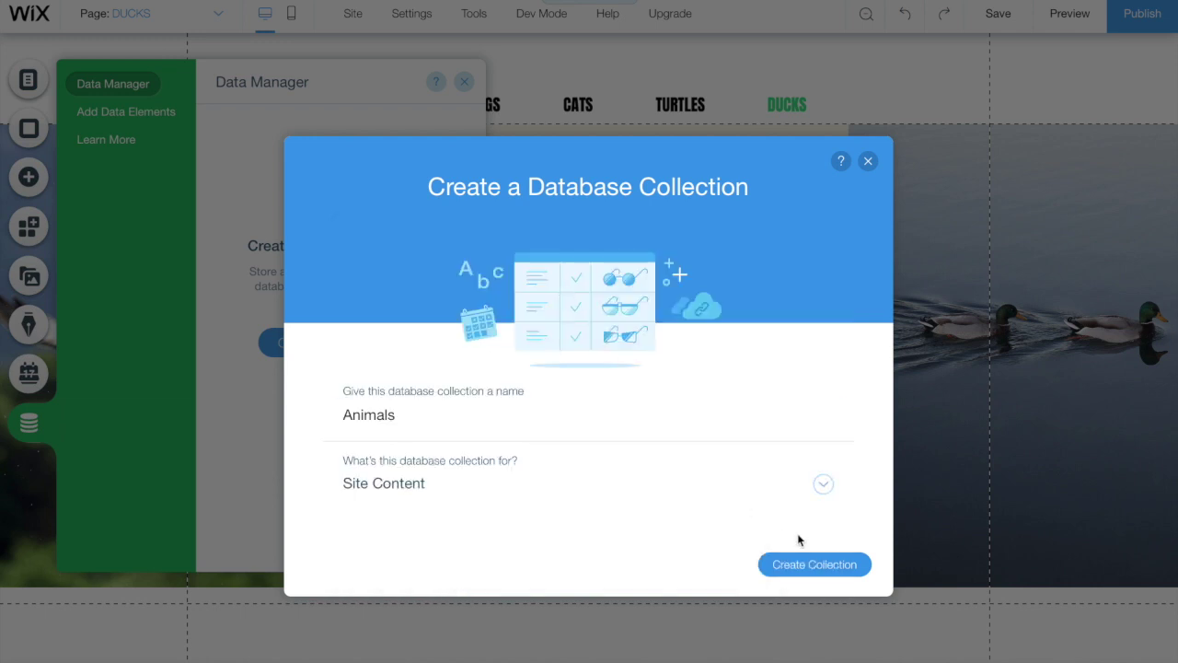
click(813, 563)
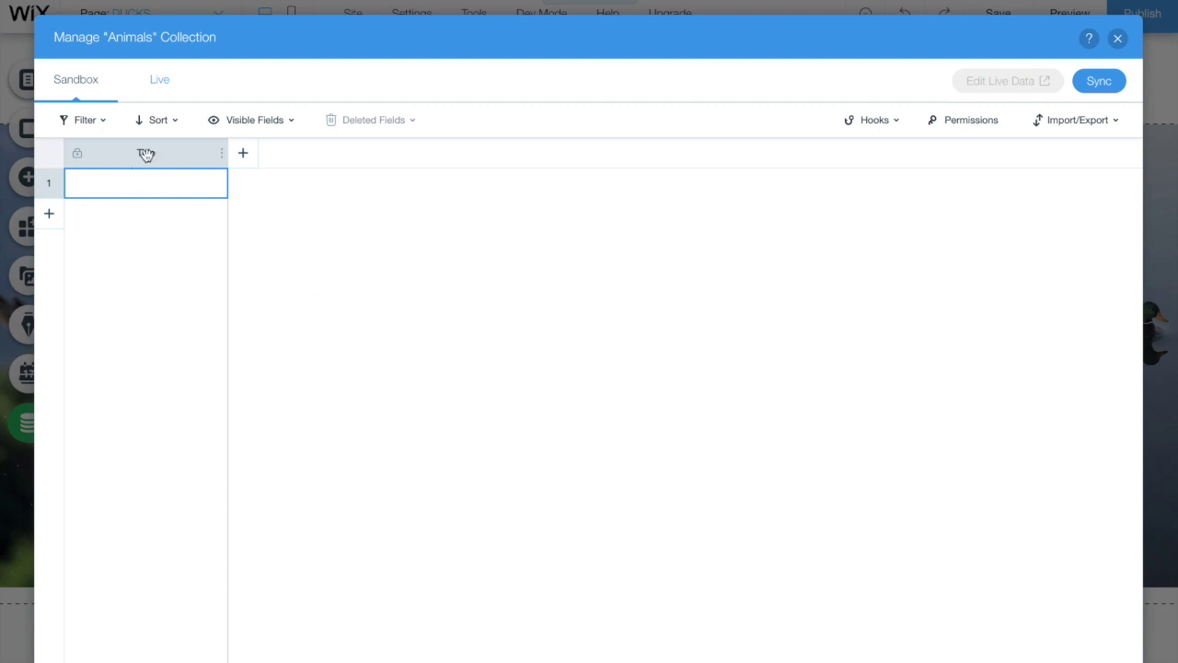
click(221, 153)
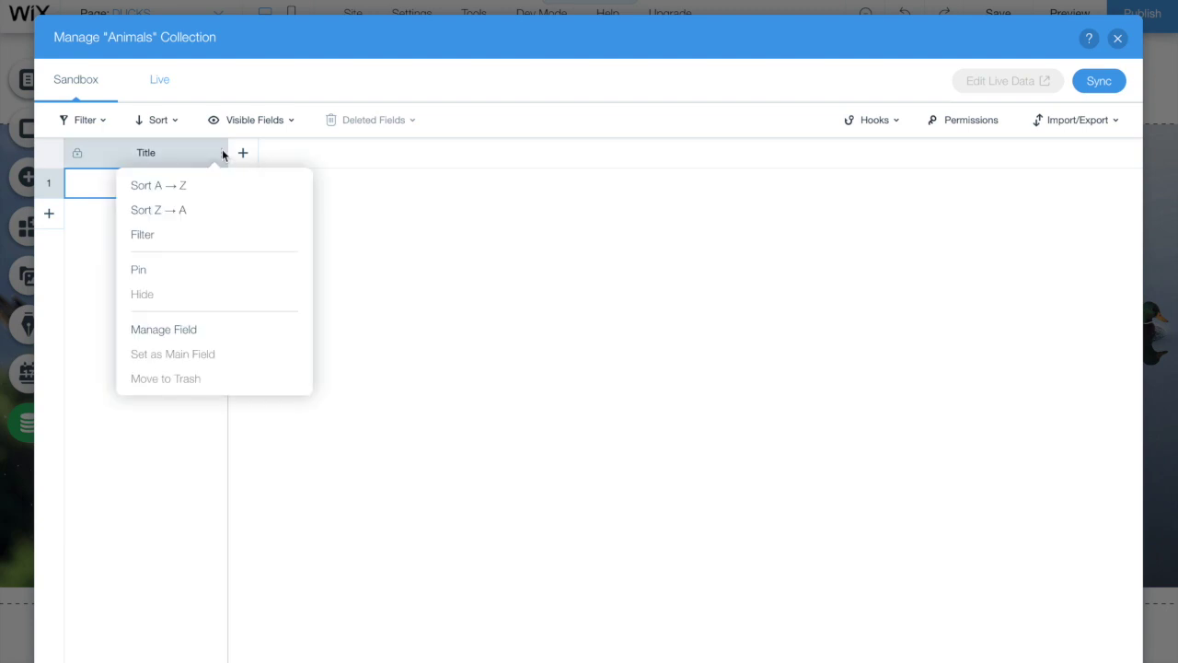
click(384, 264)
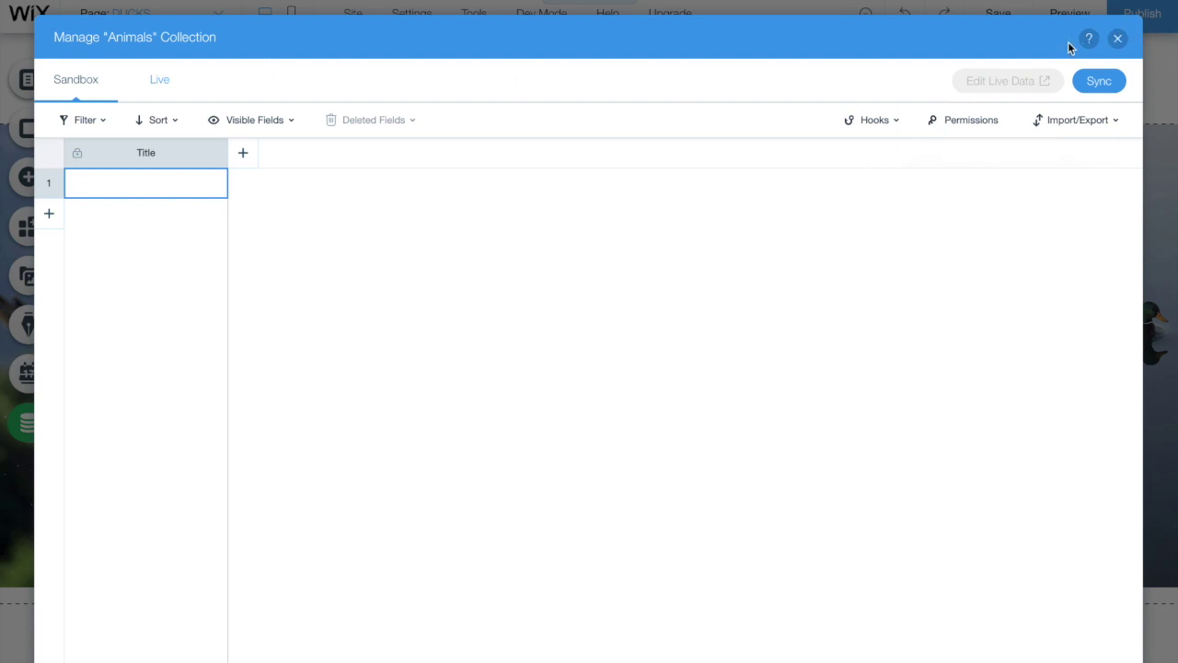
Rename the Title field of the Animals collection to Animal Name
mouse_move(1002, 77)
mouse_move(77, 157)
click(221, 154)
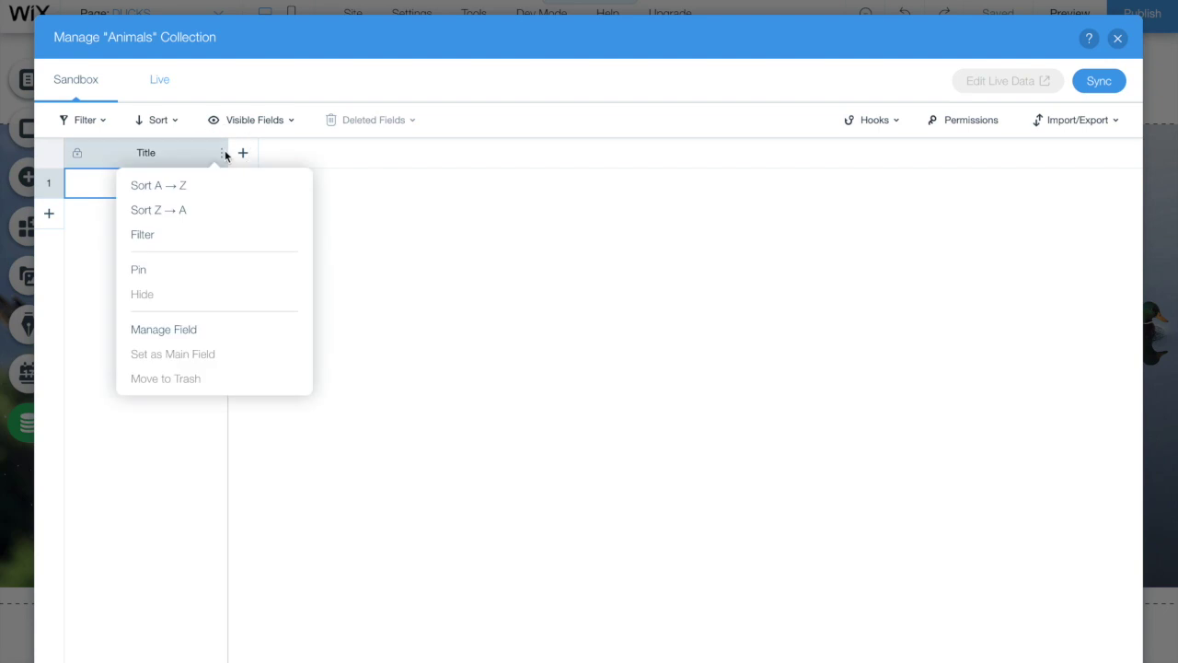
click(212, 344)
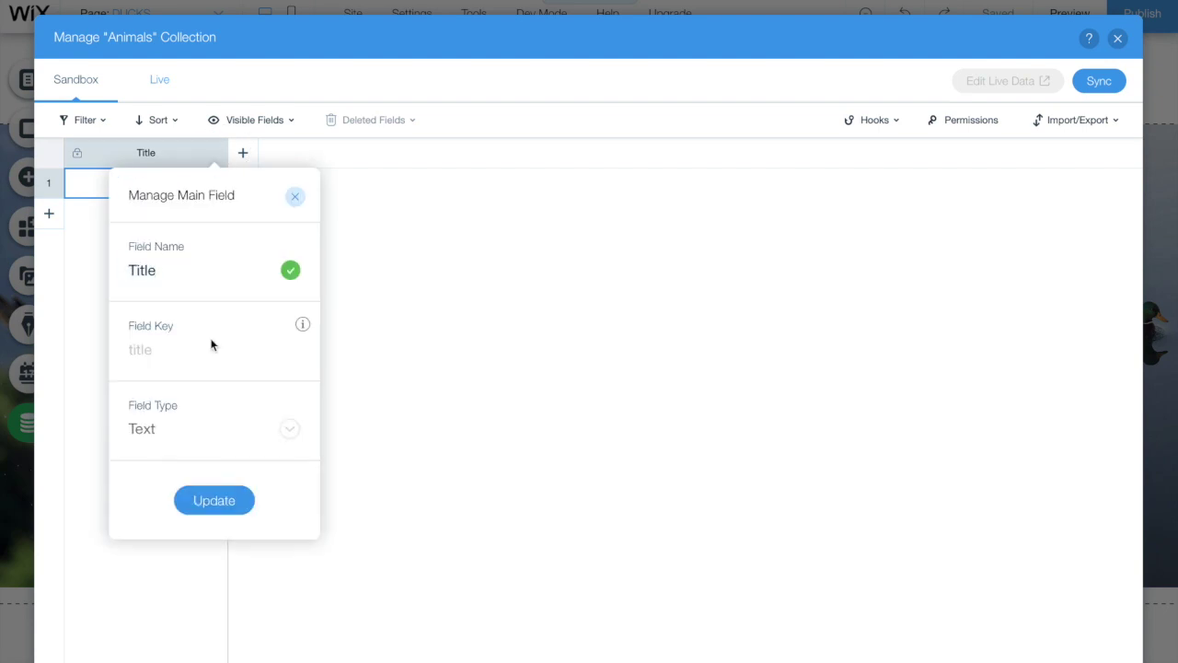
click(174, 258)
text(Ani)
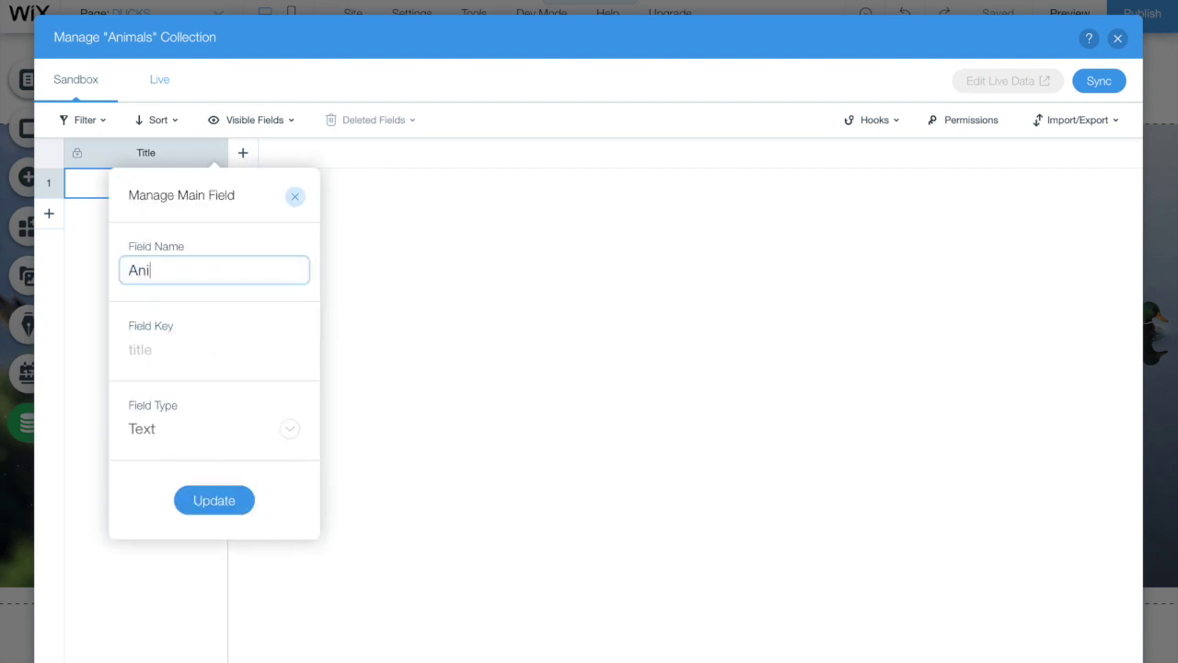
text(mal Name)
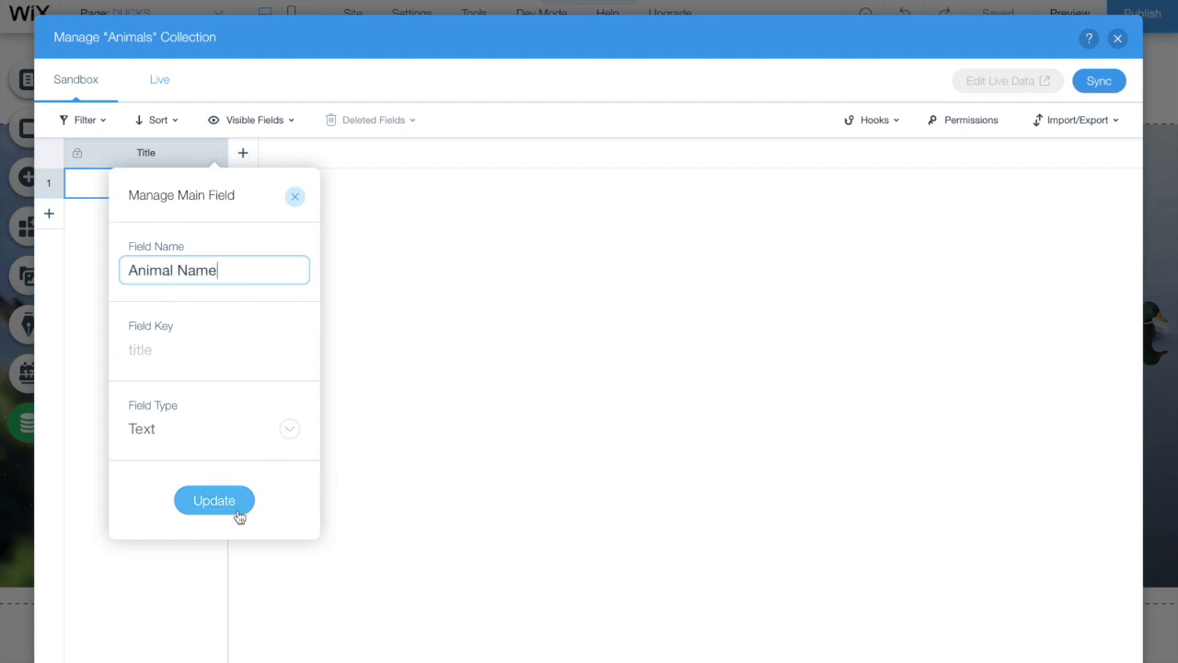
click(219, 506)
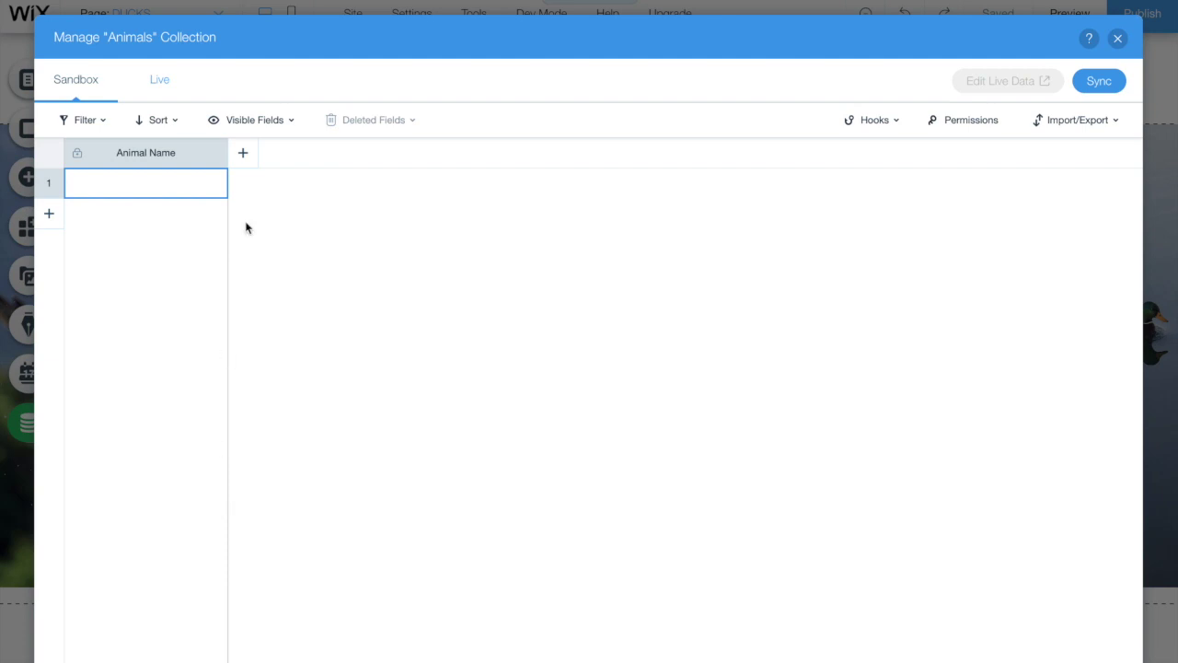
Add a text field named Description to the Animals collection
click(243, 154)
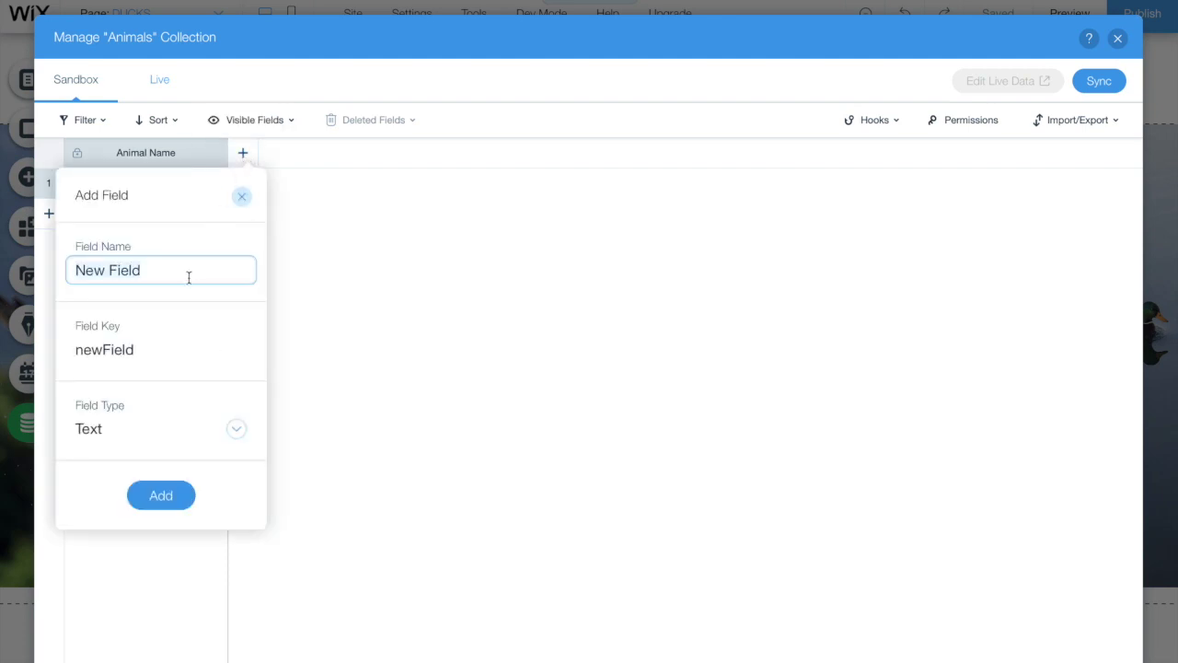
key(BackSpace)
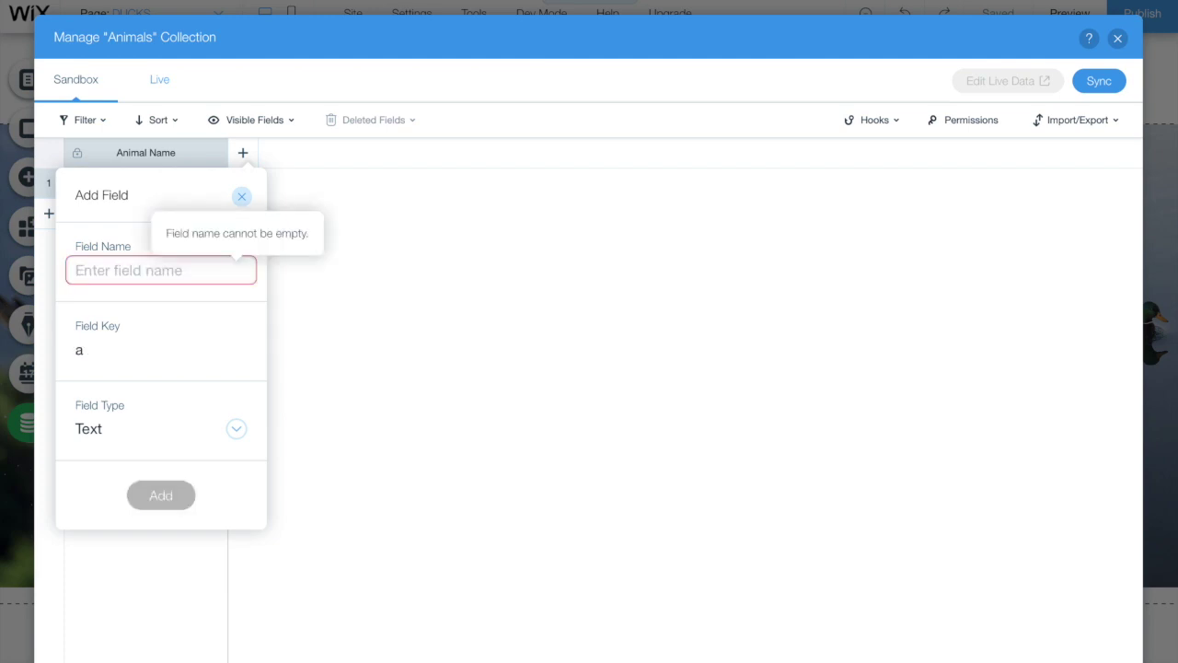
text(Description)
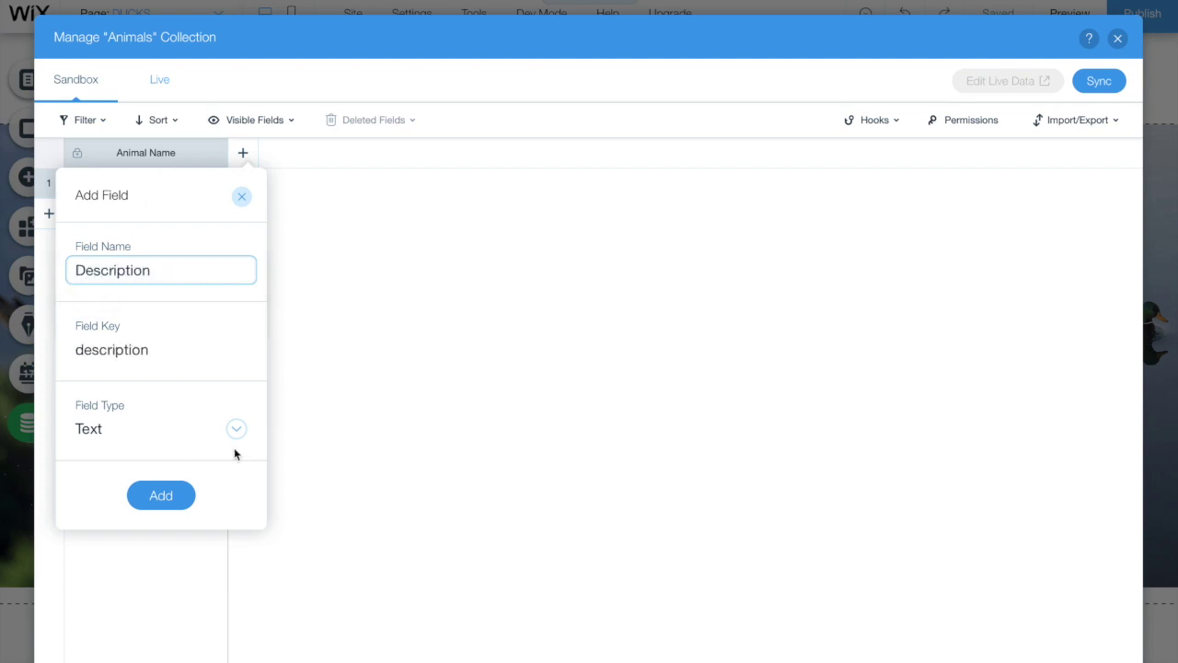
click(162, 494)
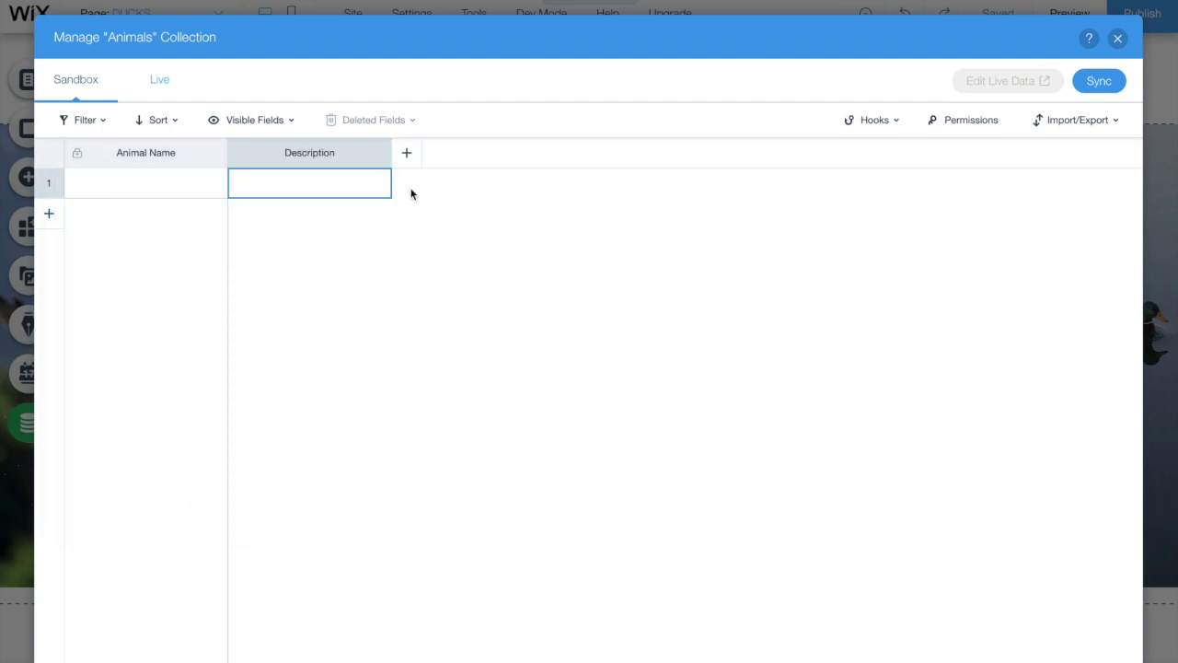
Add a field named Image 1 after Description, leaving its type as Text
click(407, 154)
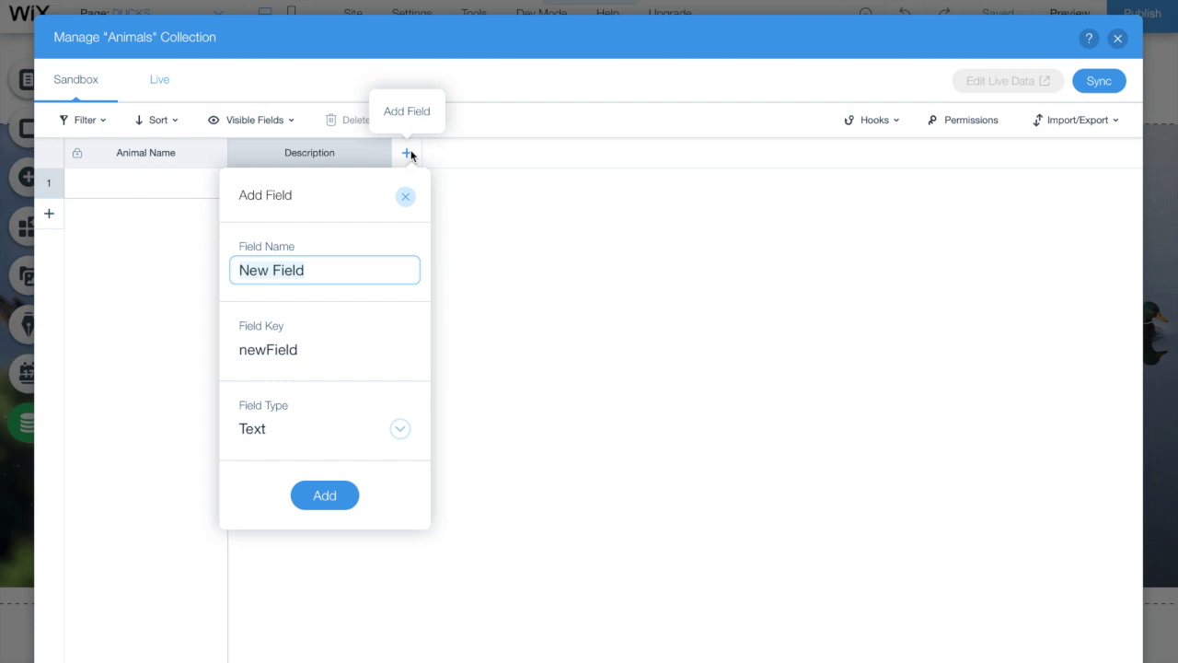
text(im)
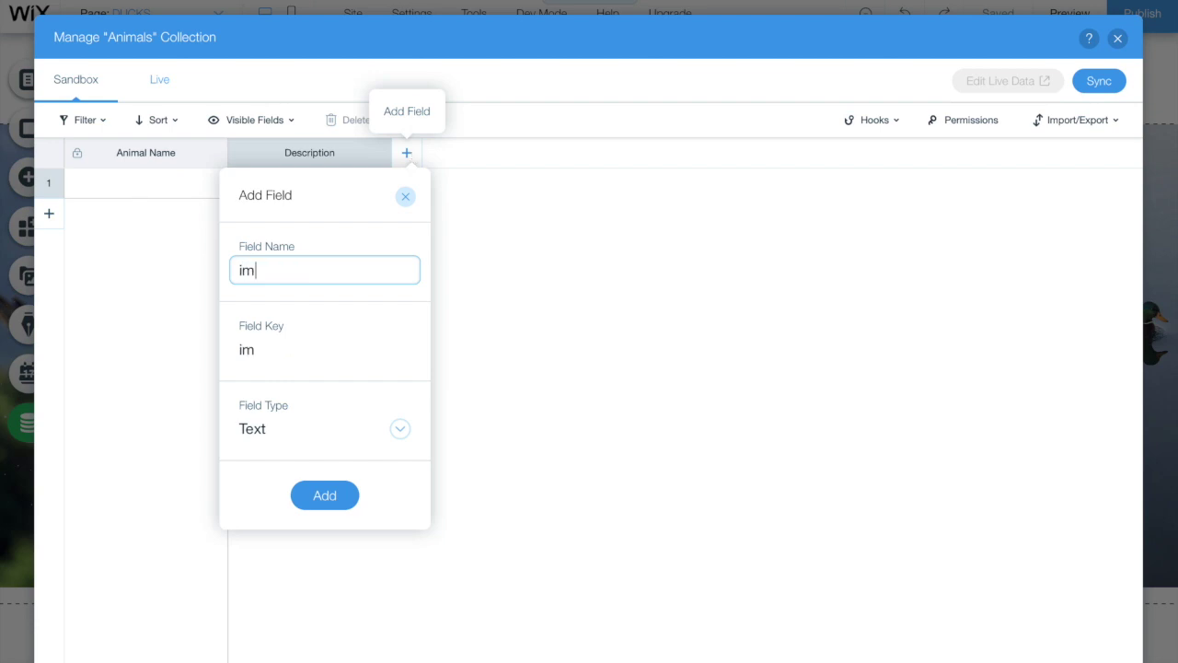
key(BackSpace)
key(BackSpace)
text(Image 1)
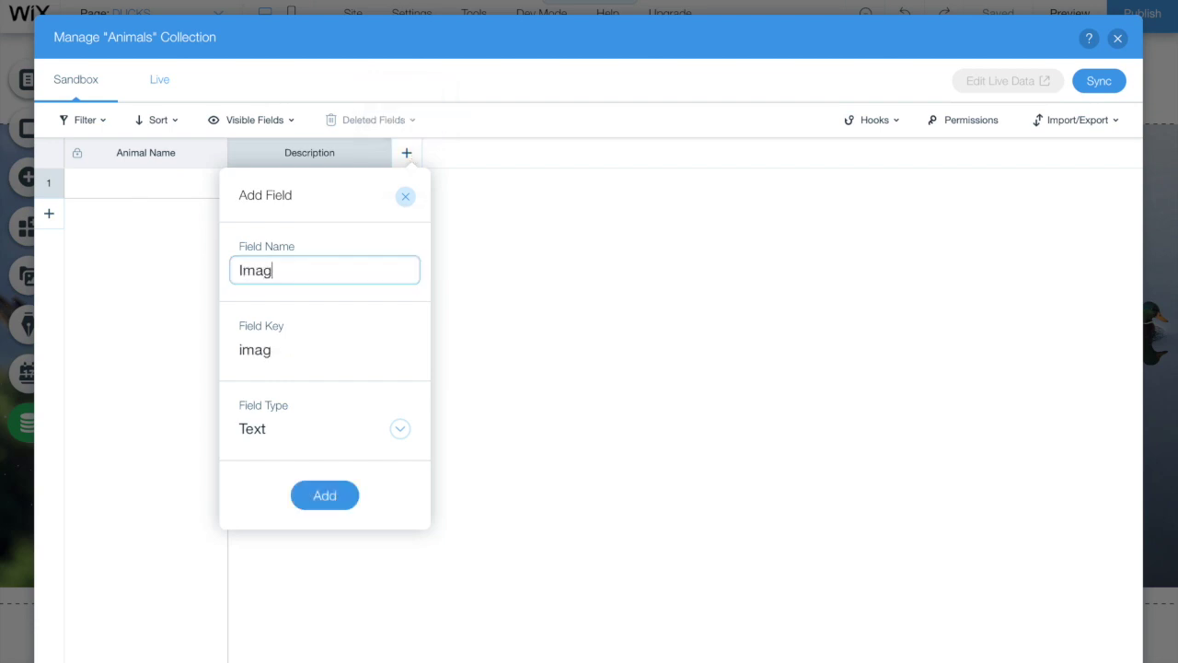
click(331, 492)
Add another text-type field named Image 2 after Image 1
click(570, 153)
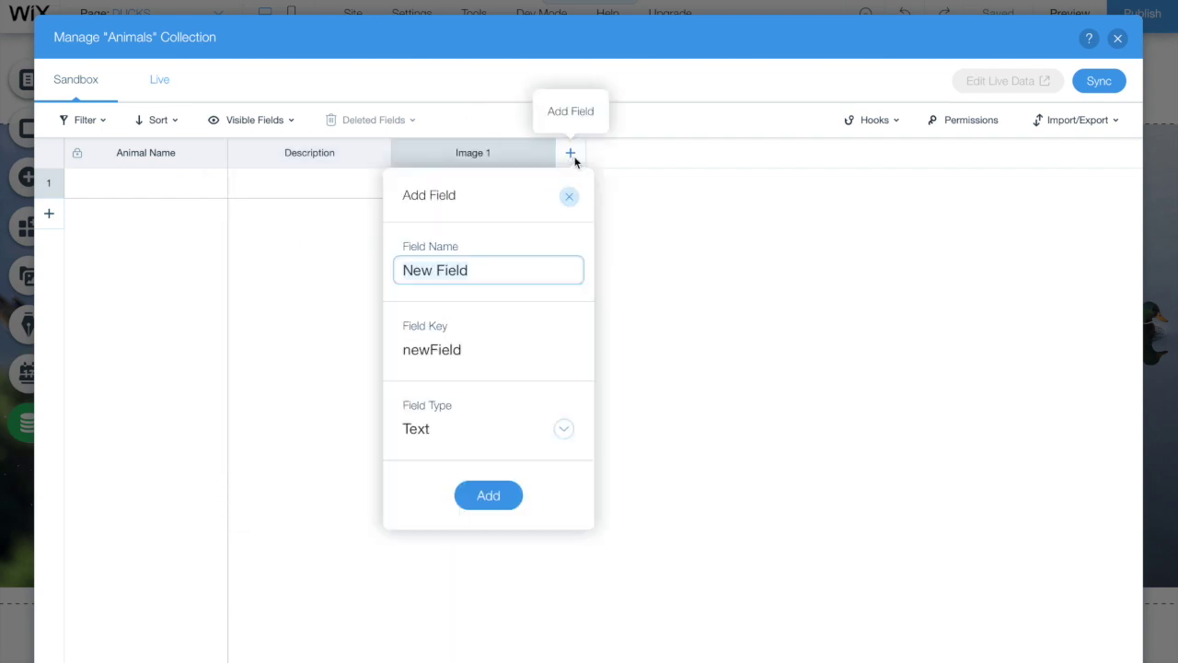
text(Ima)
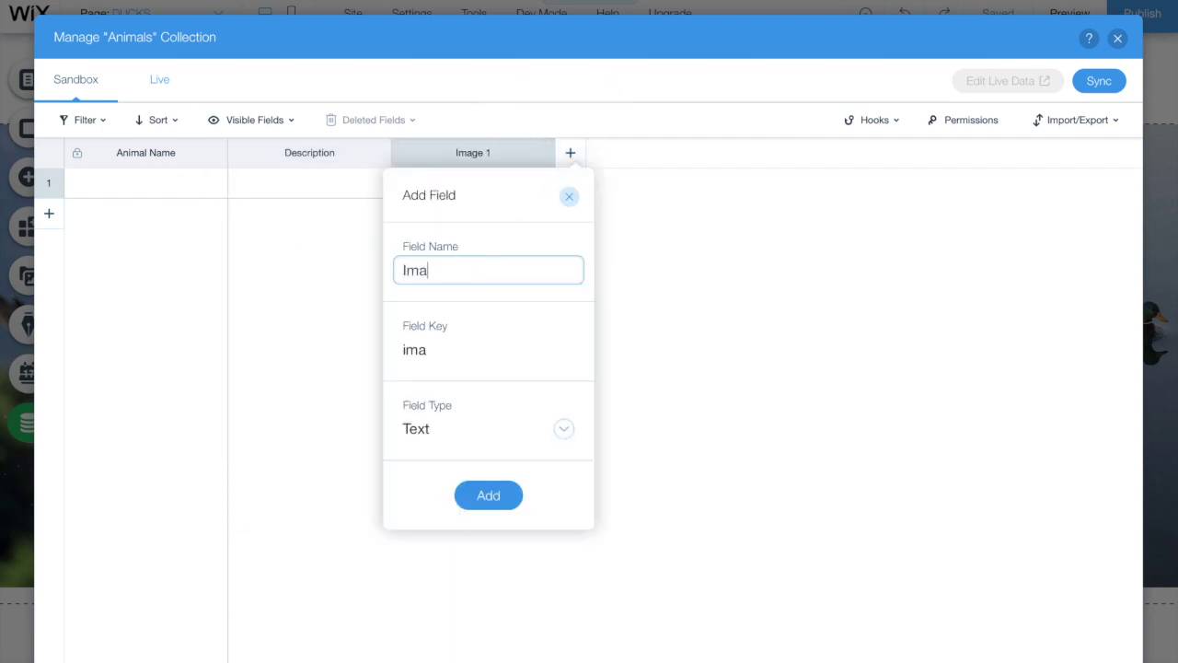
text(ge 2)
click(486, 495)
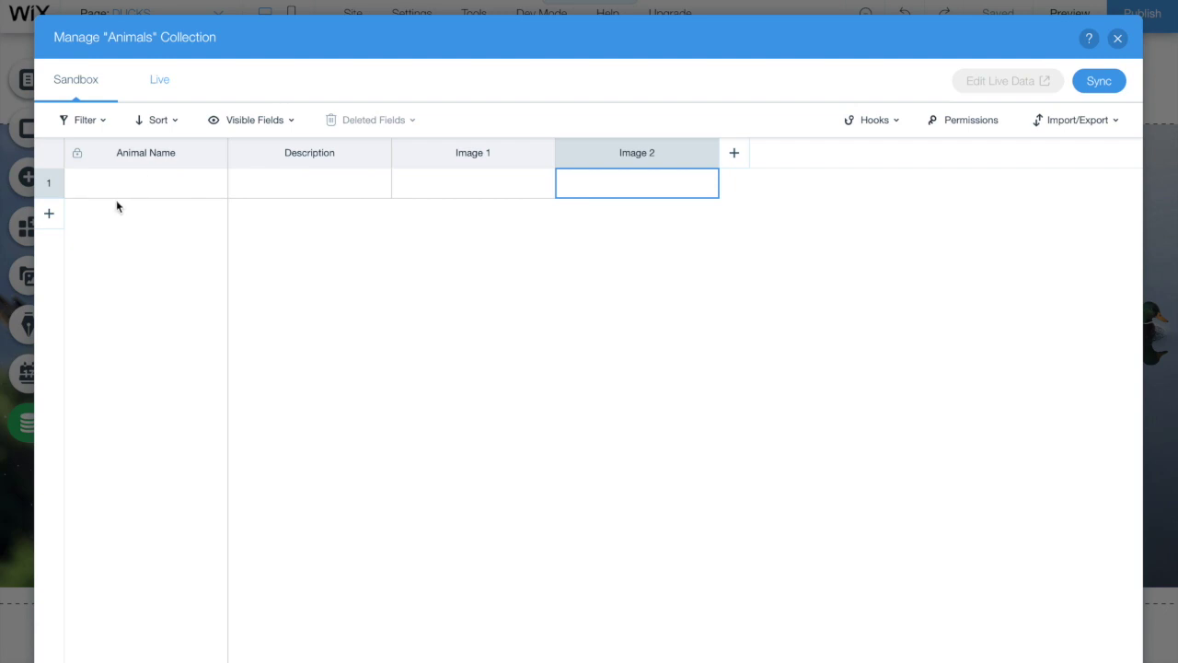
Check the field type settings of the Animal Name and Description fields
click(161, 191)
click(218, 153)
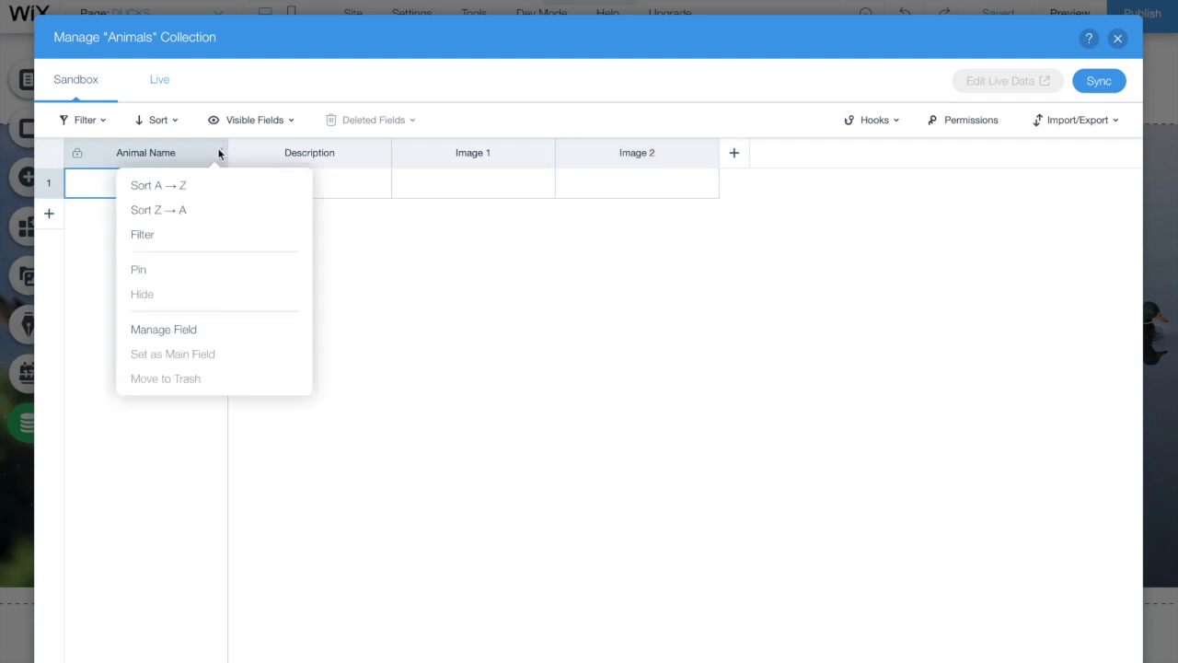
click(202, 337)
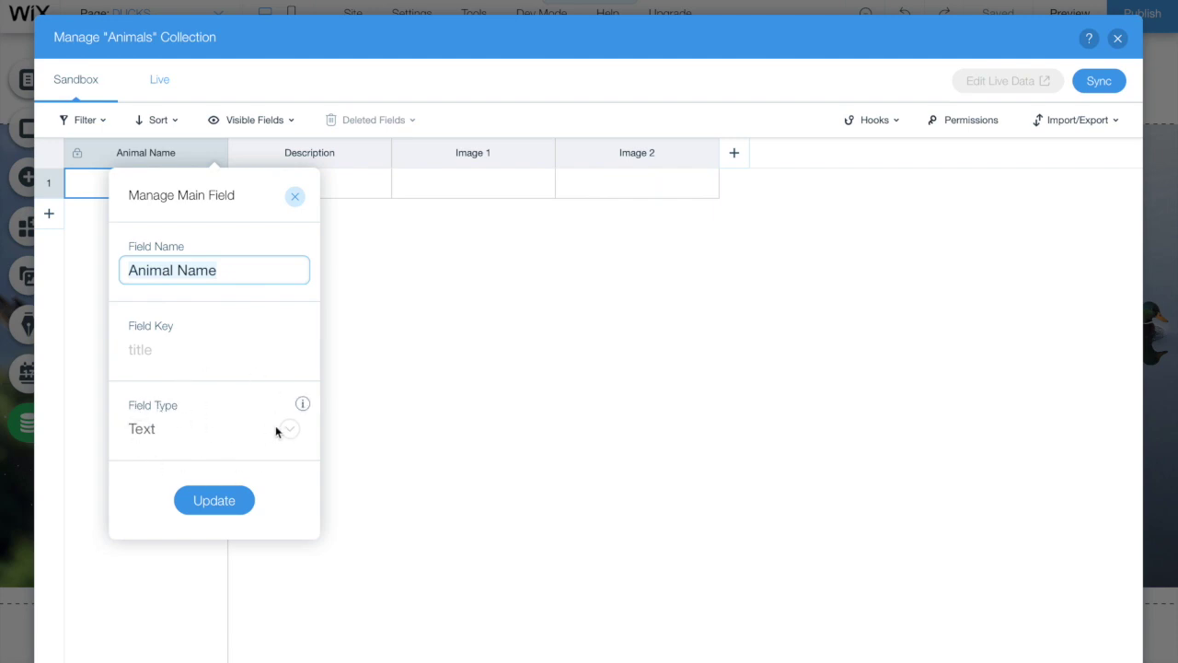
click(223, 500)
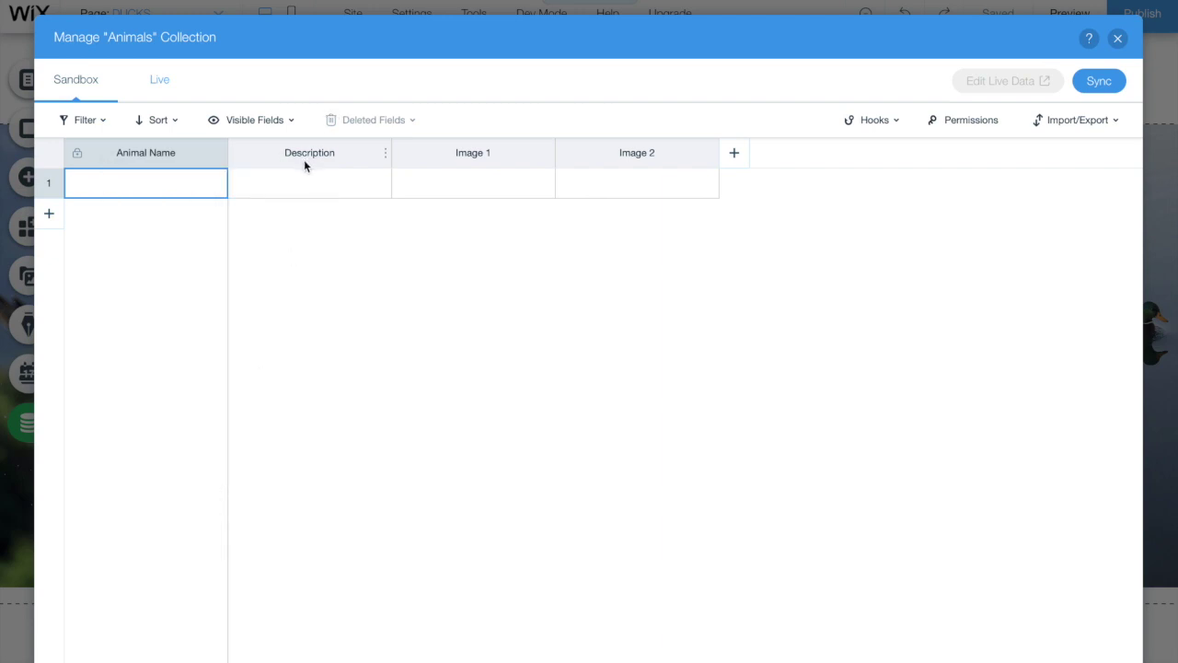
click(331, 191)
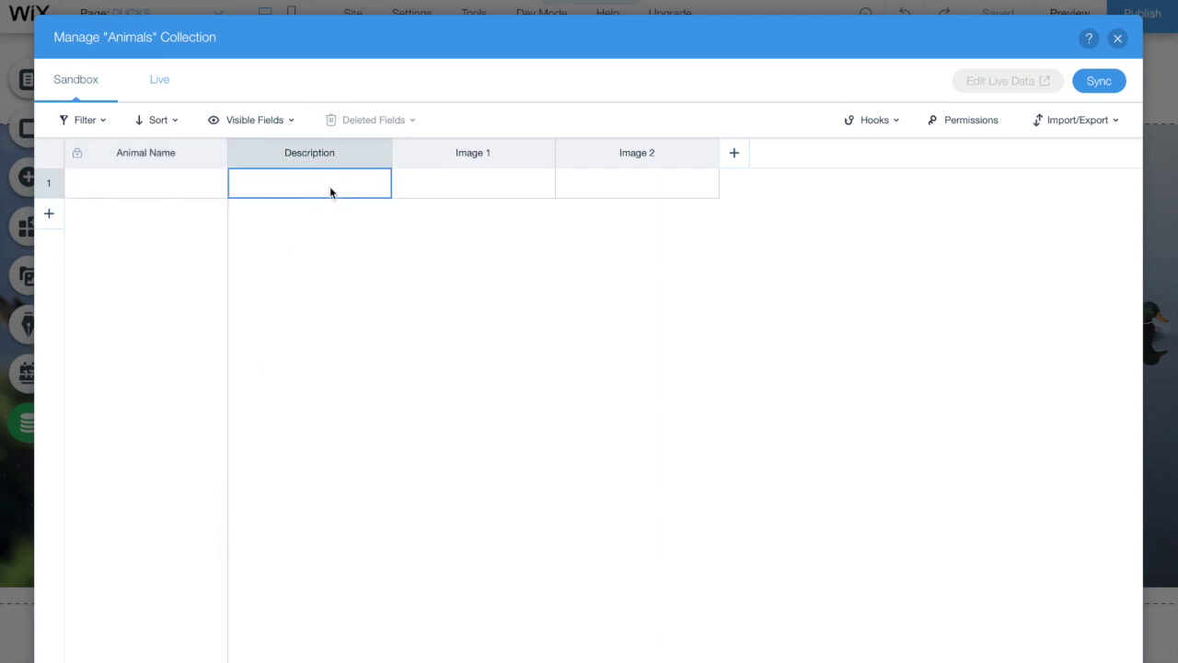
click(383, 158)
click(364, 331)
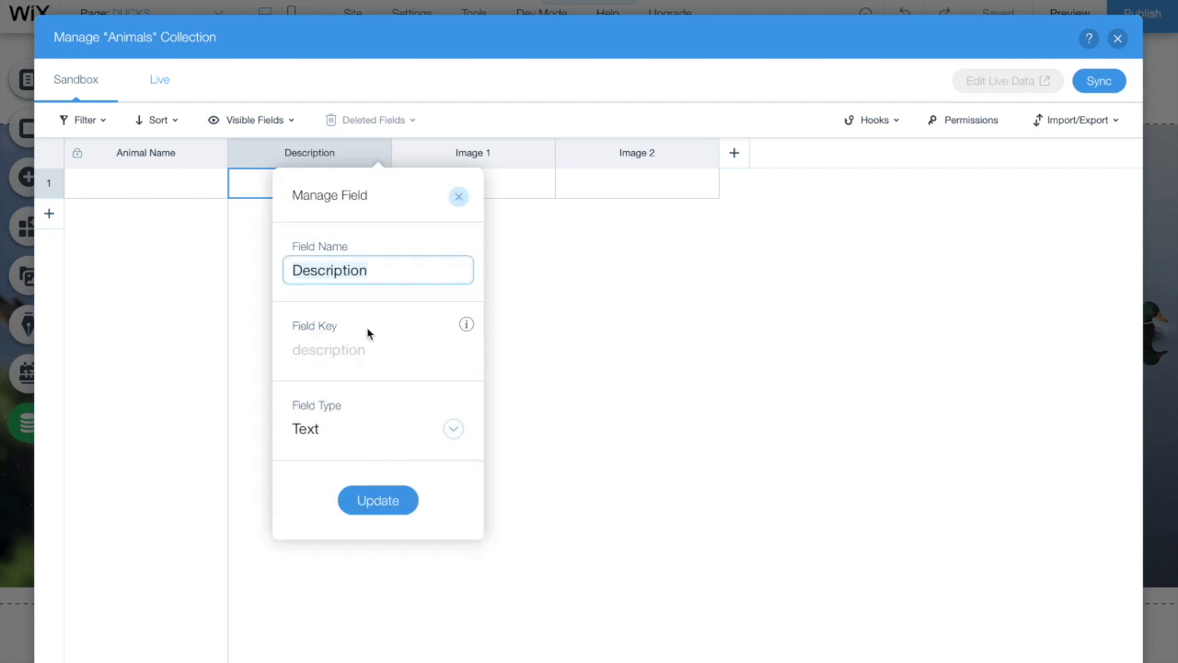
click(376, 509)
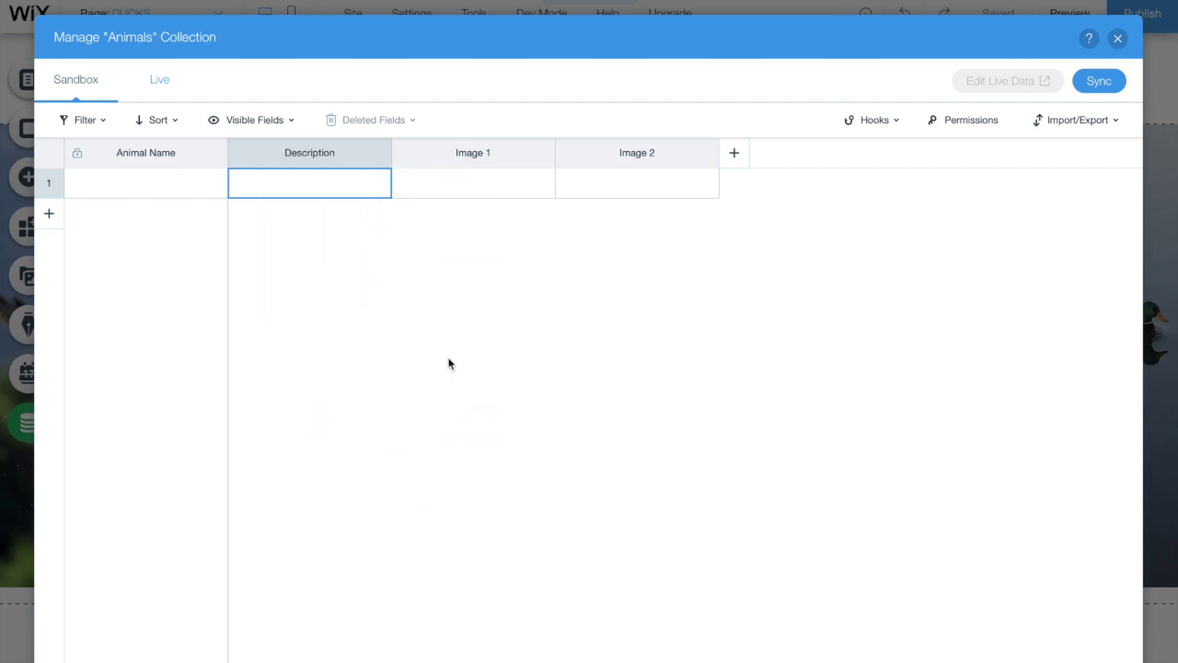
Change the field type of Image 1 to Image and accept the type change
click(548, 156)
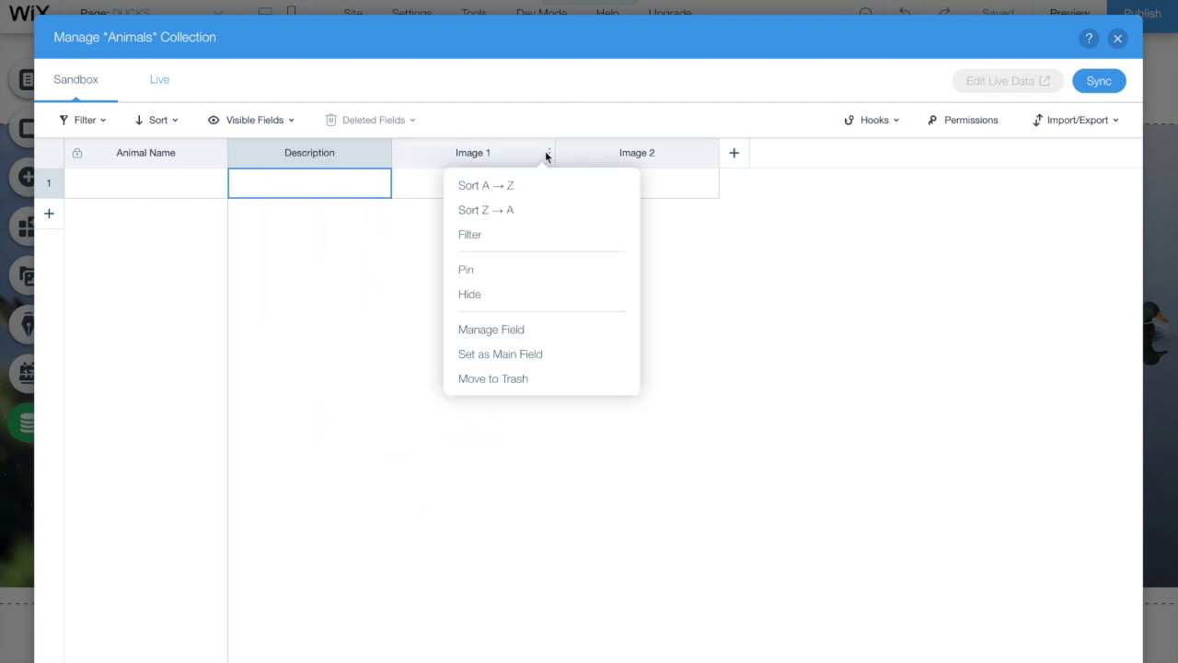
click(517, 333)
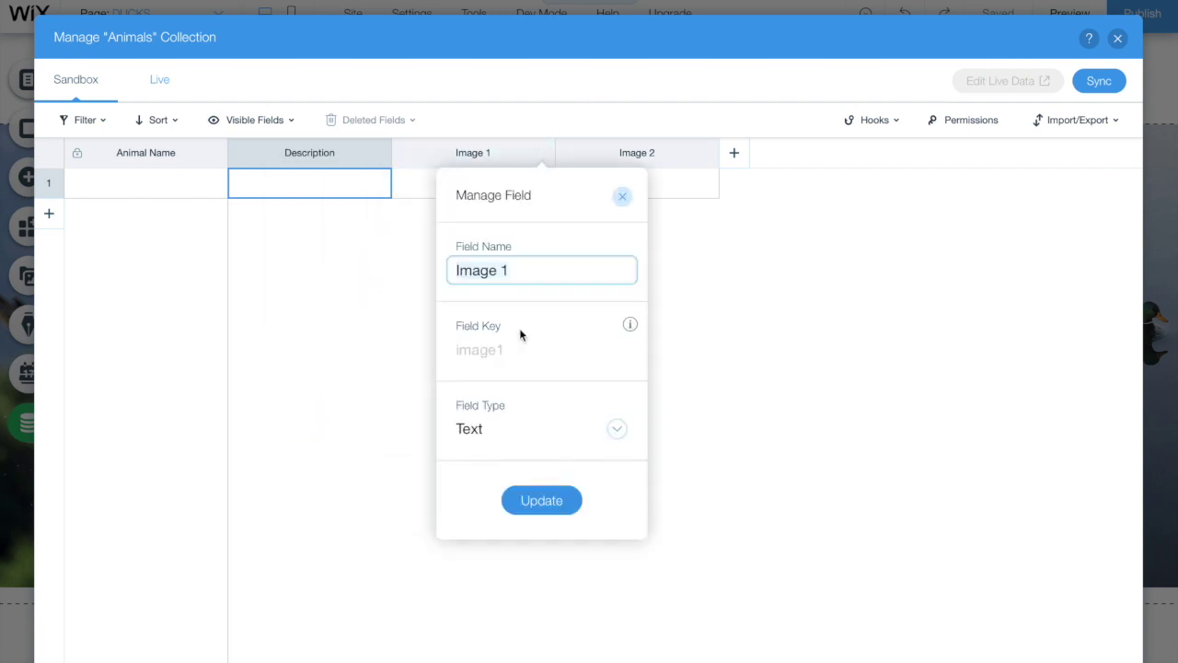
click(618, 430)
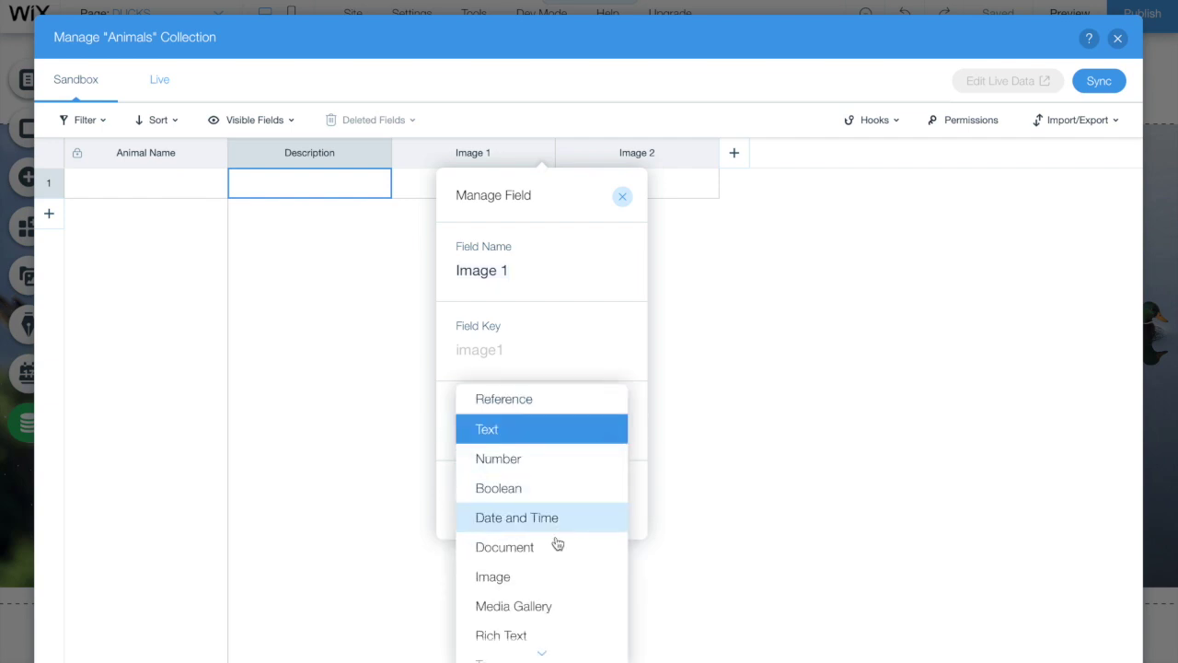
click(542, 580)
click(557, 503)
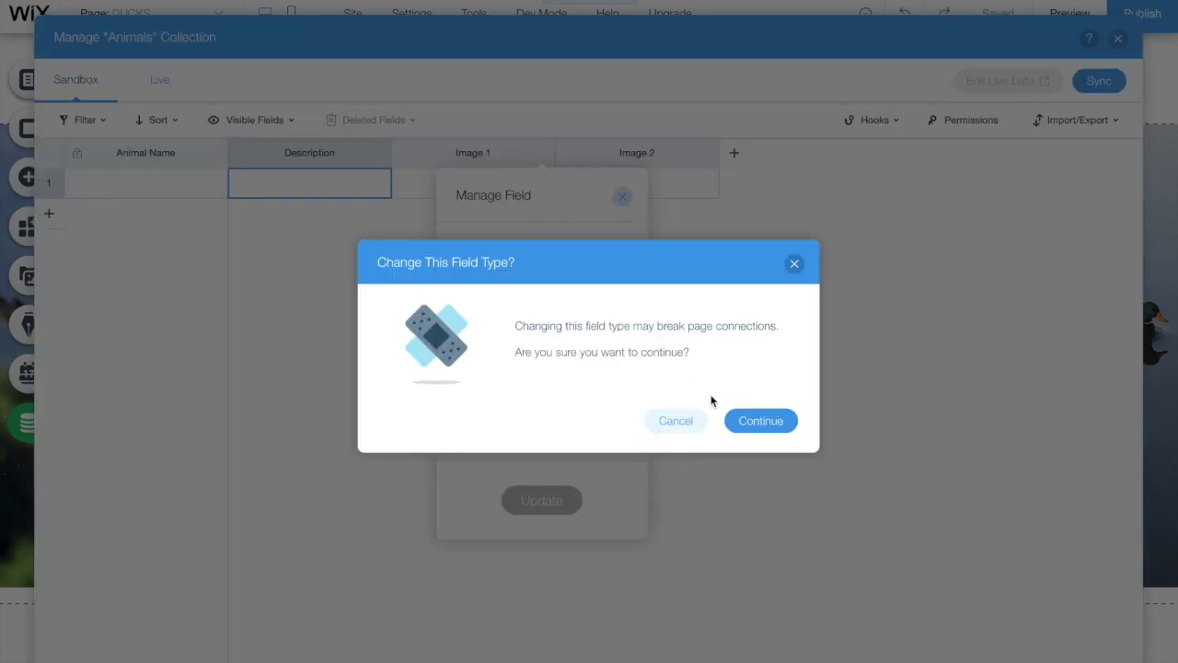
click(777, 435)
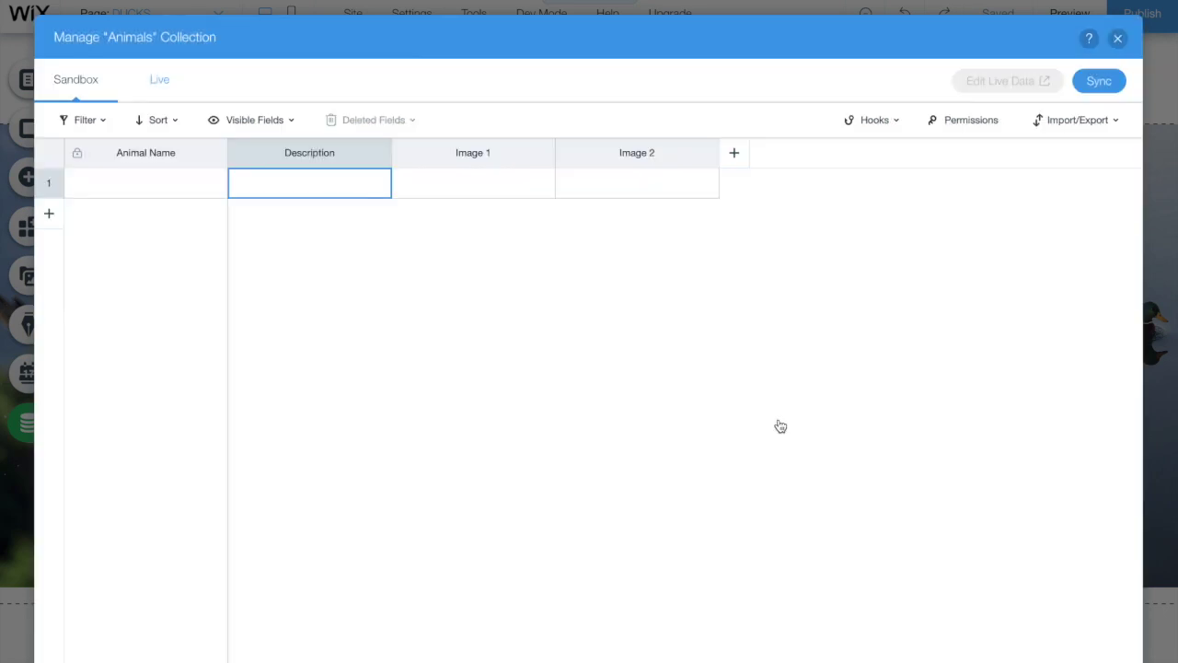
Change the field type of Image 2 to Image and accept the type change
click(710, 155)
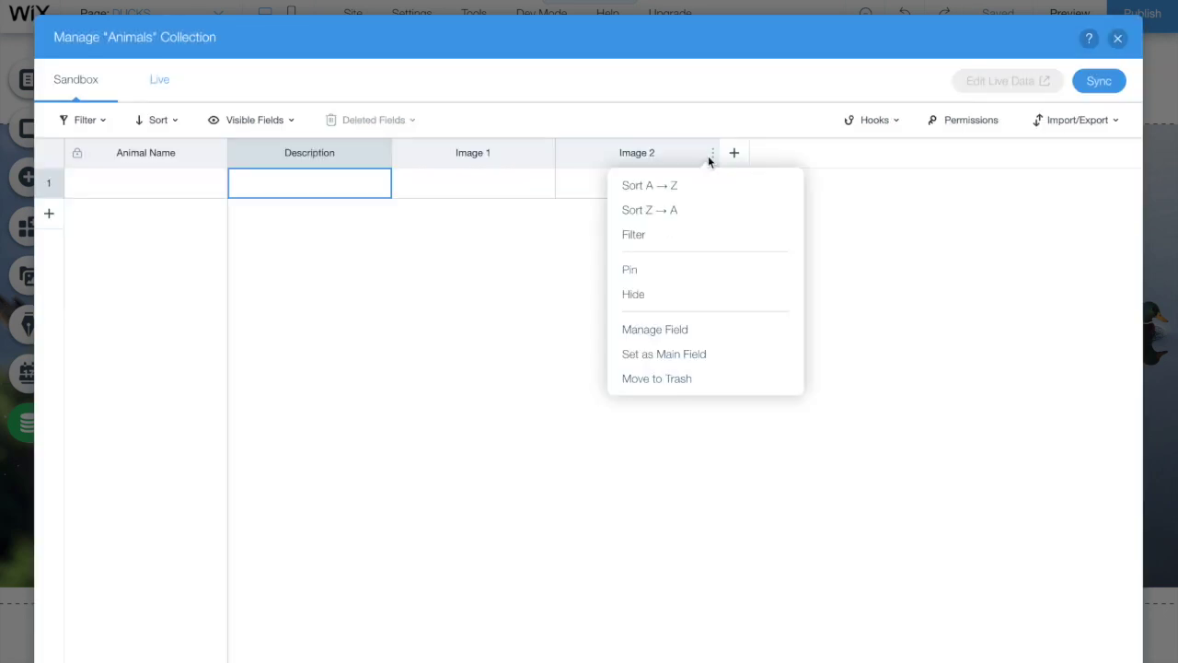
click(721, 336)
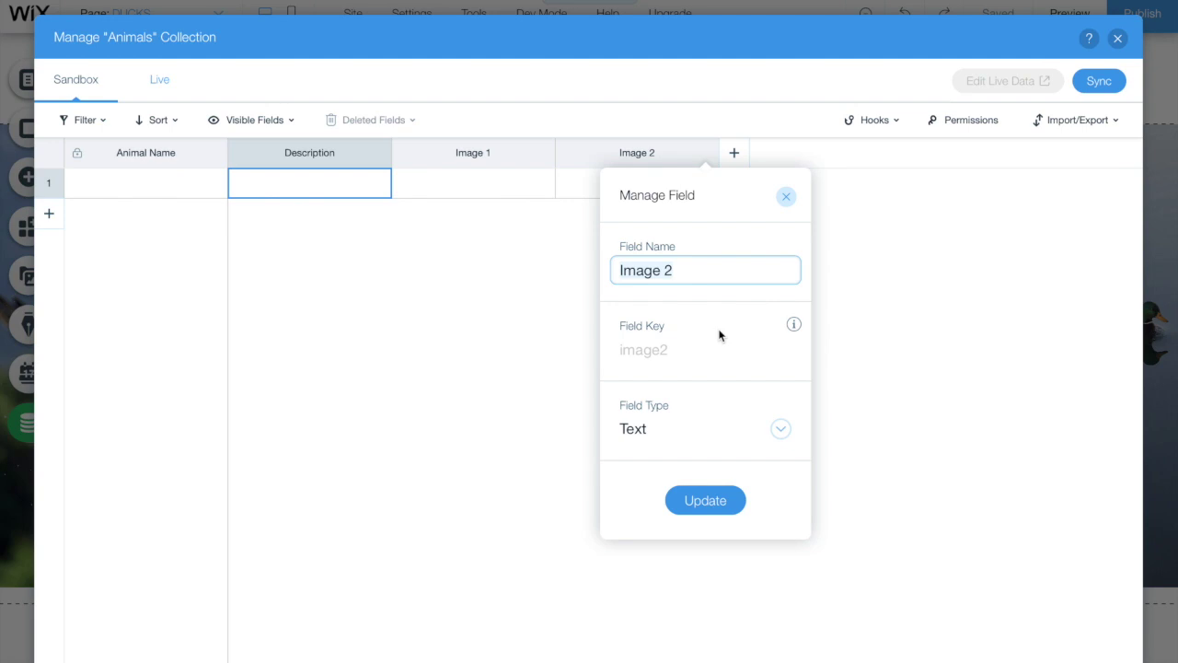
click(731, 430)
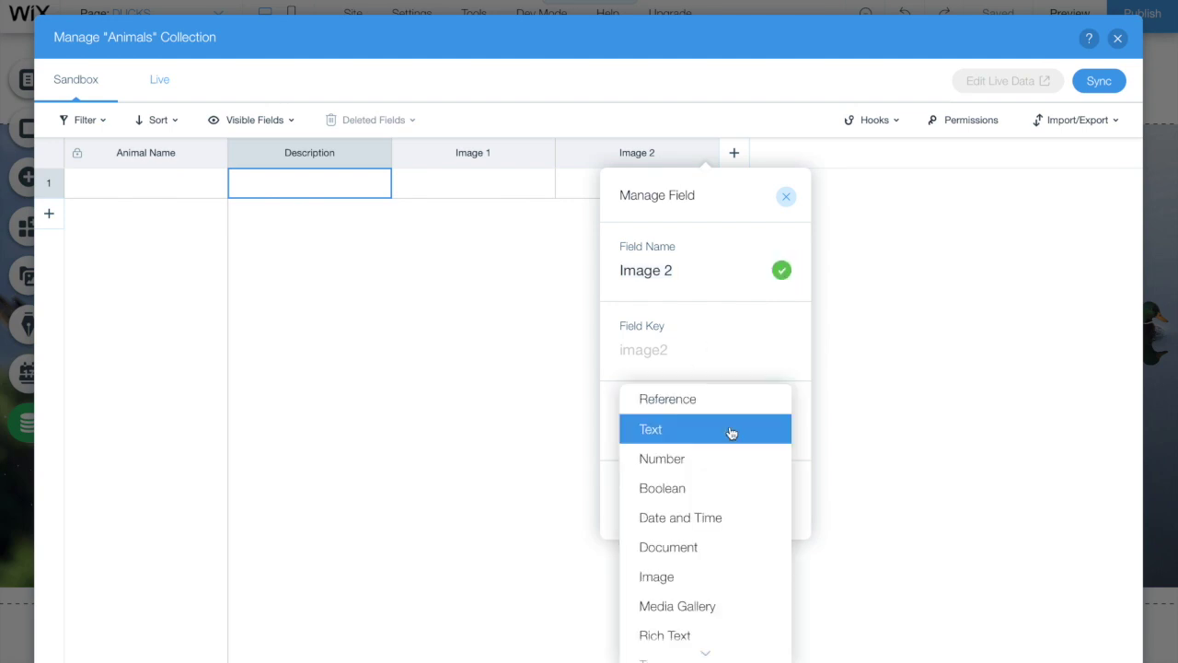
click(679, 577)
click(717, 502)
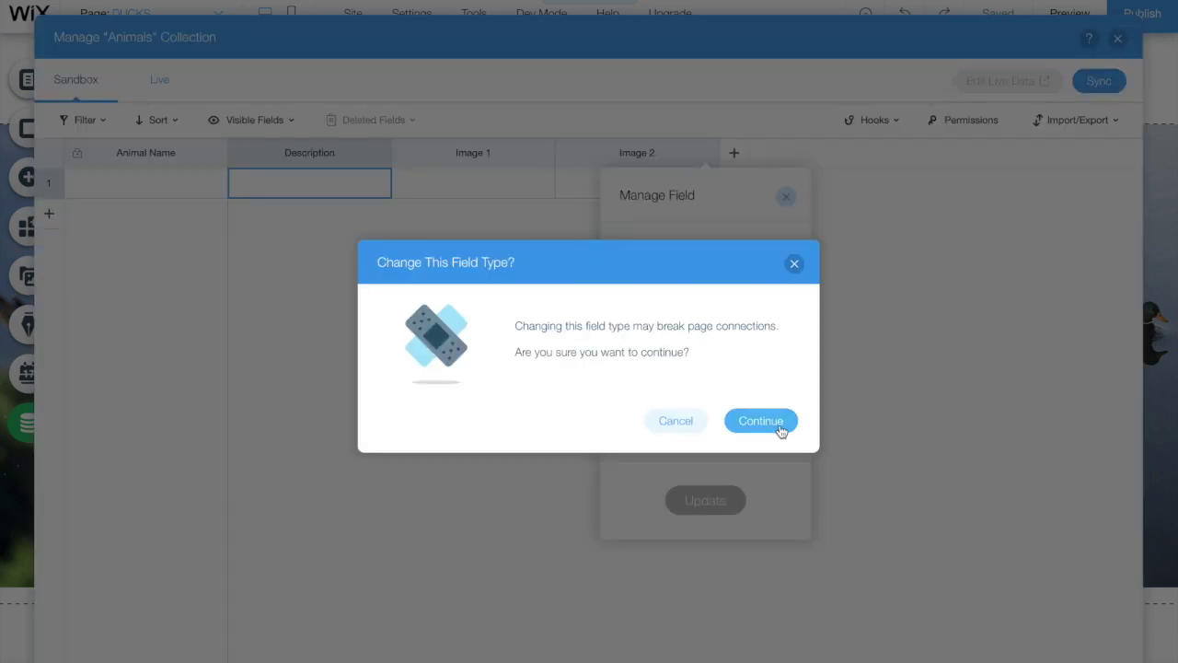
click(747, 423)
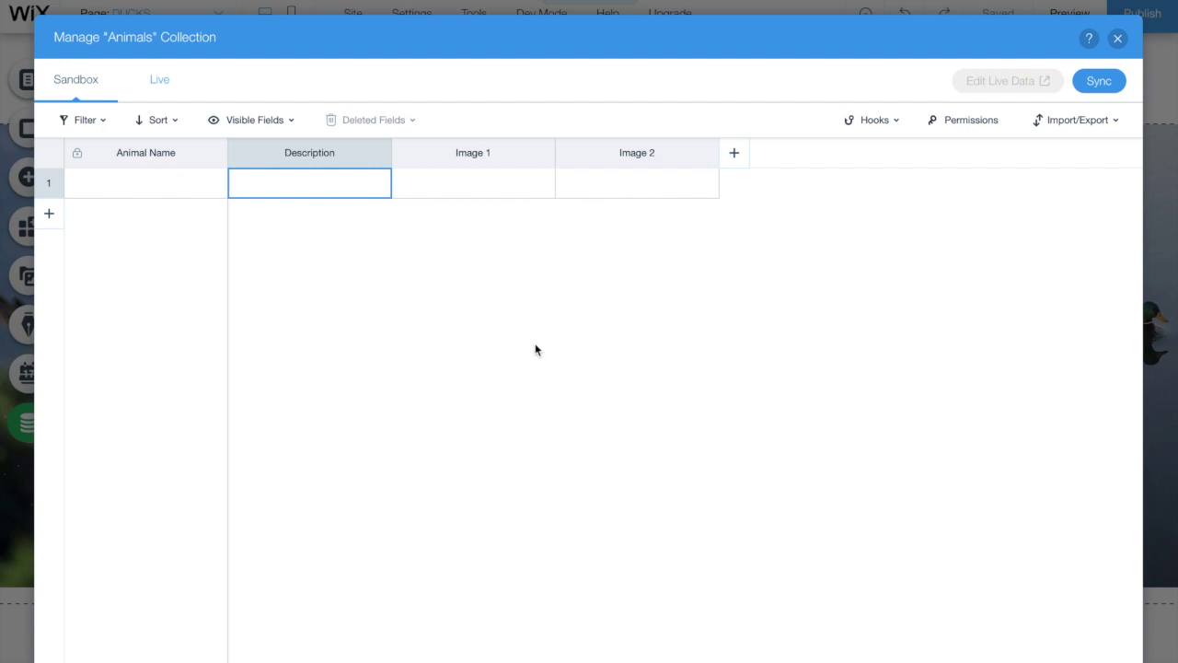
Fill the first row with the animal name DUCKS and a description starting "Duck is the common name for a"
click(182, 189)
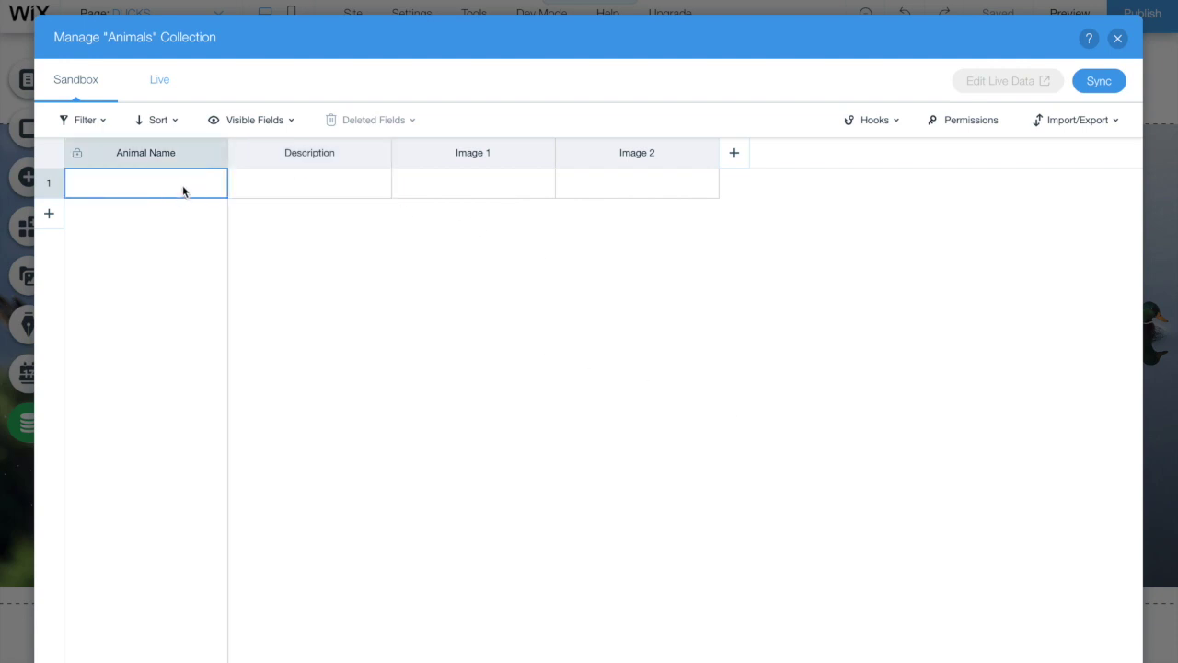
text(DU)
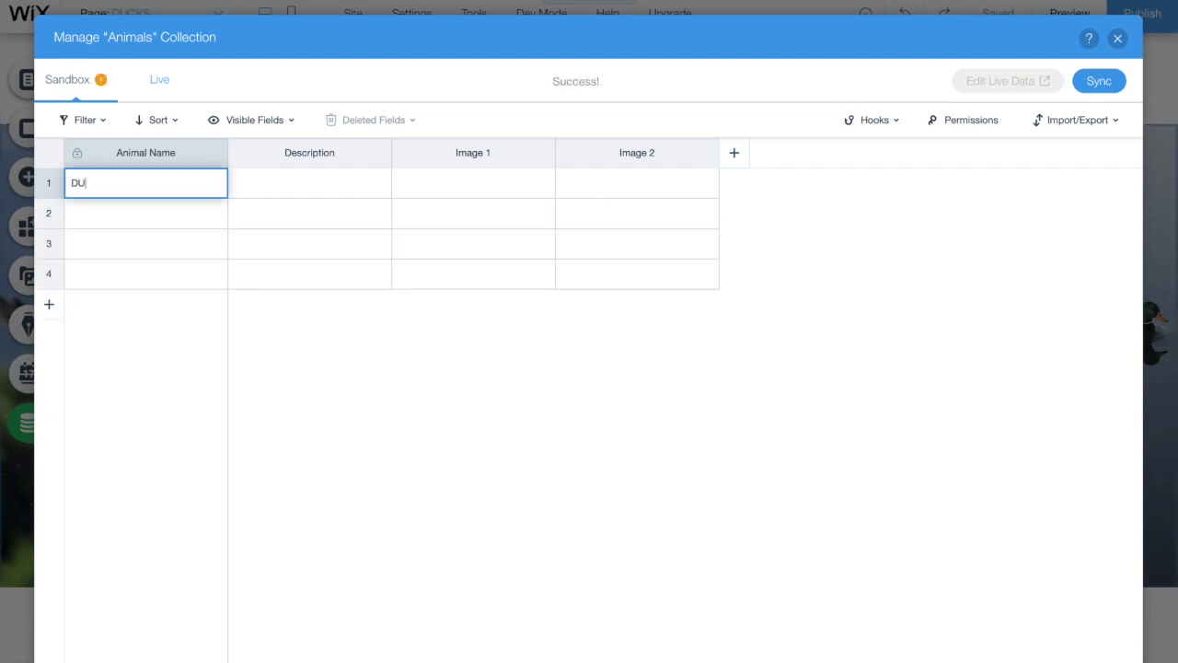
text(CKDS)
click(297, 185)
click(300, 187)
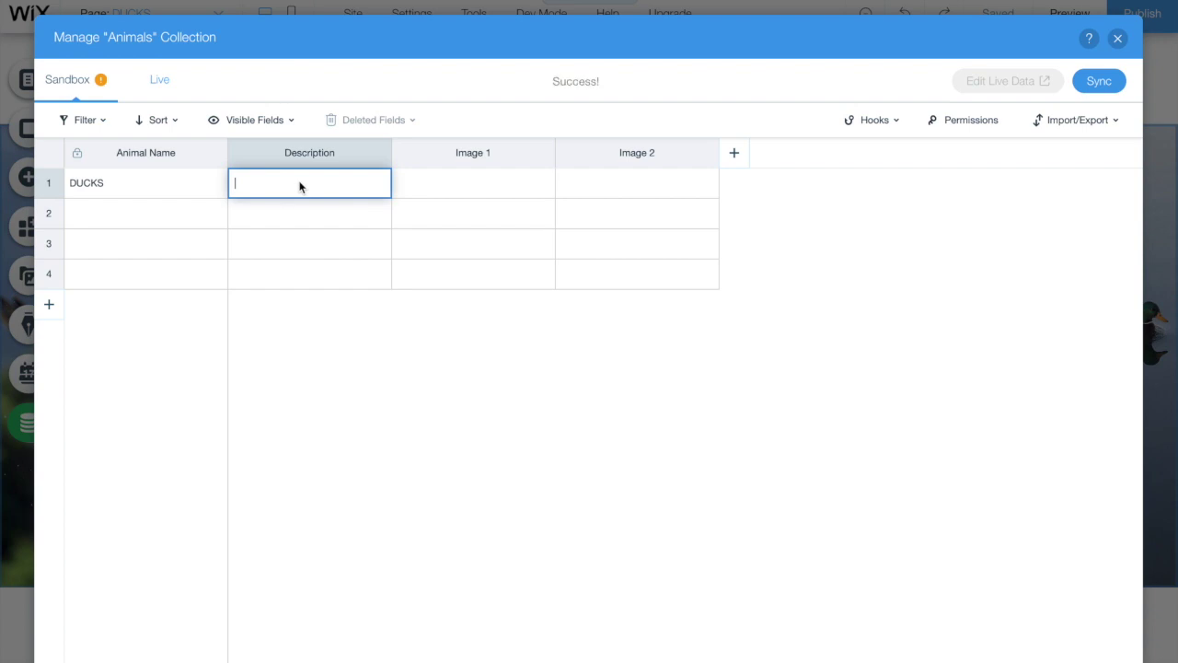
text(in both fresh water and sea water)
Insert the Unsplash photo of two ducks swimming, found with the search DUCKS, as Image 1 of the DUCKS row
click(462, 195)
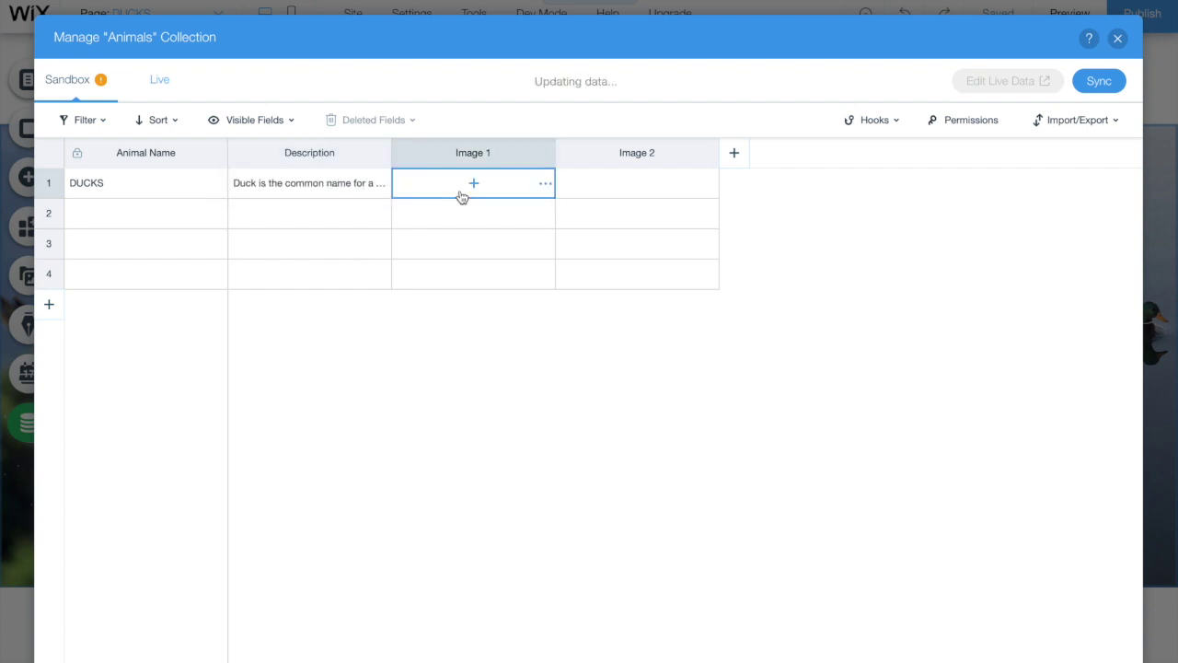
click(475, 188)
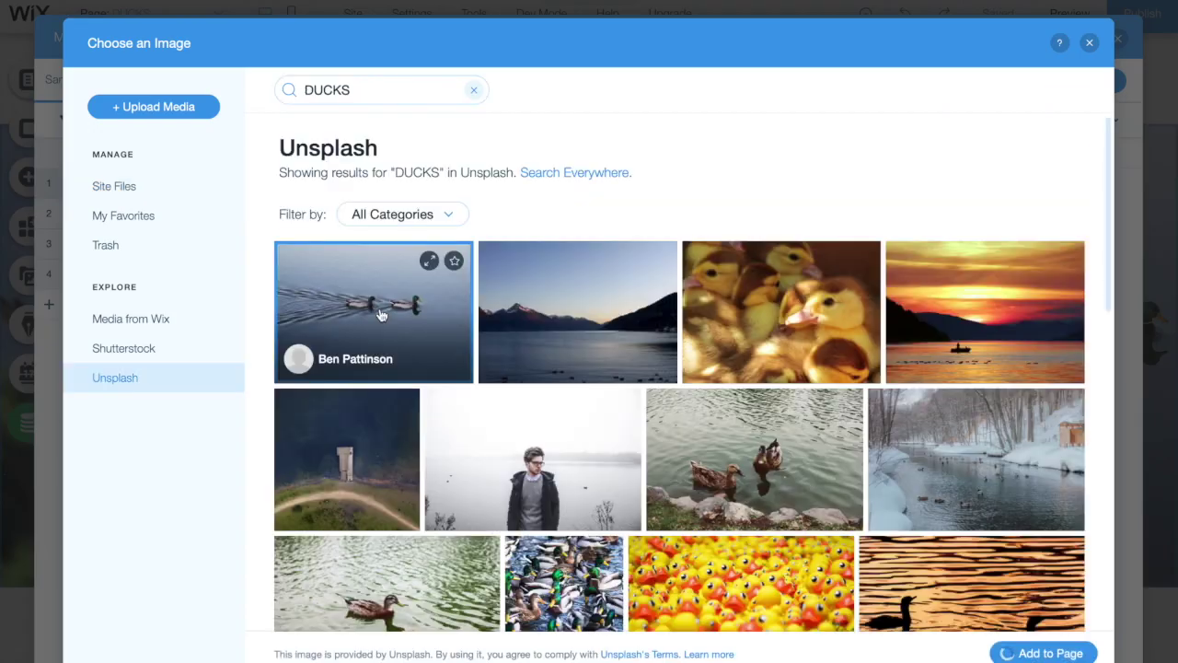
double_click(448, 342)
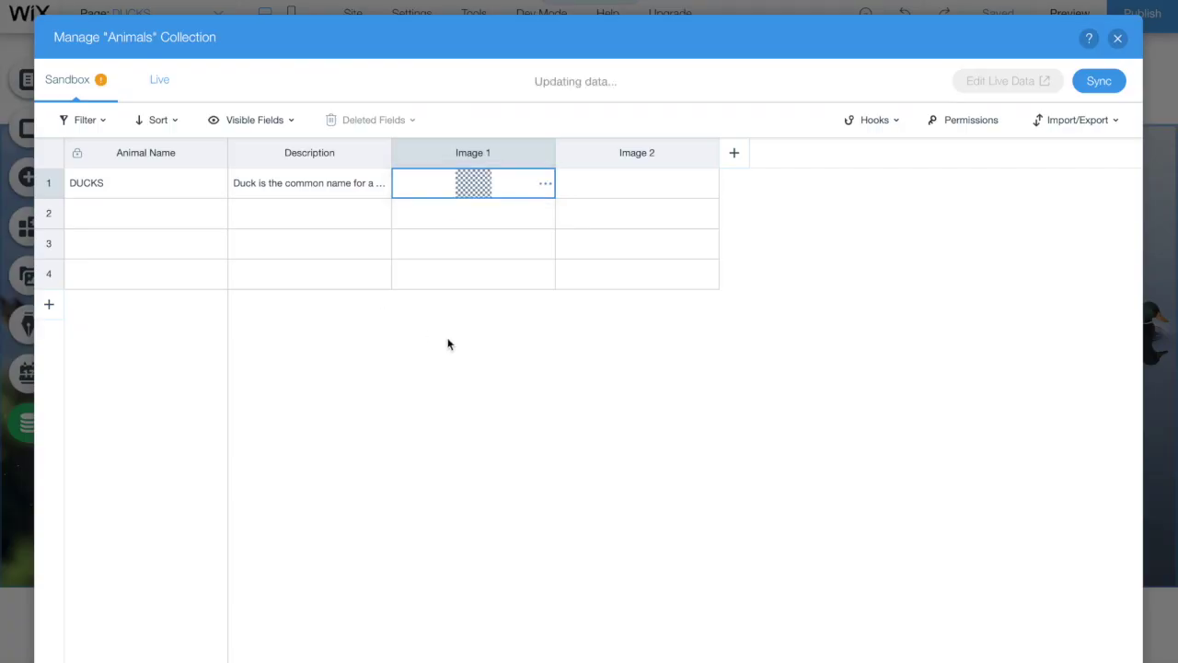
Insert an Unsplash photo, found with the search DUCKS, as Image 2 of the DUCKS row
click(638, 189)
click(637, 187)
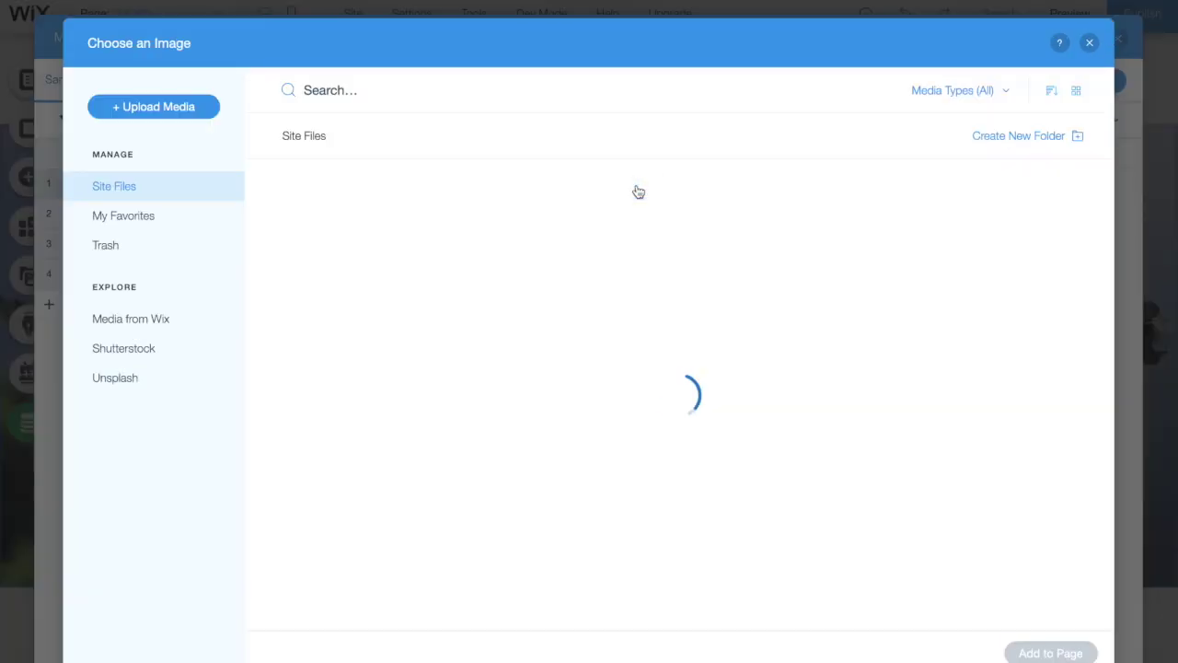
click(151, 379)
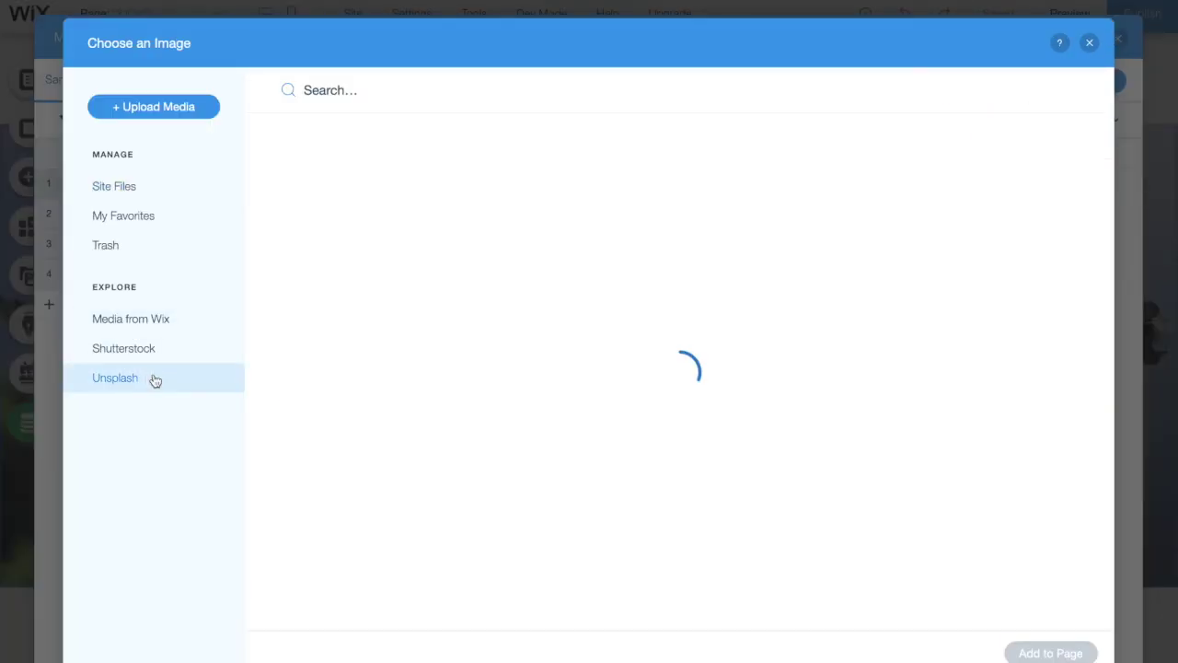
click(370, 86)
text(DUCKS)
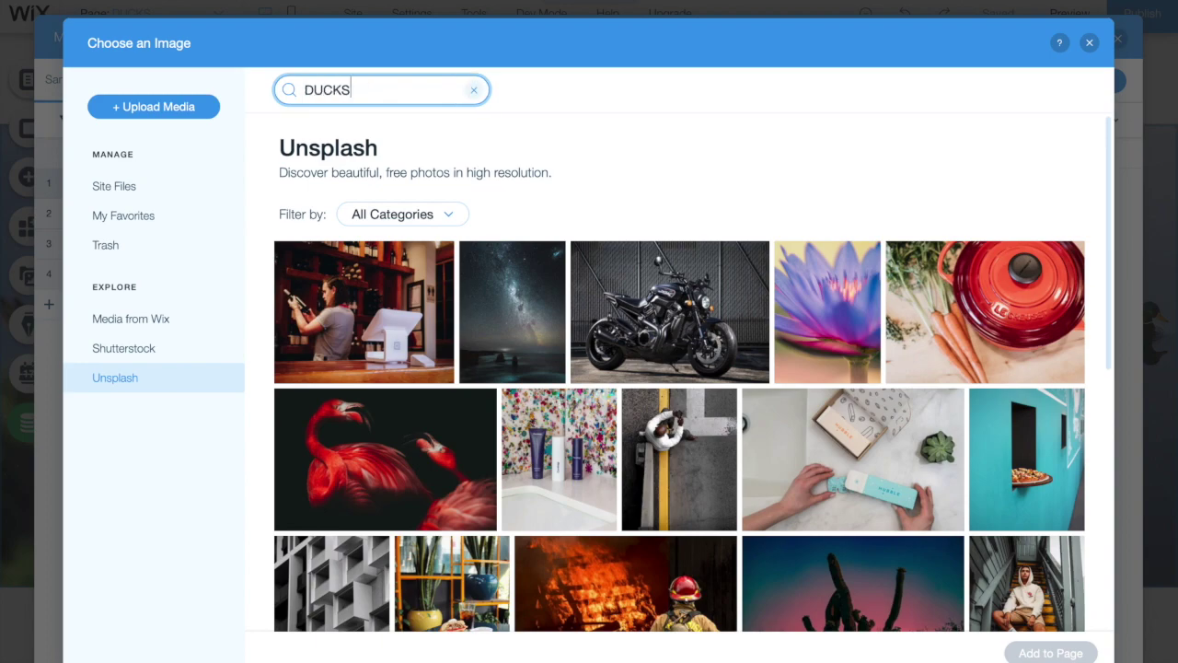
key(Return)
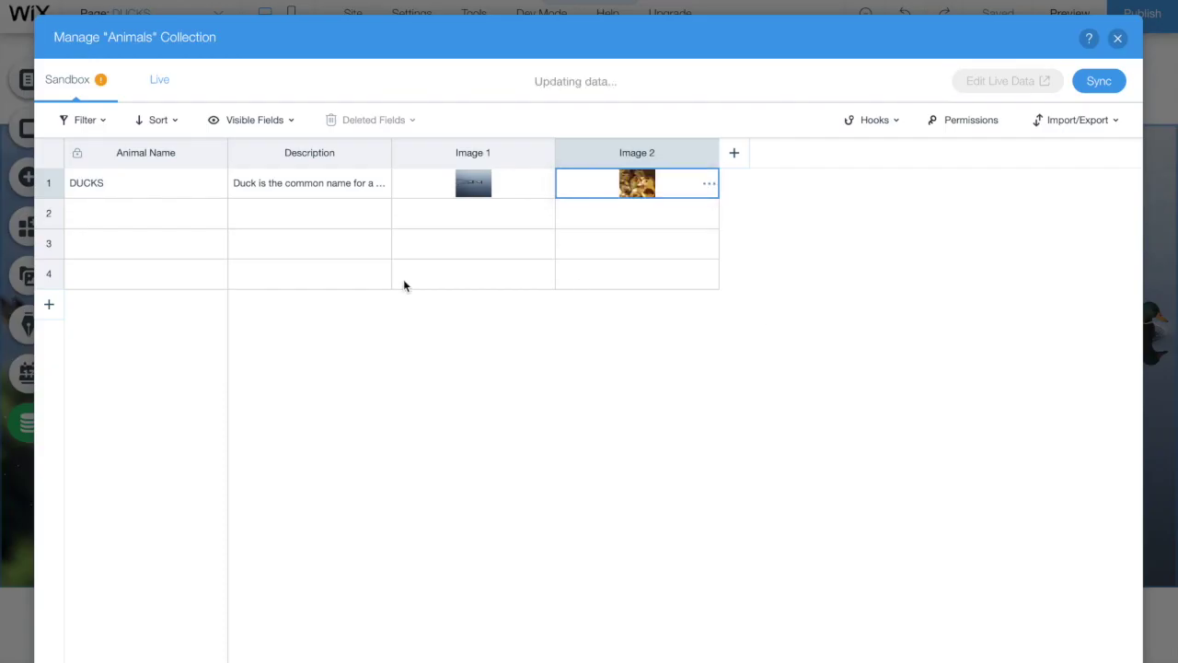
Fill rows 2 to 4 with the animals TURTLES, CATS and DOGS, each with a description and two images
click(182, 215)
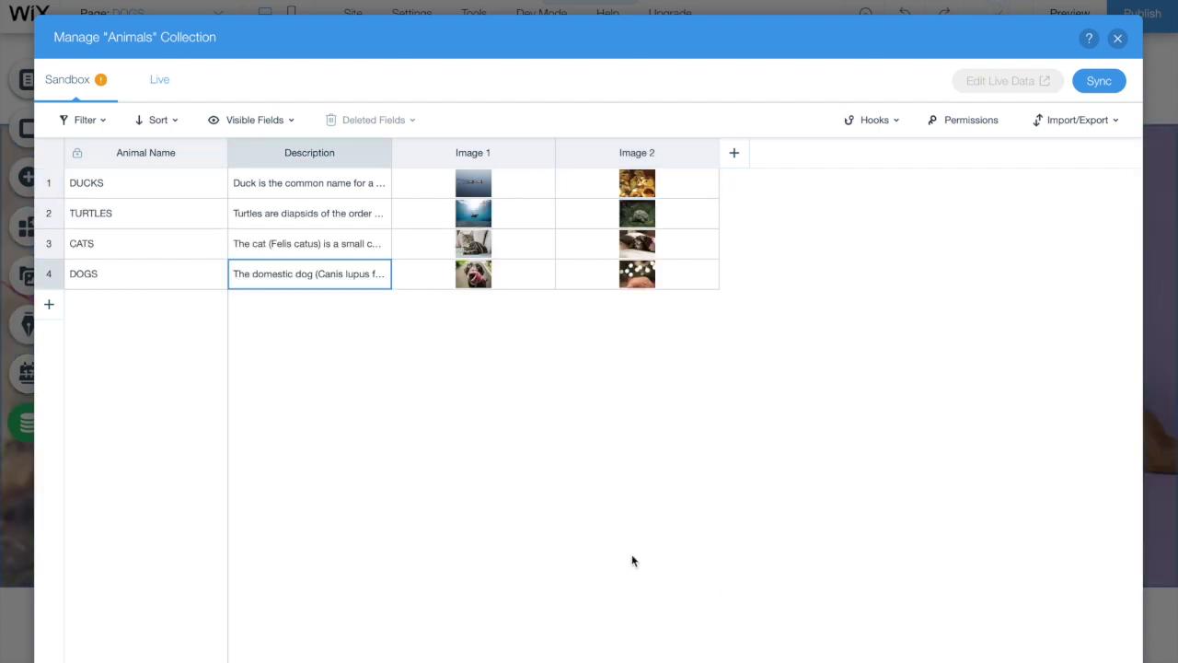
click(360, 394)
Compare the Live data of the Animals collection with its Sandbox data
mouse_move(91, 82)
mouse_move(160, 83)
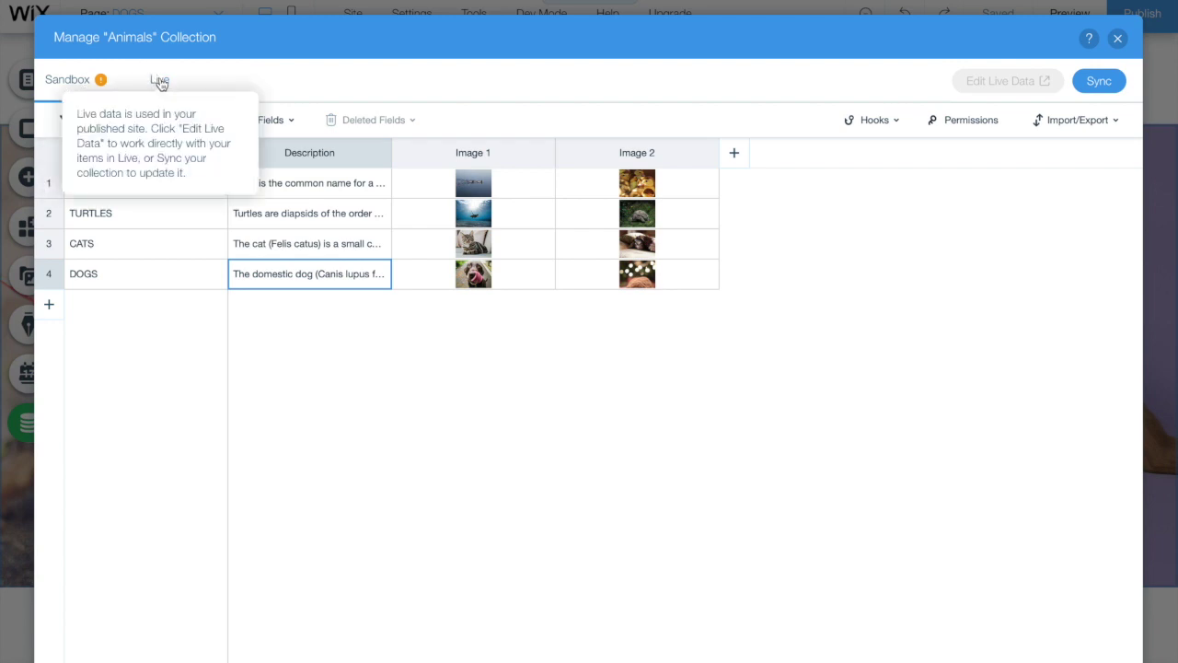
click(162, 83)
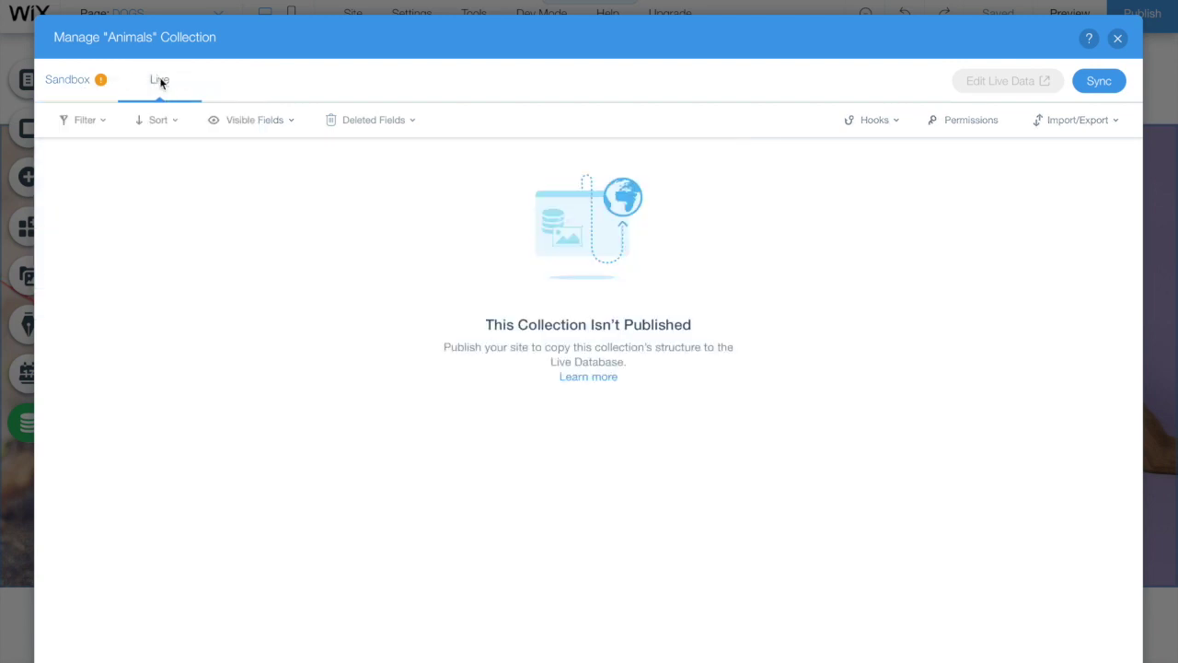
click(81, 82)
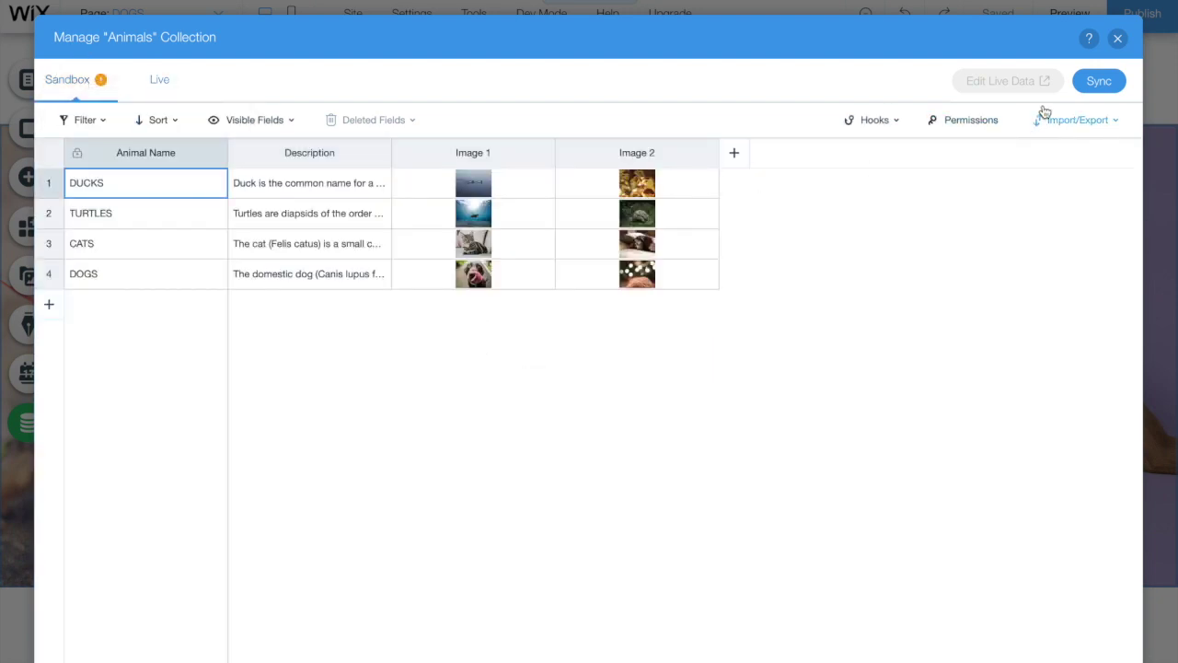
Sync the Animals collection by copying all items from Sandbox to Live, check the Live data and close the collection
click(1098, 82)
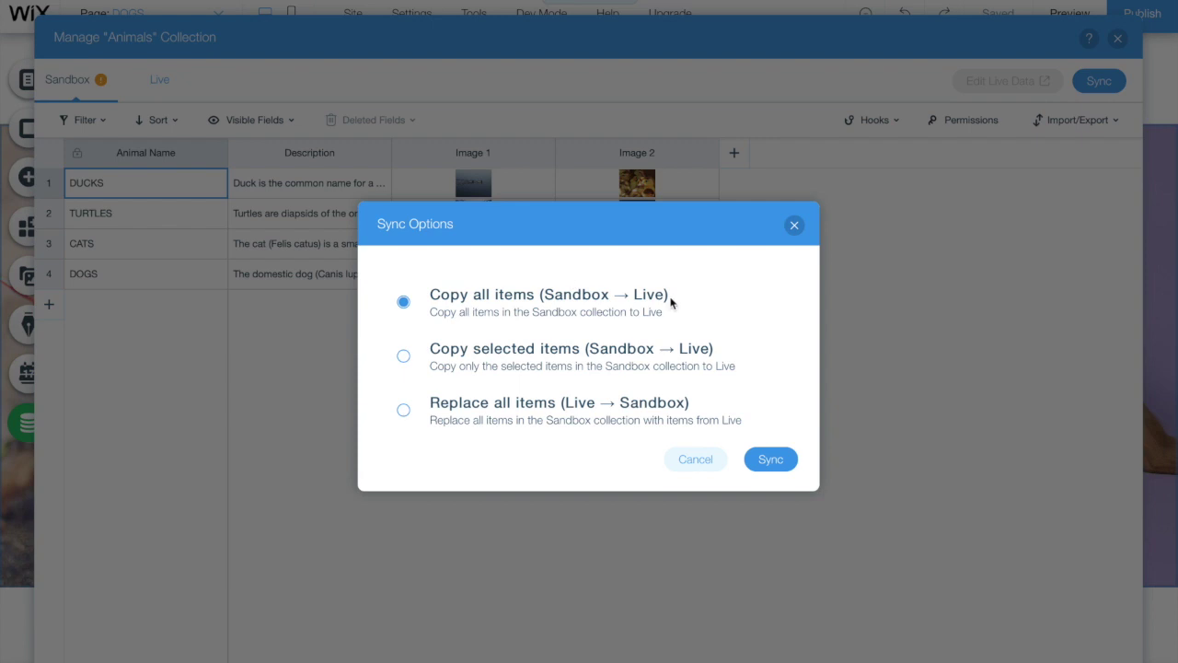
click(771, 455)
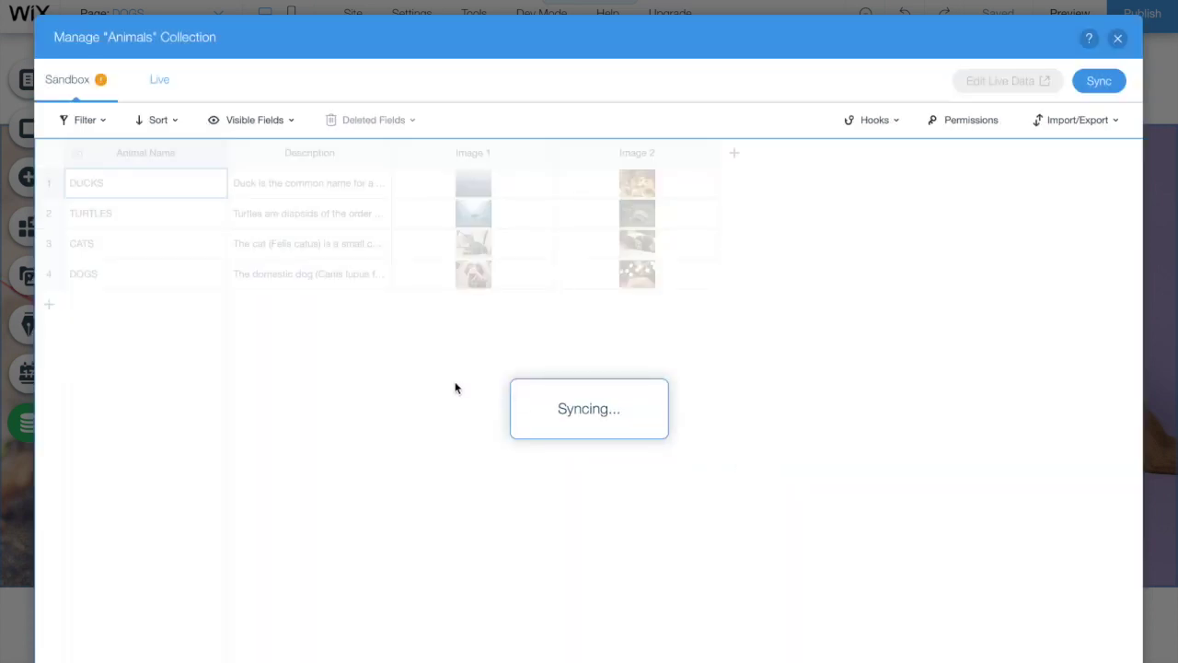
click(160, 81)
click(77, 81)
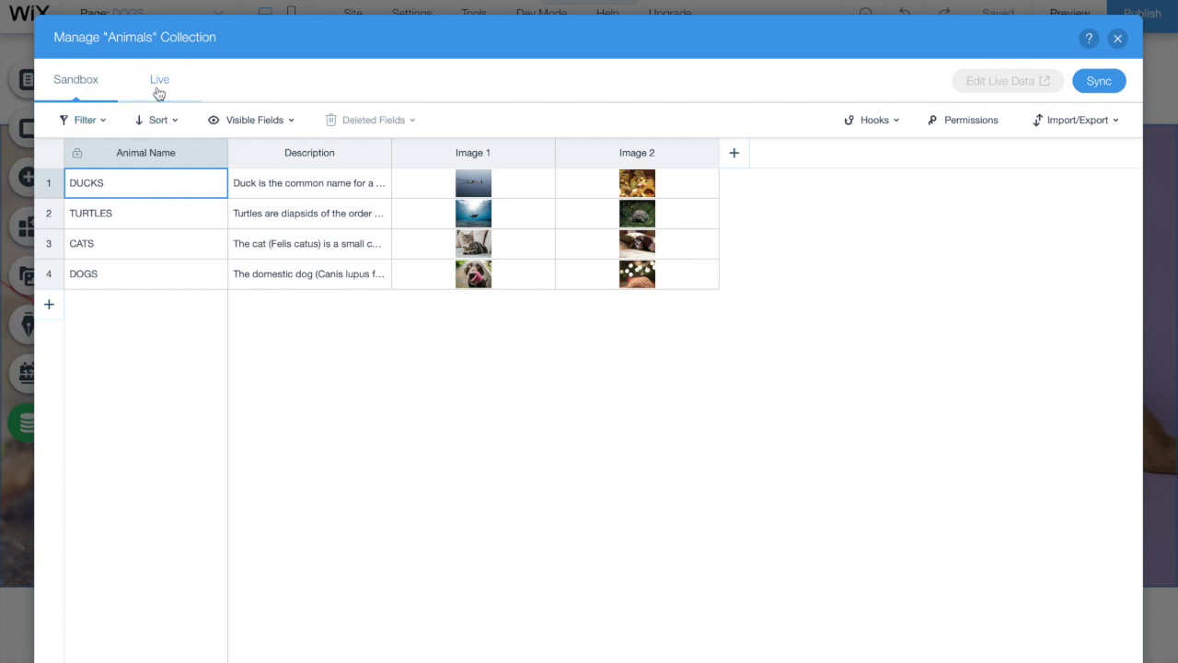
click(1117, 39)
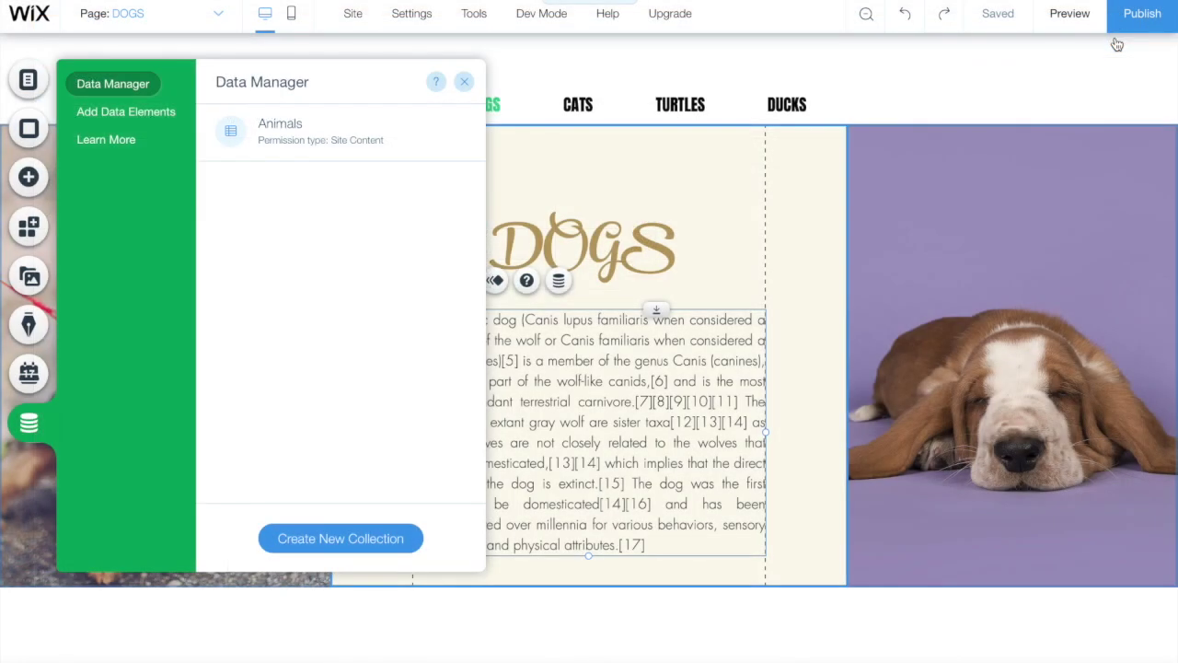
click(464, 81)
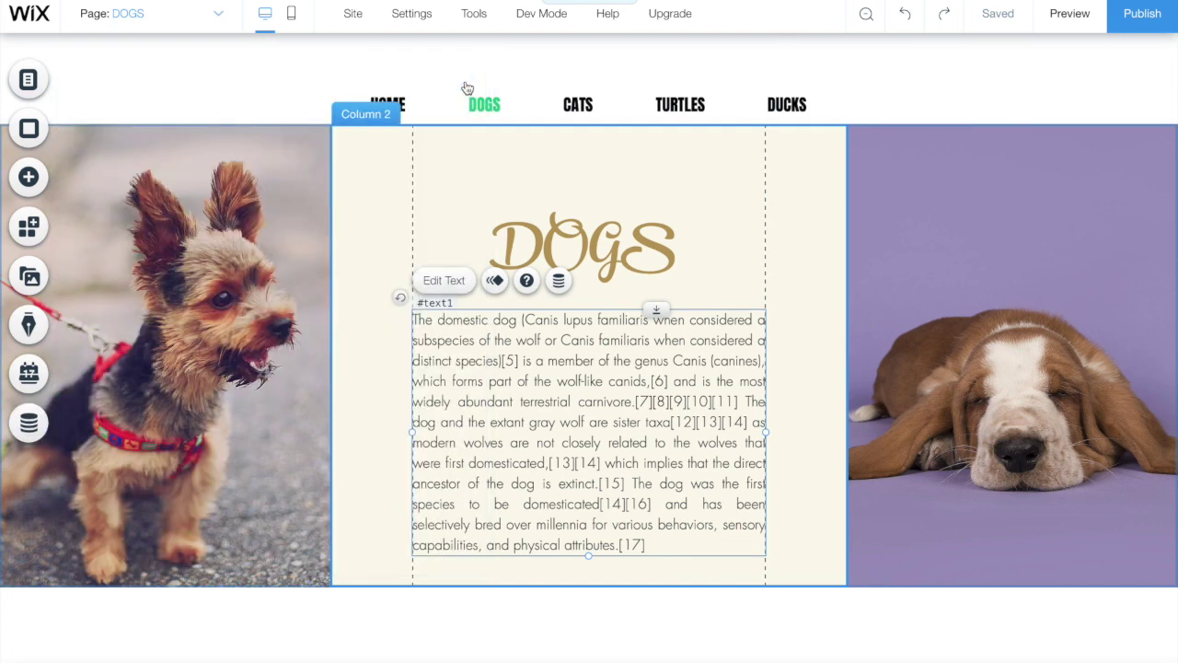
Start a new dynamic page of the Item Page type connected to the Animals collection
click(29, 79)
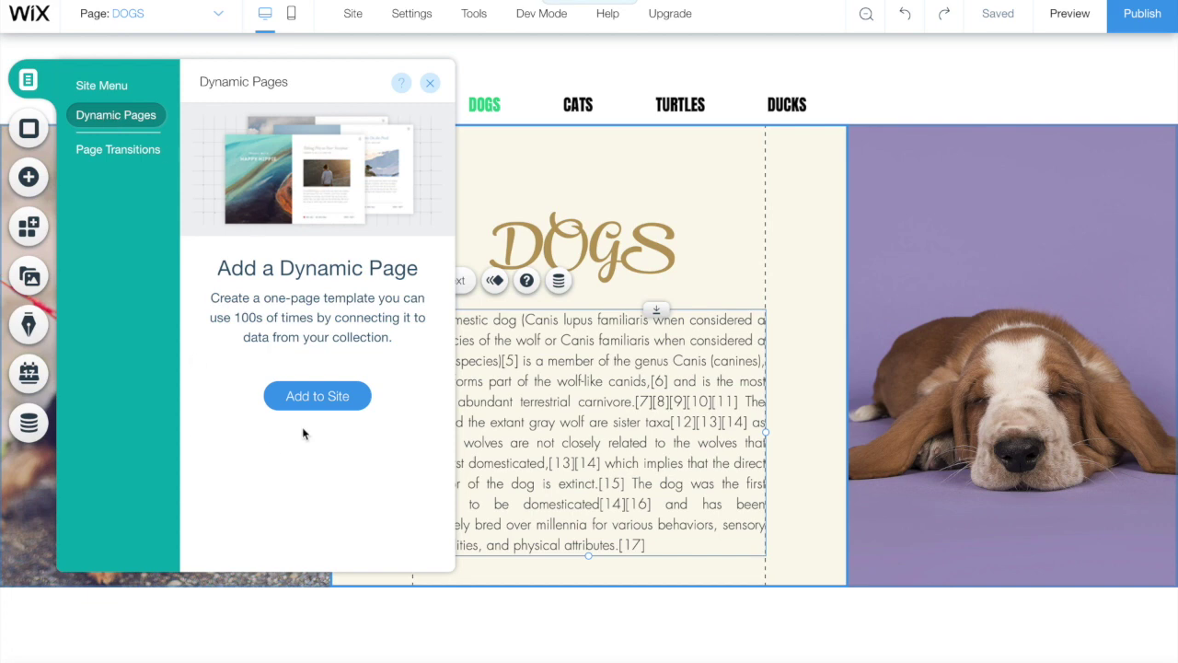
click(323, 405)
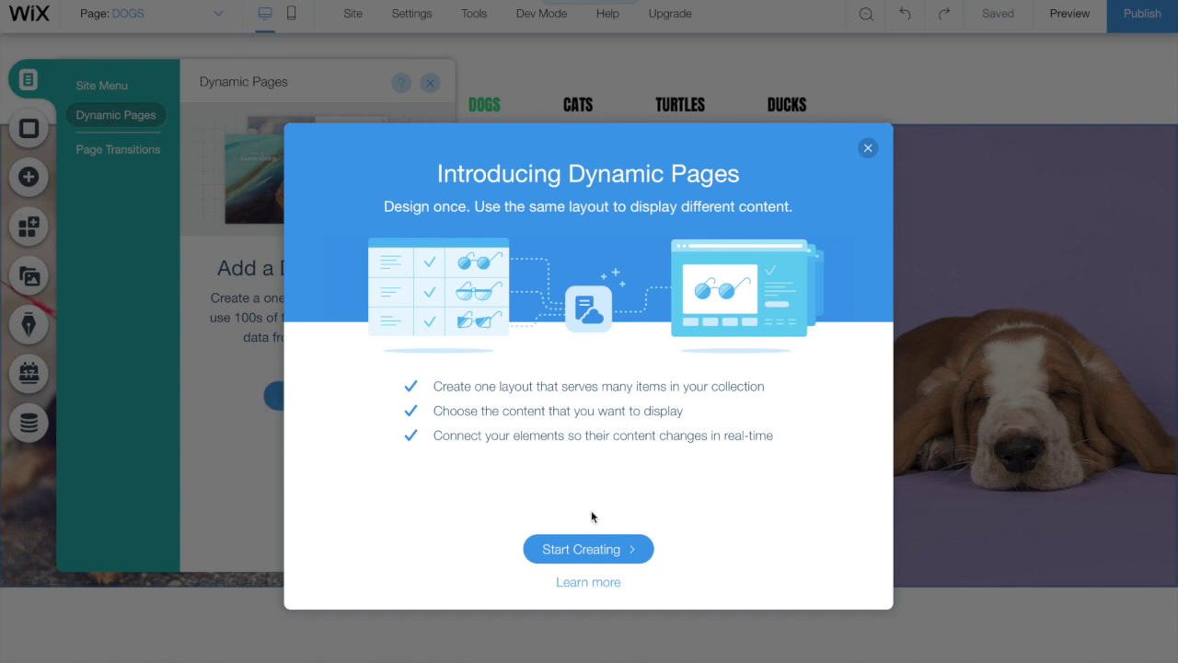
click(563, 548)
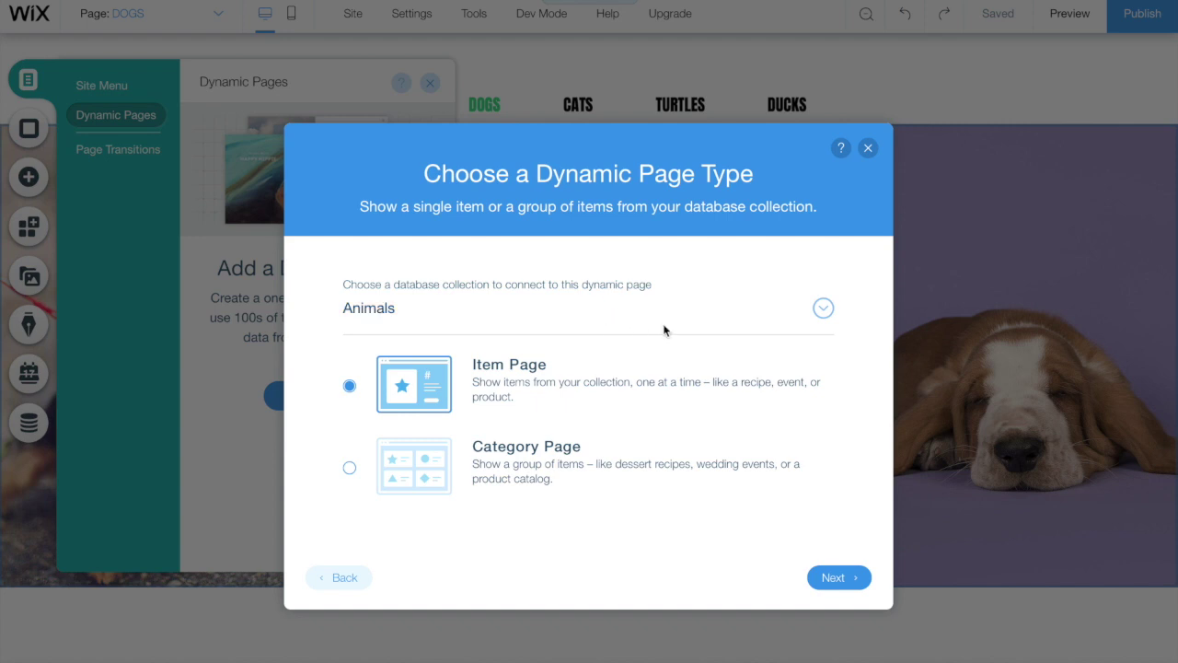
click(834, 313)
click(855, 312)
click(836, 577)
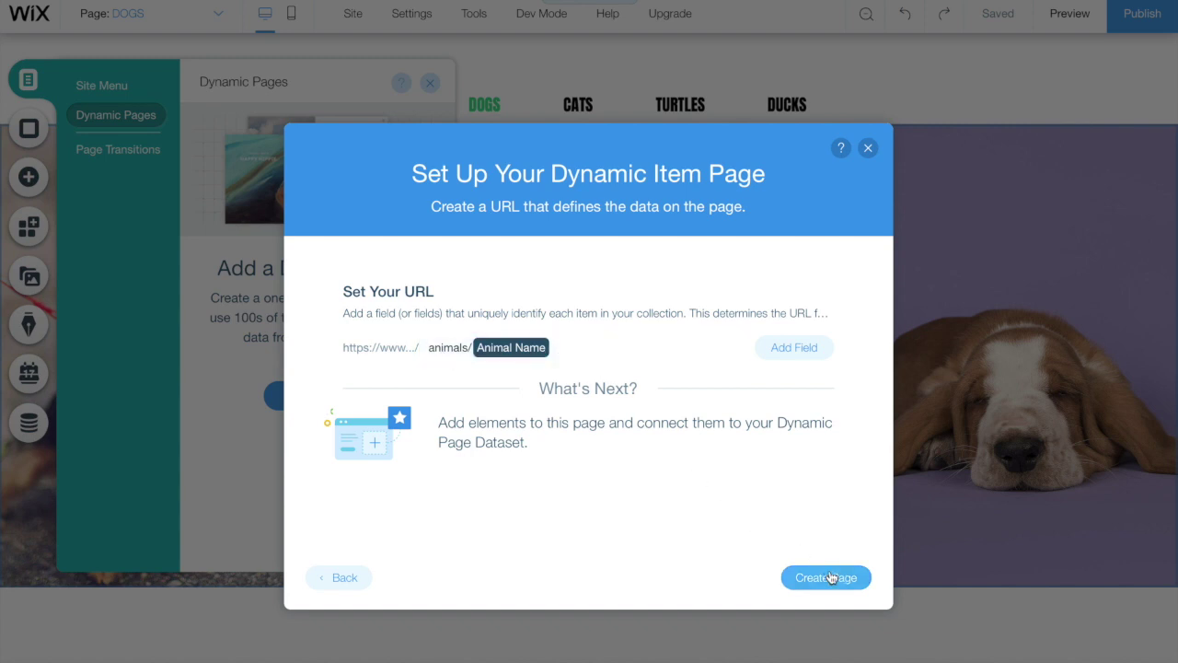
Keep animals/{Animal Name} as the dynamic page's URL and create the page
click(558, 347)
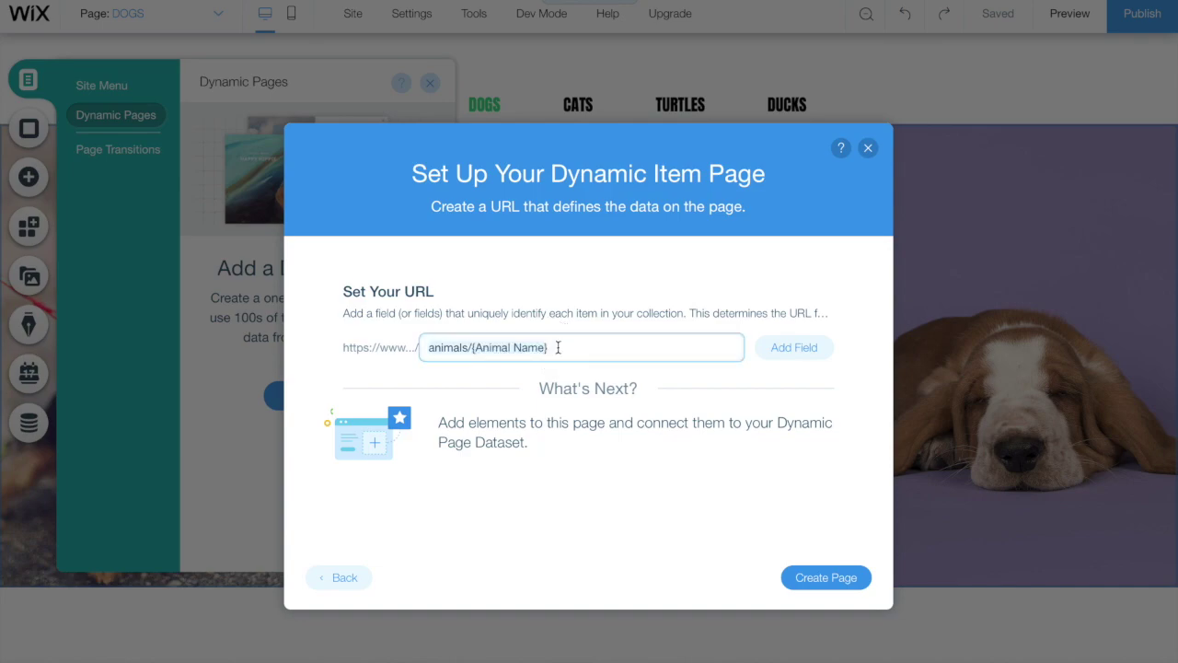
key(Return)
click(826, 577)
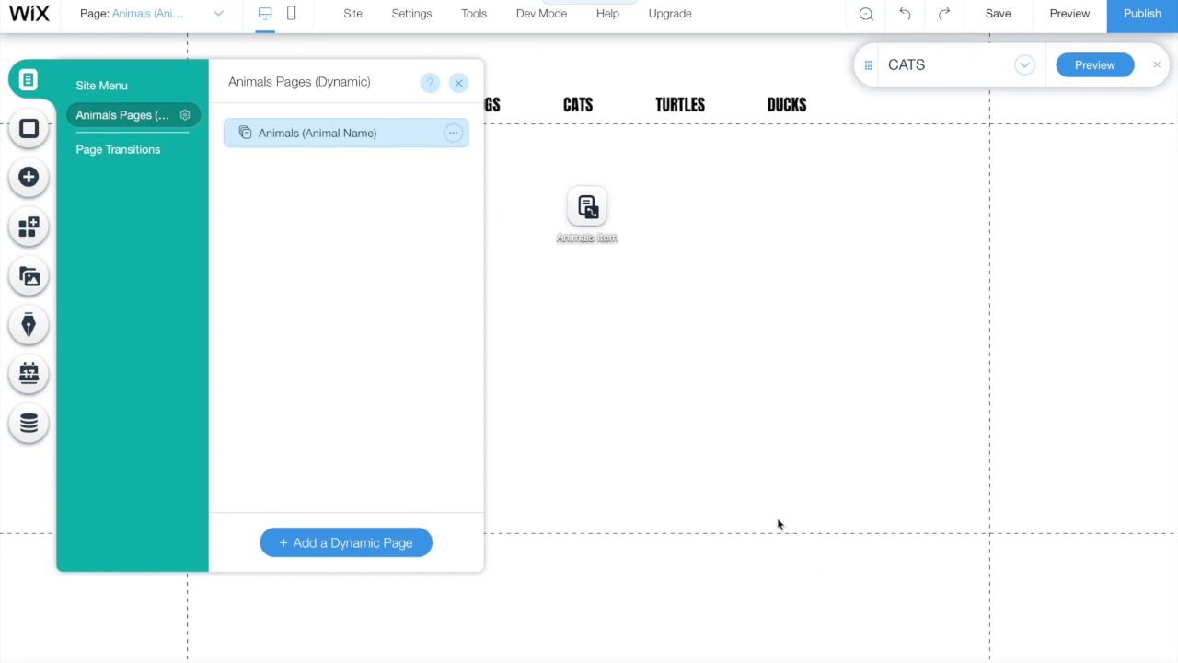
Review the settings of the Animals Item dataset and move its icon into the page's left margin, outside the content area
click(520, 101)
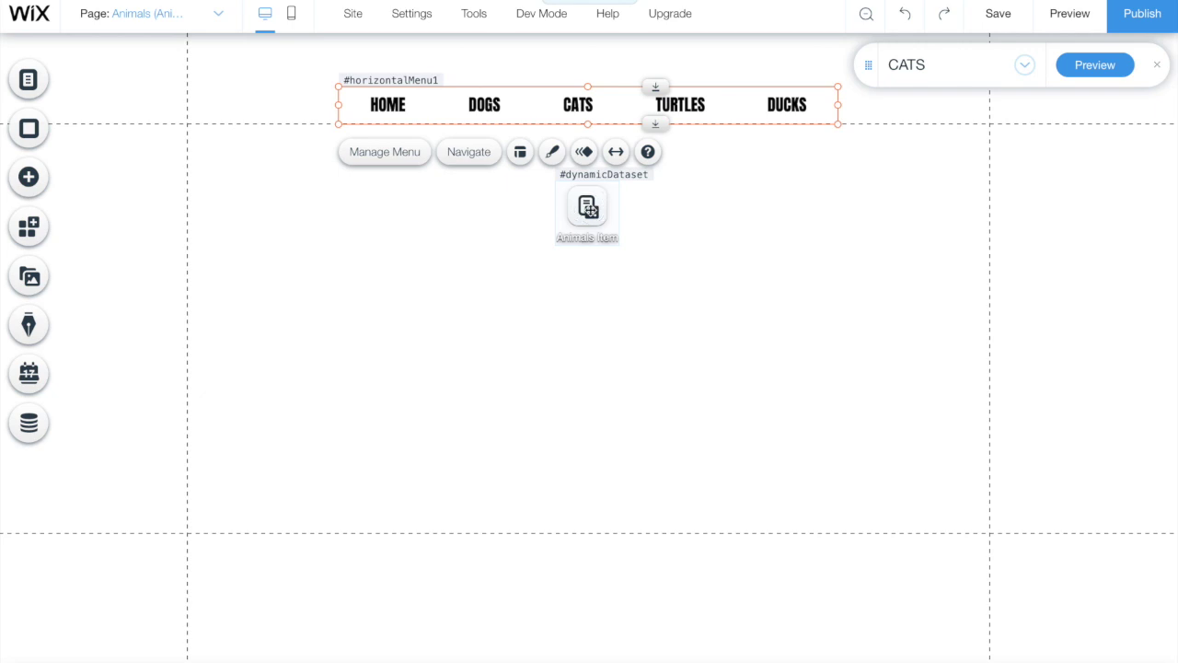
click(587, 207)
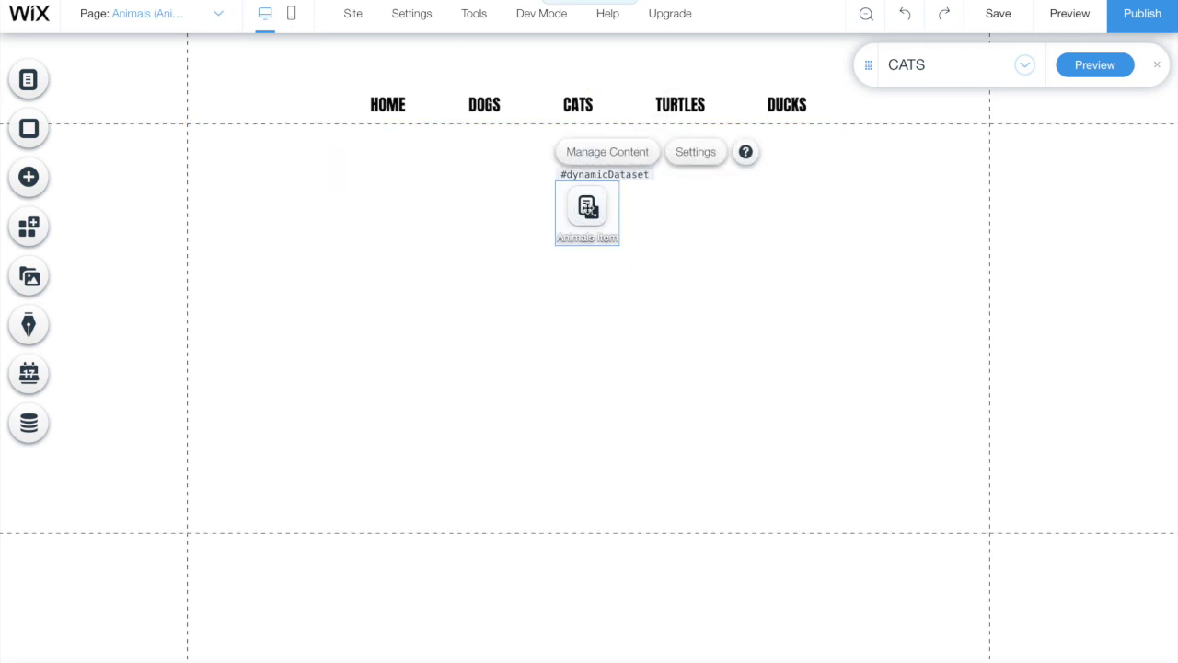
click(696, 155)
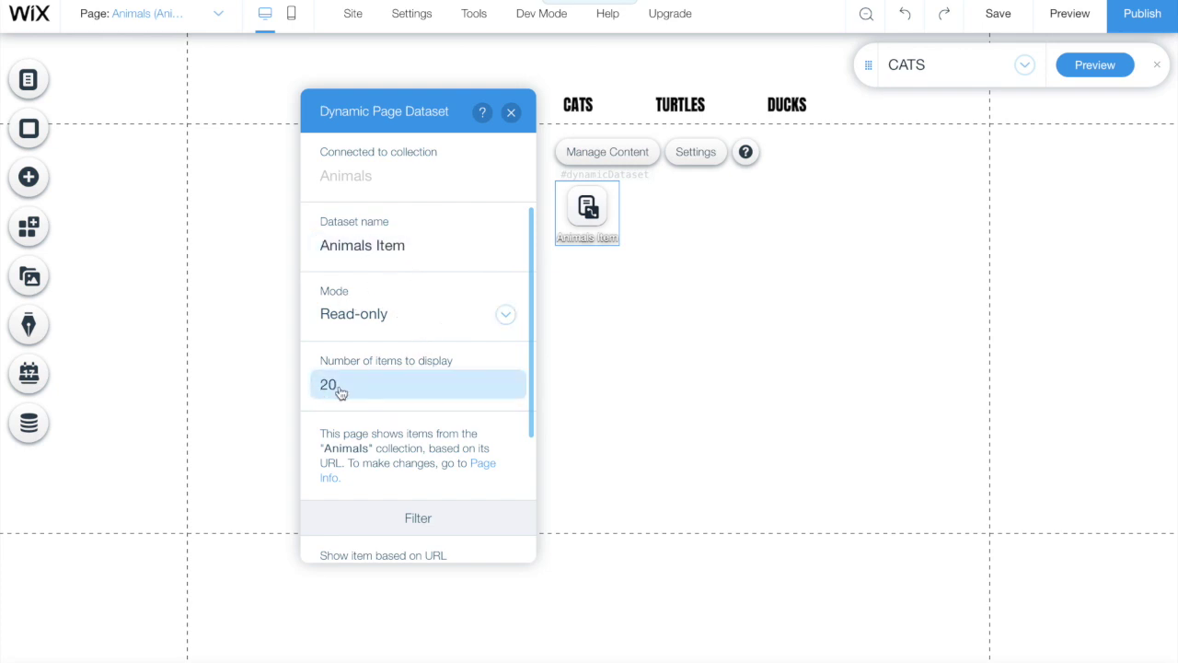
scroll(425, 466, down, 1)
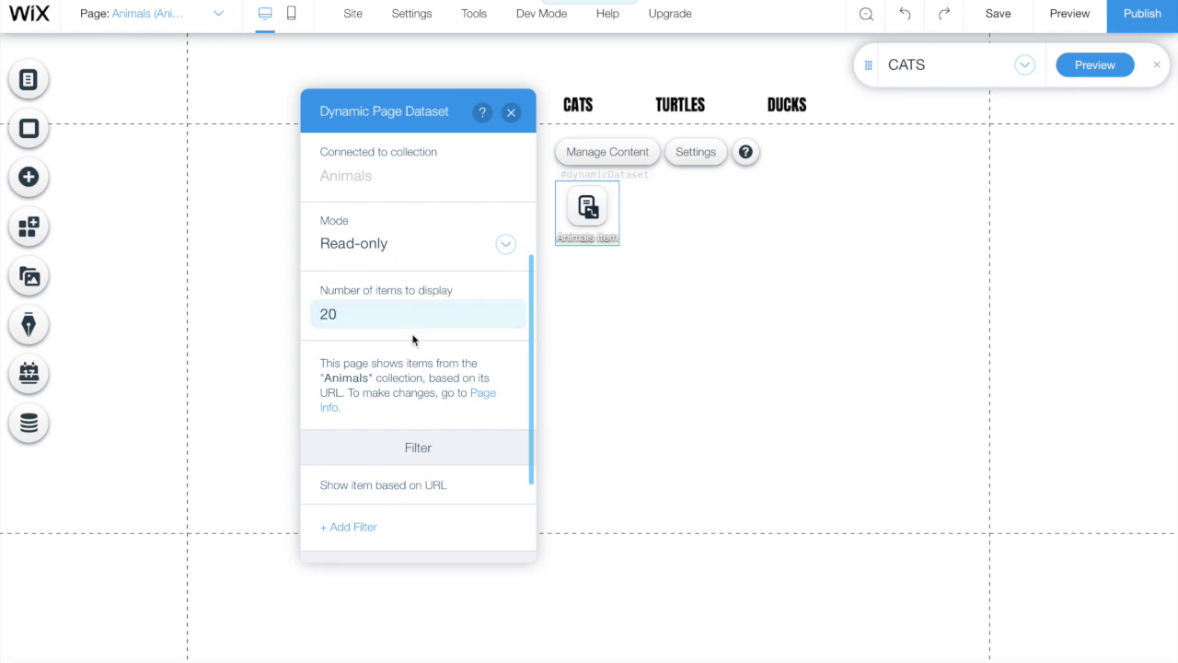
scroll(413, 340, down, 1)
scroll(414, 336, up, 2)
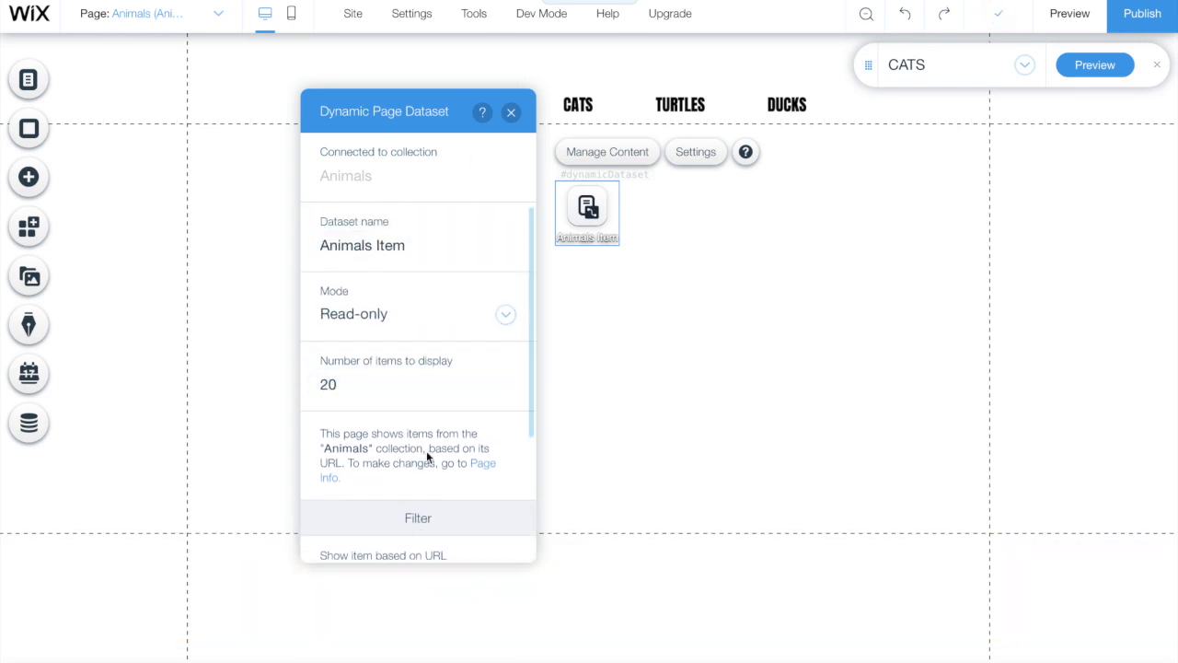
click(511, 114)
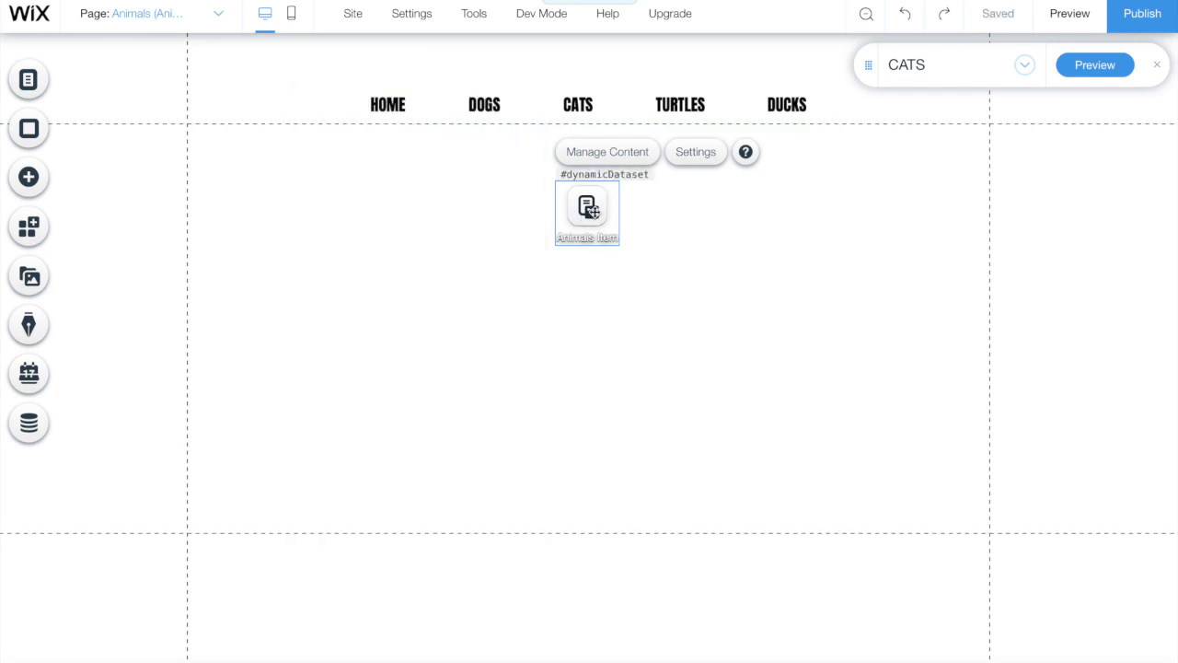
drag(589, 210, 142, 180)
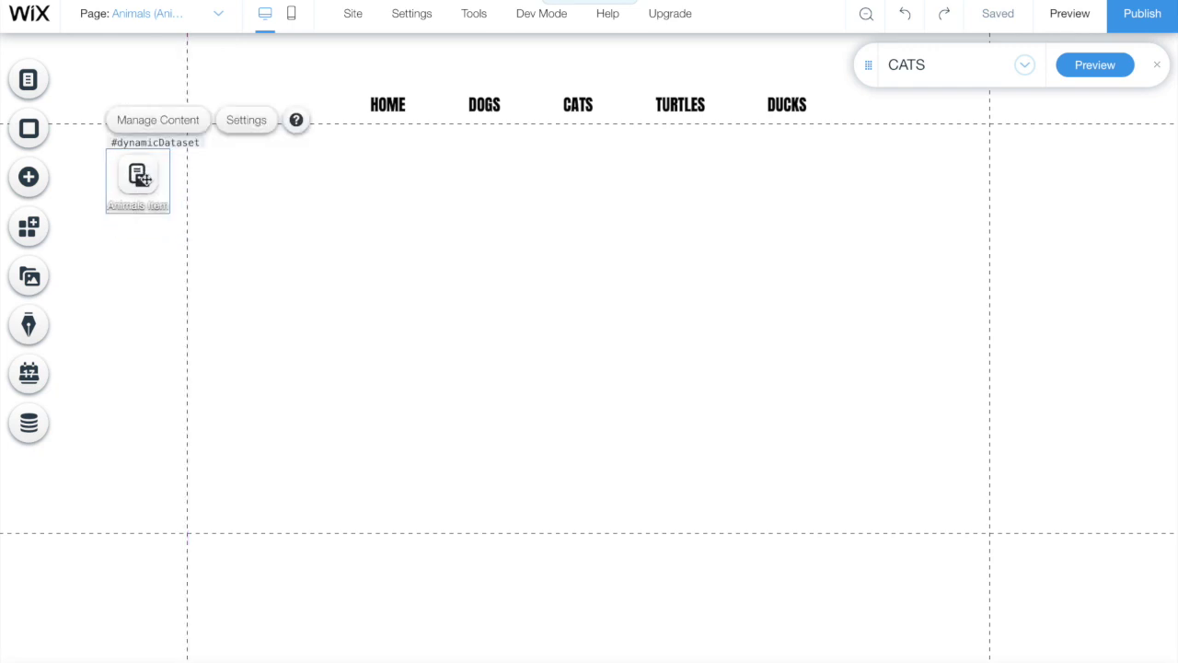
Copy the three-column strip from the DOGS page and paste it onto the Animals (Animal Name) dynamic page
click(33, 81)
click(104, 85)
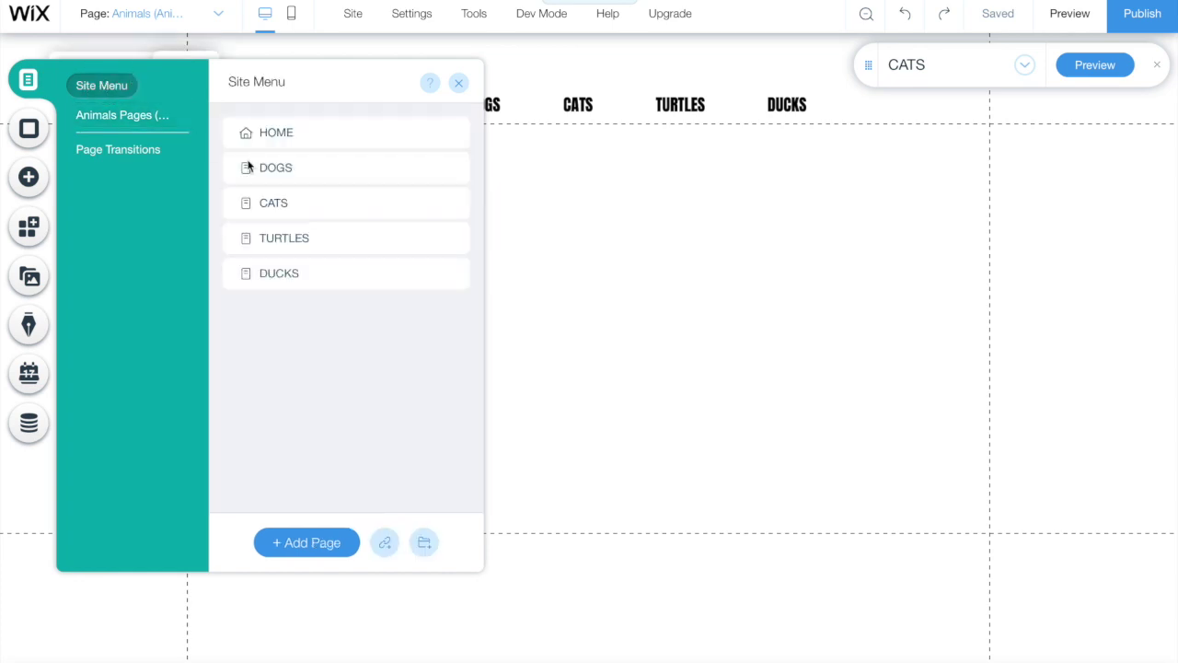
click(267, 169)
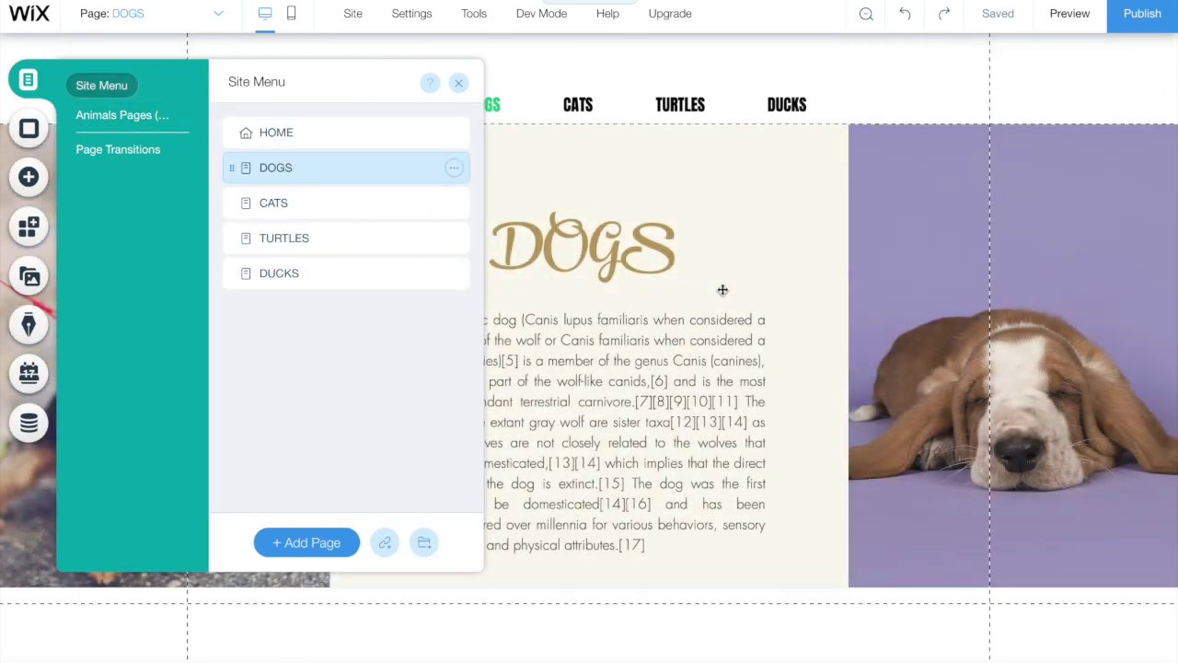
click(820, 580)
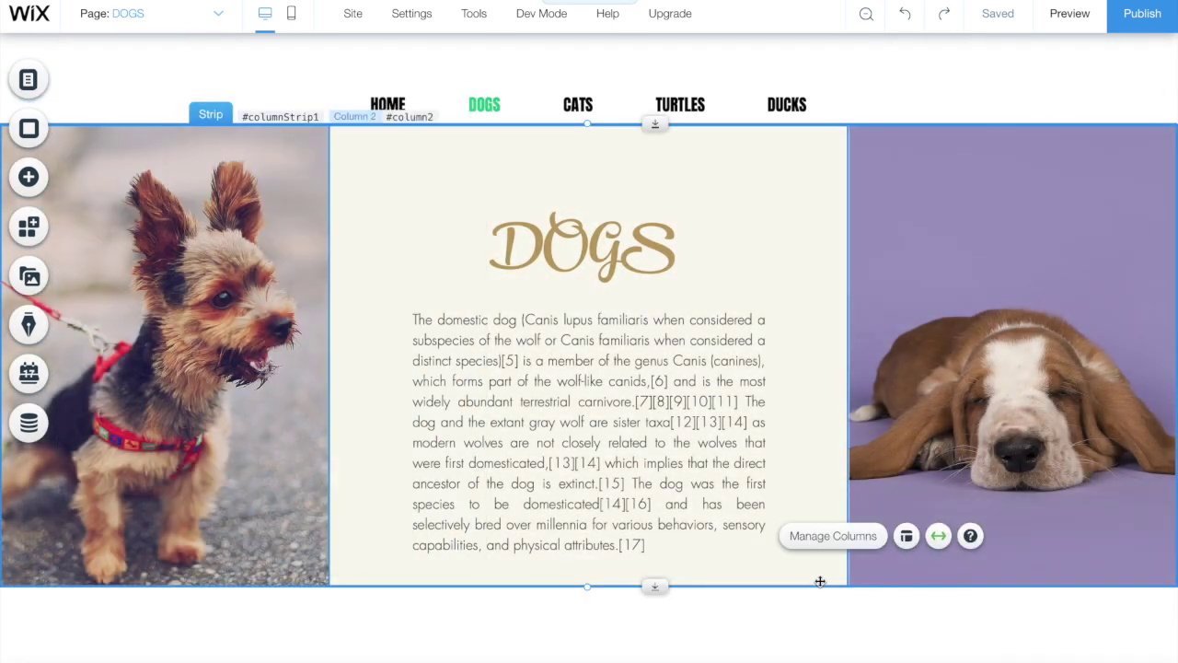
click(37, 80)
click(116, 115)
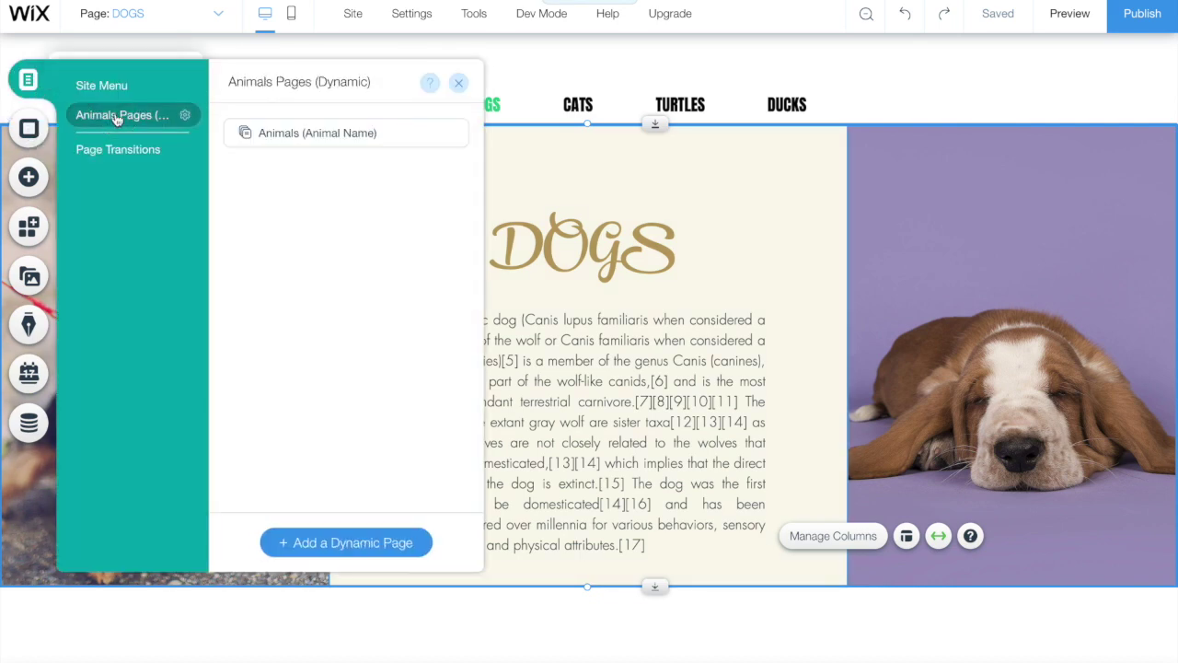
click(254, 134)
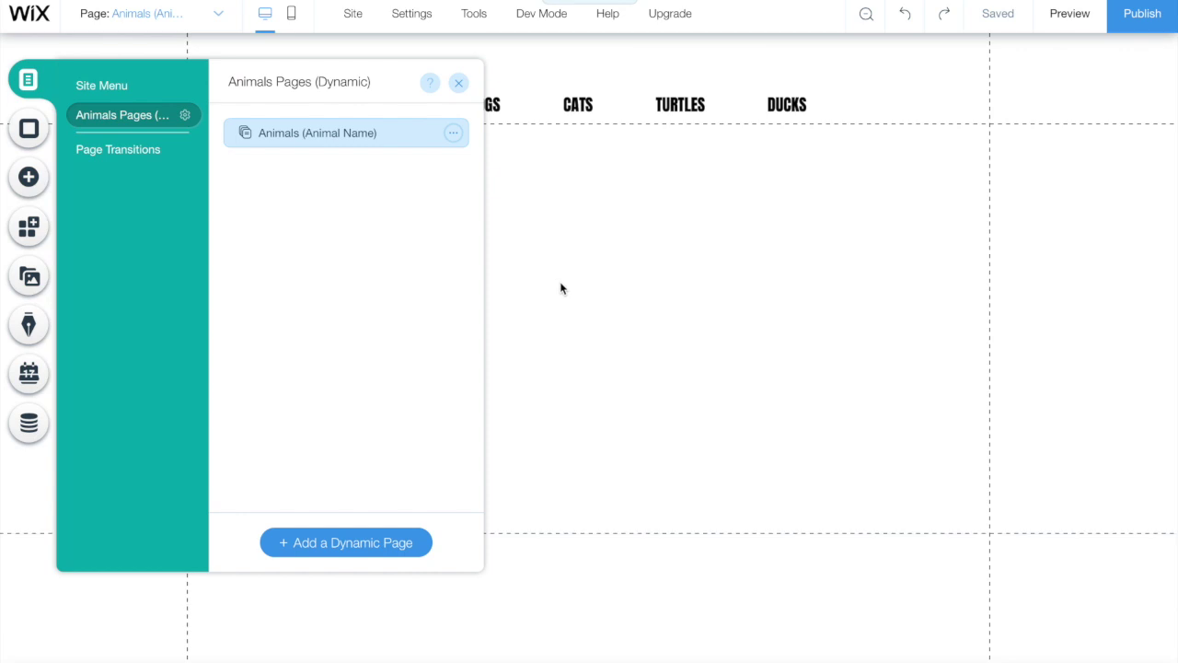
click(560, 288)
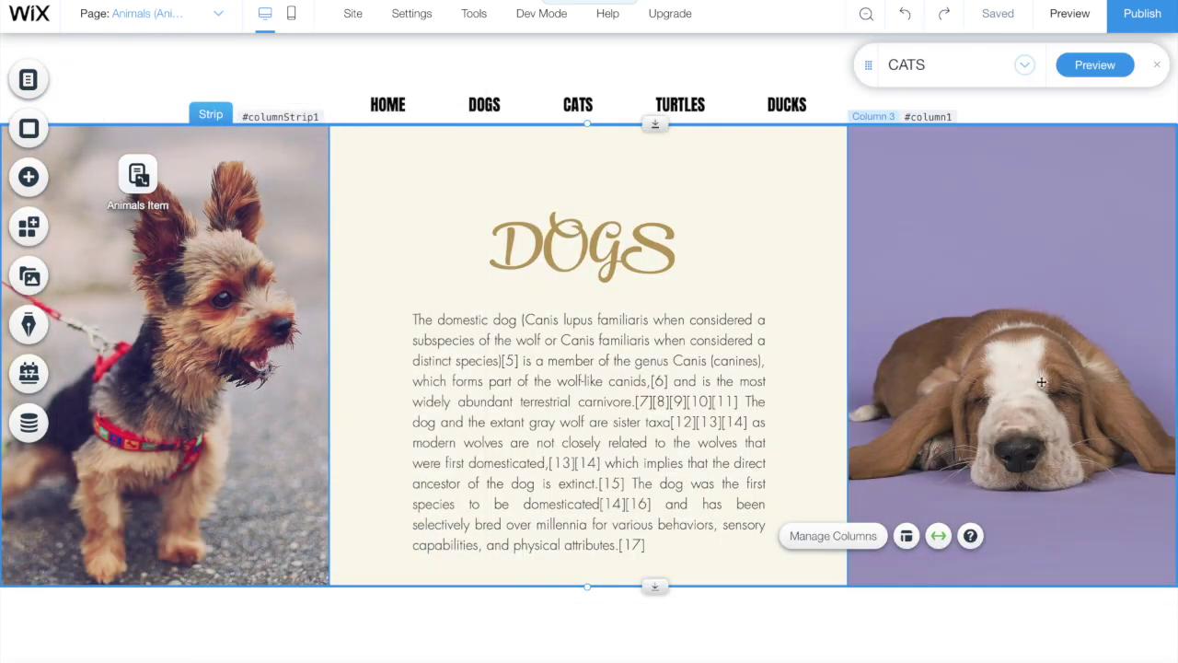
Connect the DOGS title text to the Animal Name (Text) field of the Animals Item dataset
click(565, 242)
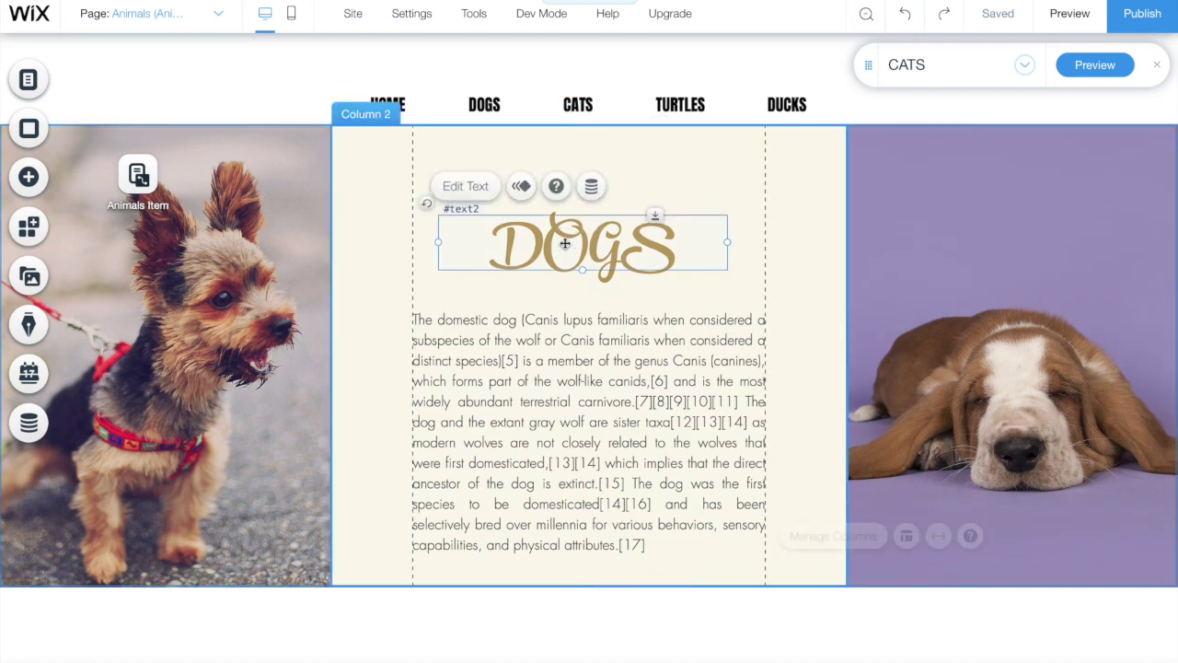
click(586, 188)
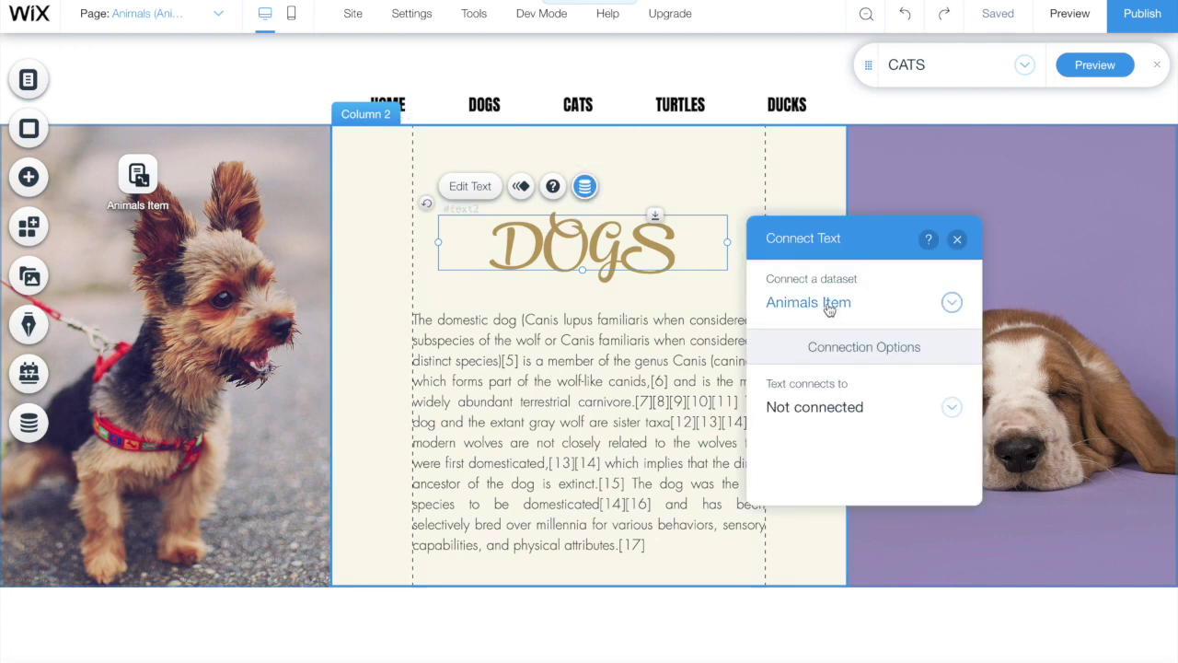
click(923, 306)
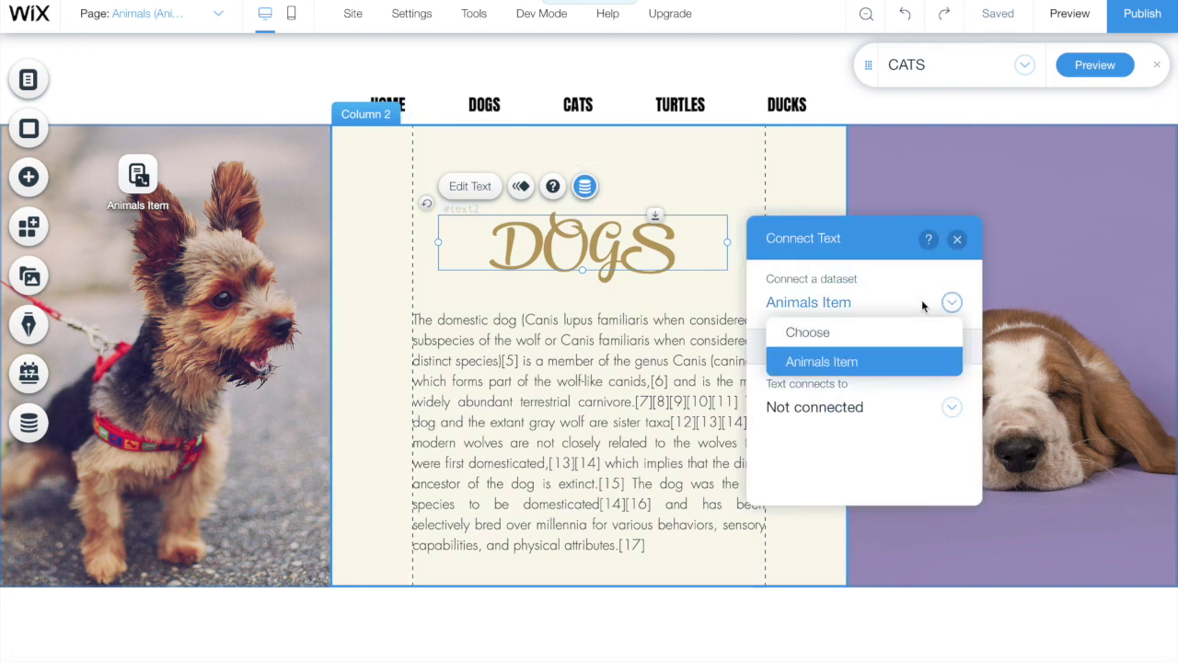
click(873, 363)
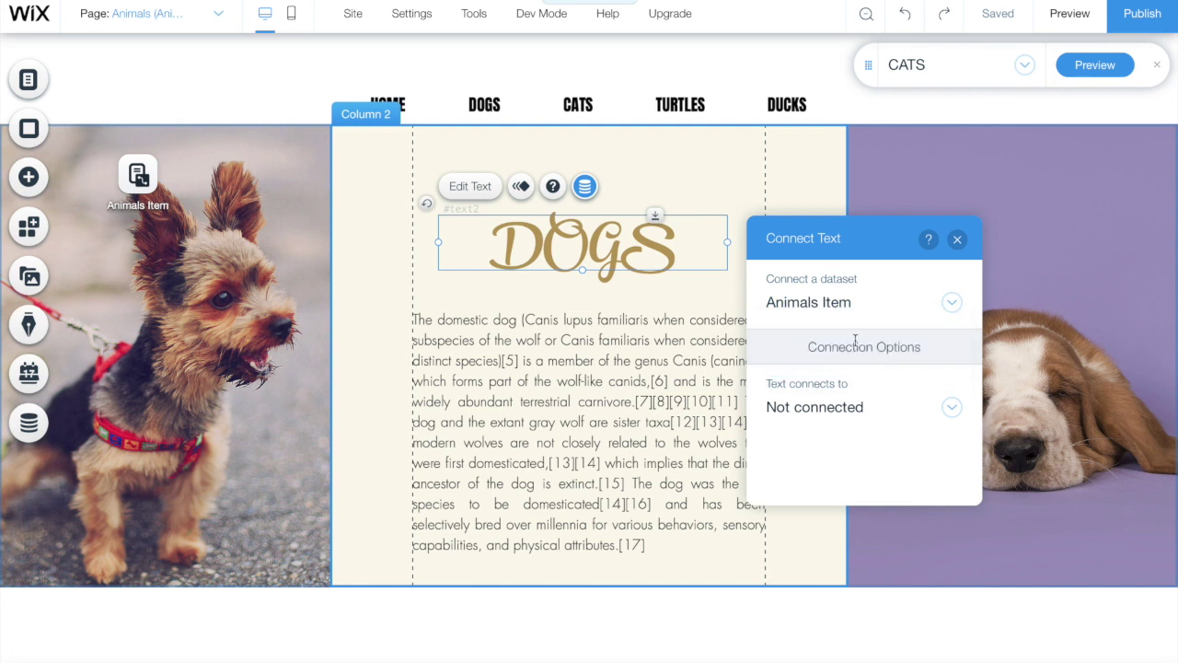
click(860, 408)
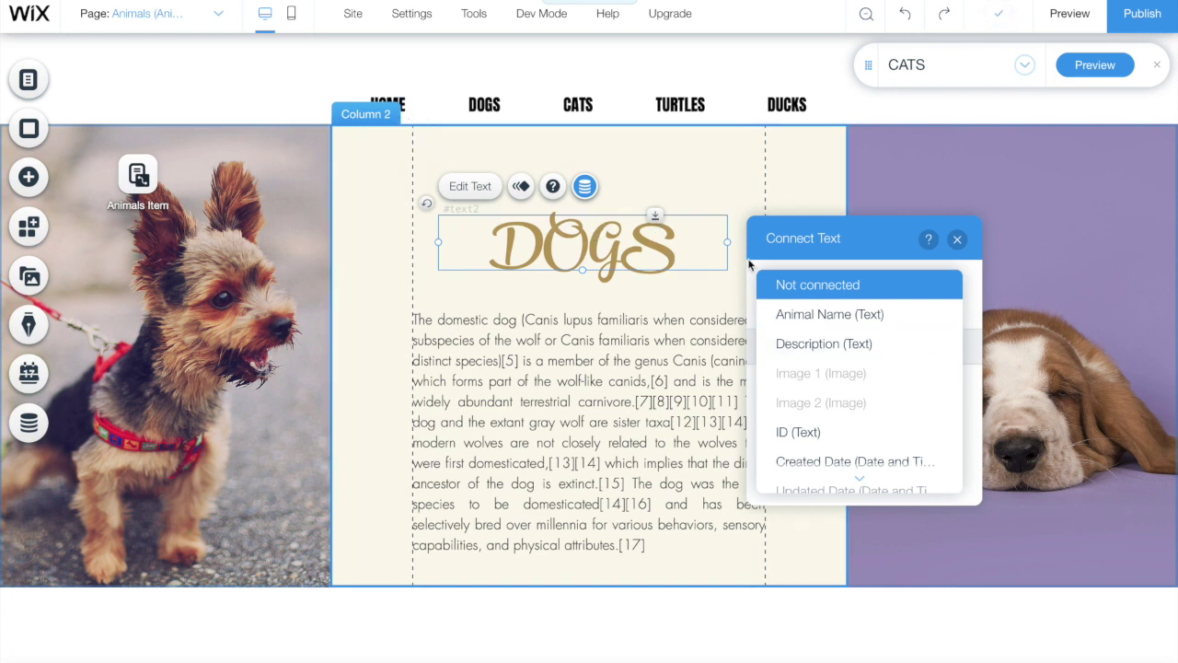
click(850, 315)
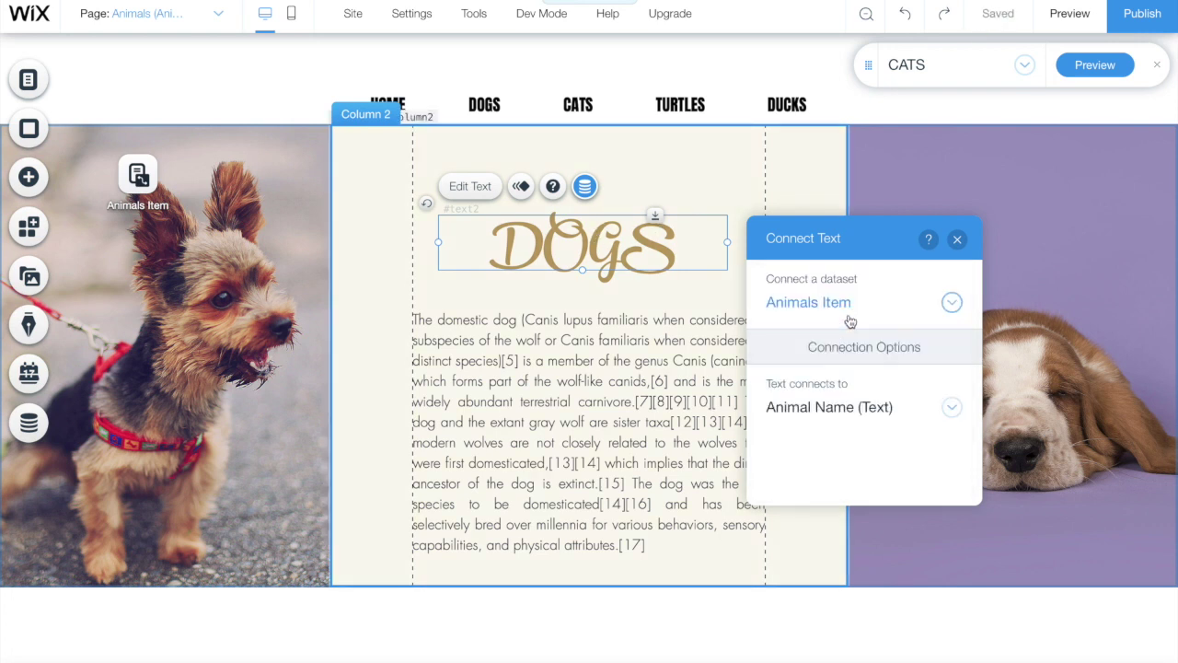
click(956, 240)
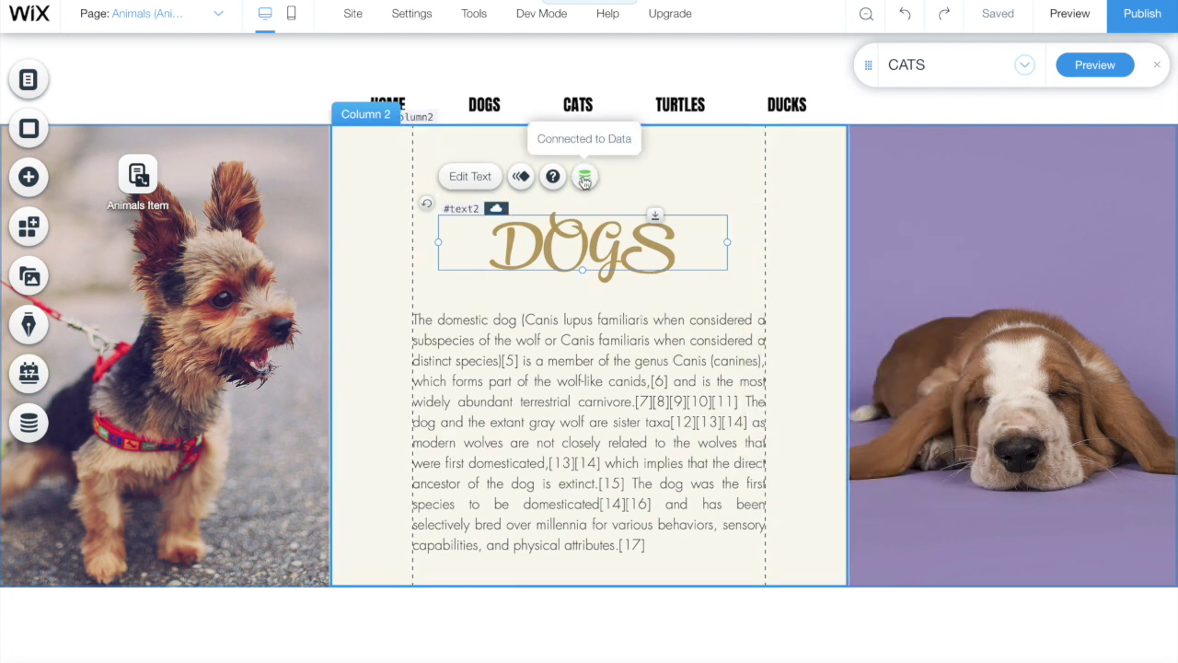
Connect the paragraph below the title to the Description (Text) field of the Animals Item dataset
click(546, 401)
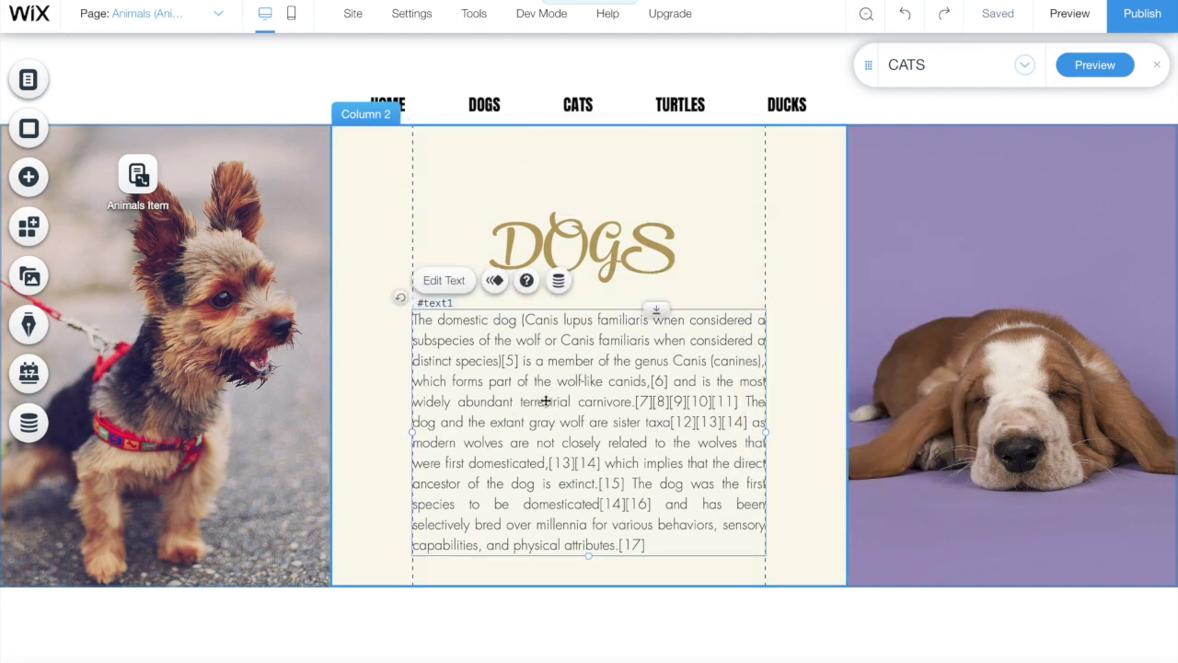
click(559, 283)
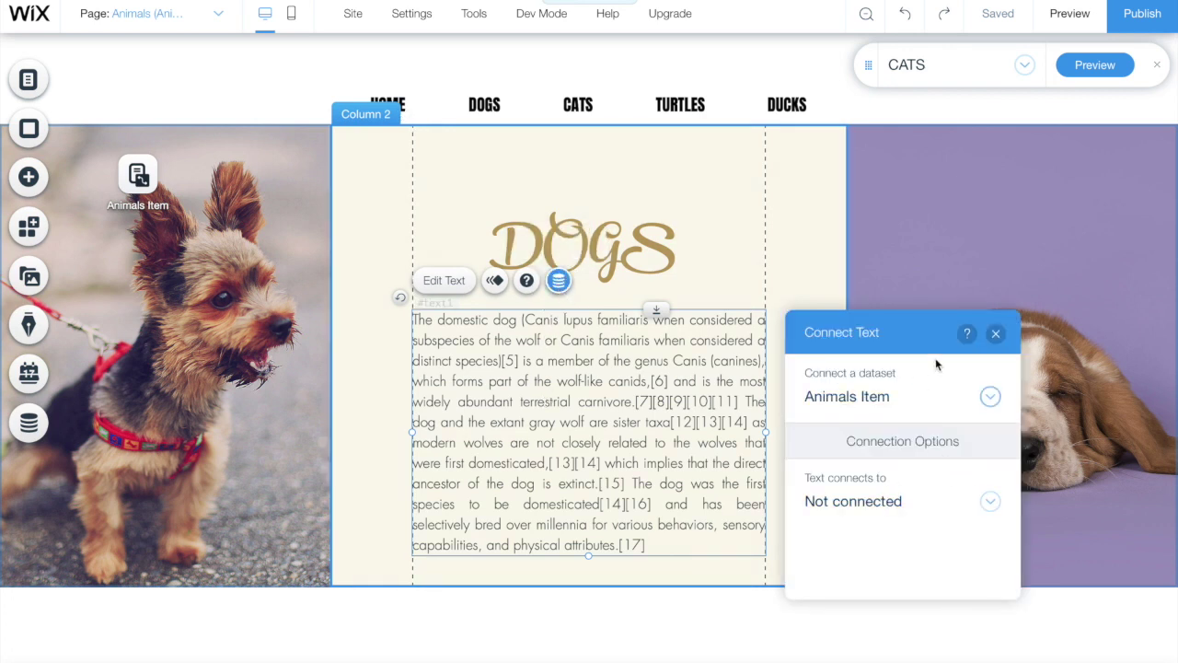
click(924, 508)
click(912, 450)
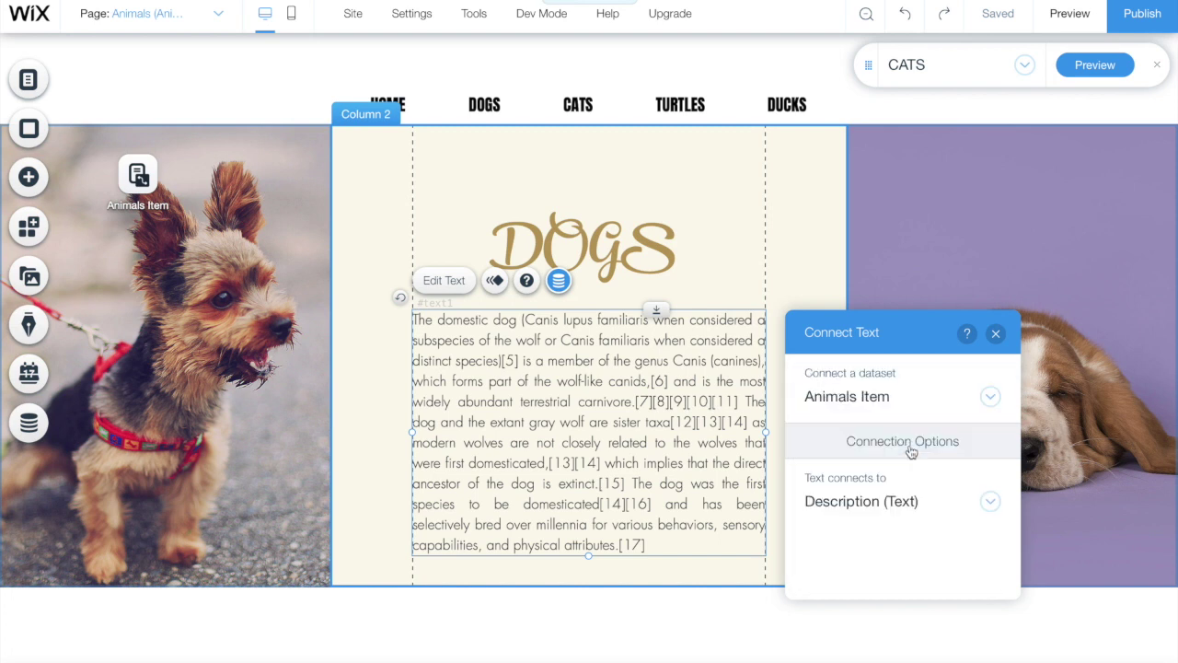
click(995, 333)
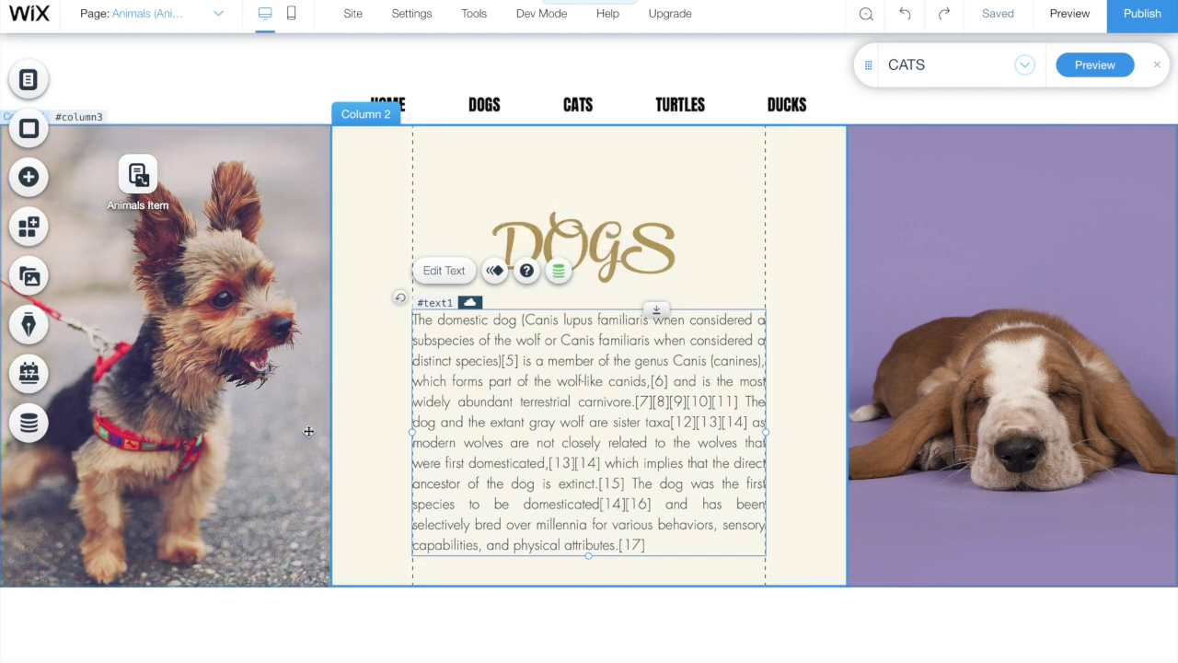
Connect the background of the strip's first column to the dataset's Image 1 (Image) field
click(222, 359)
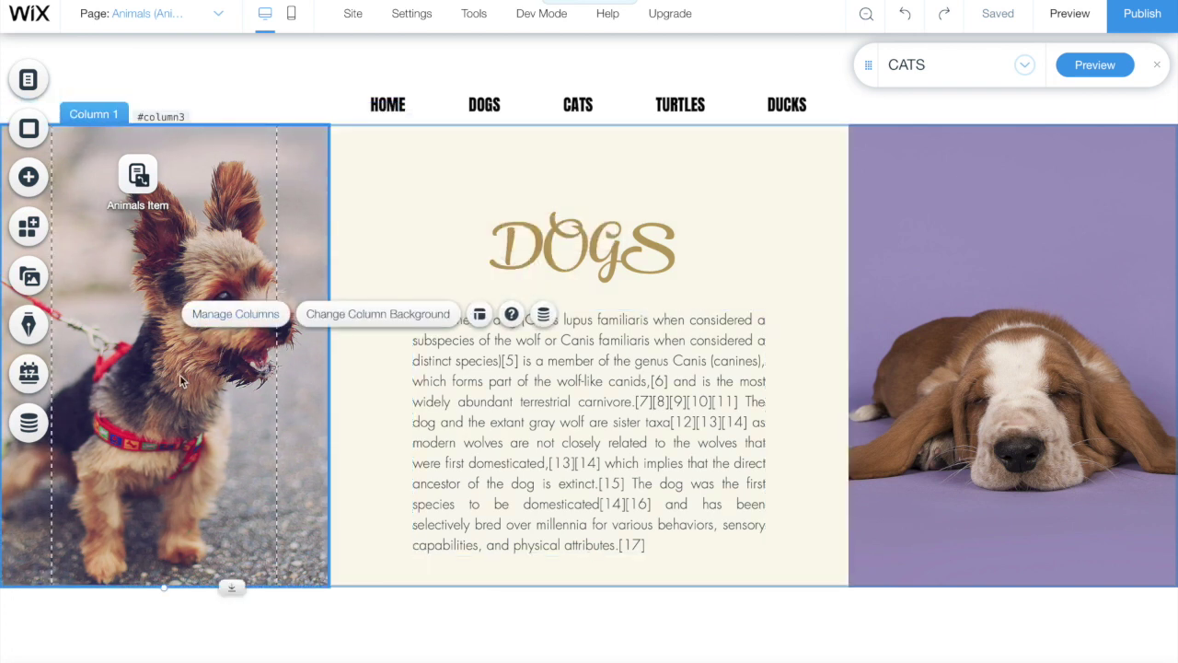
click(543, 315)
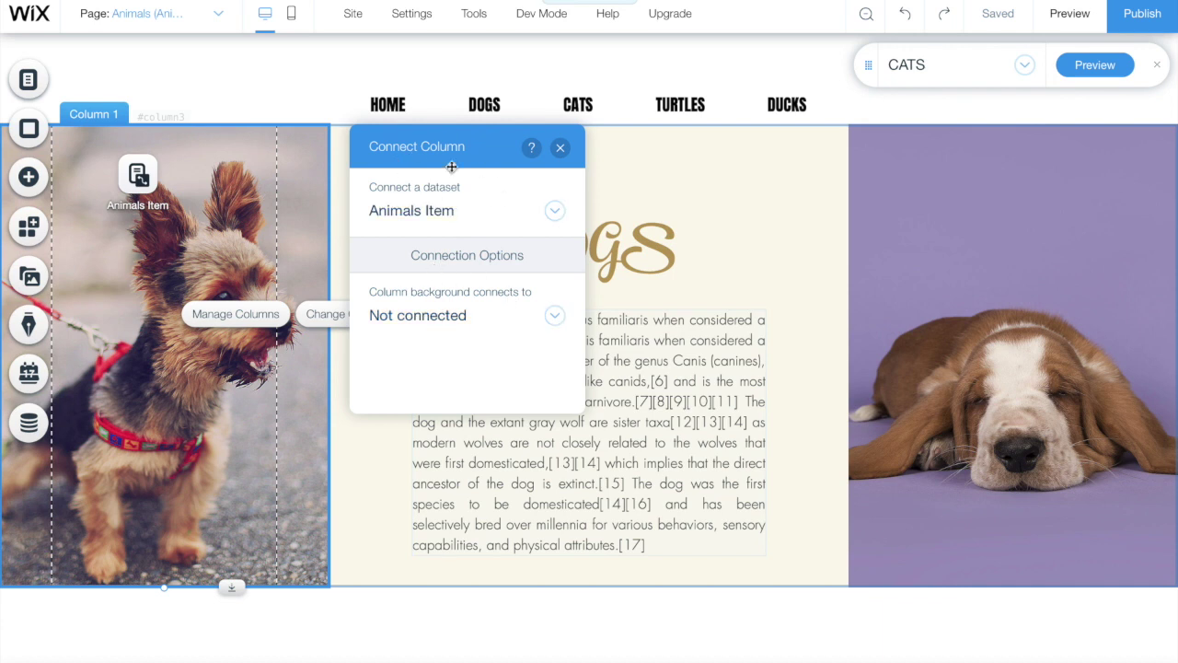
click(460, 315)
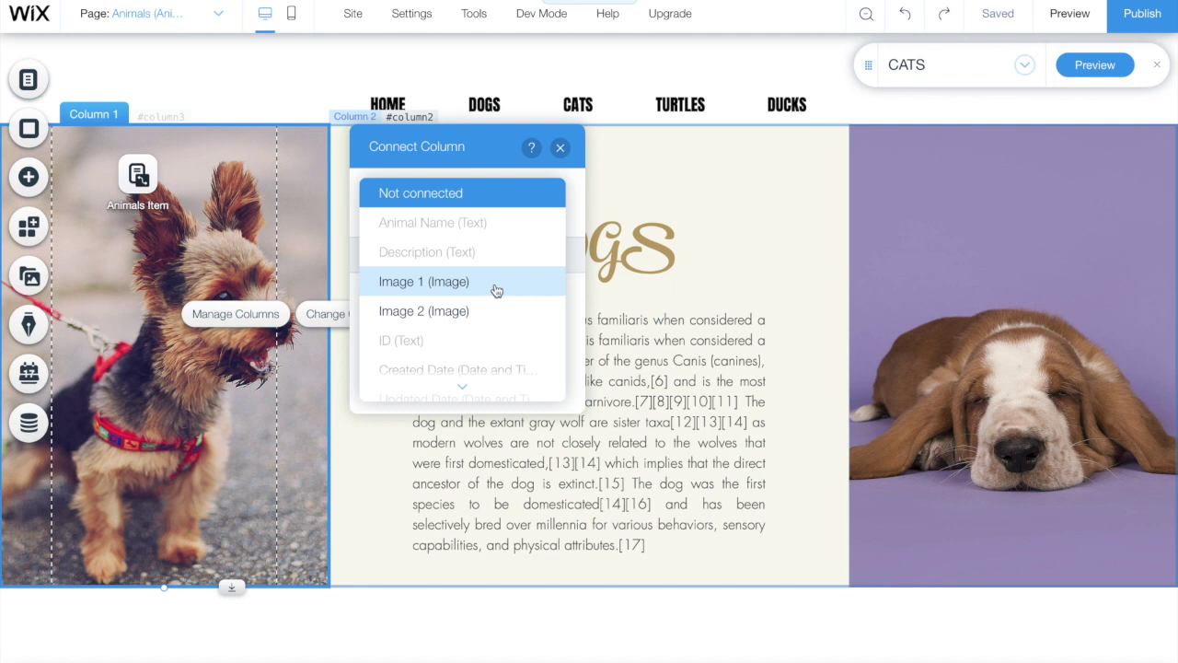
Connect the background of the strip's third column to the dataset's Image 2 (Image) field
click(960, 282)
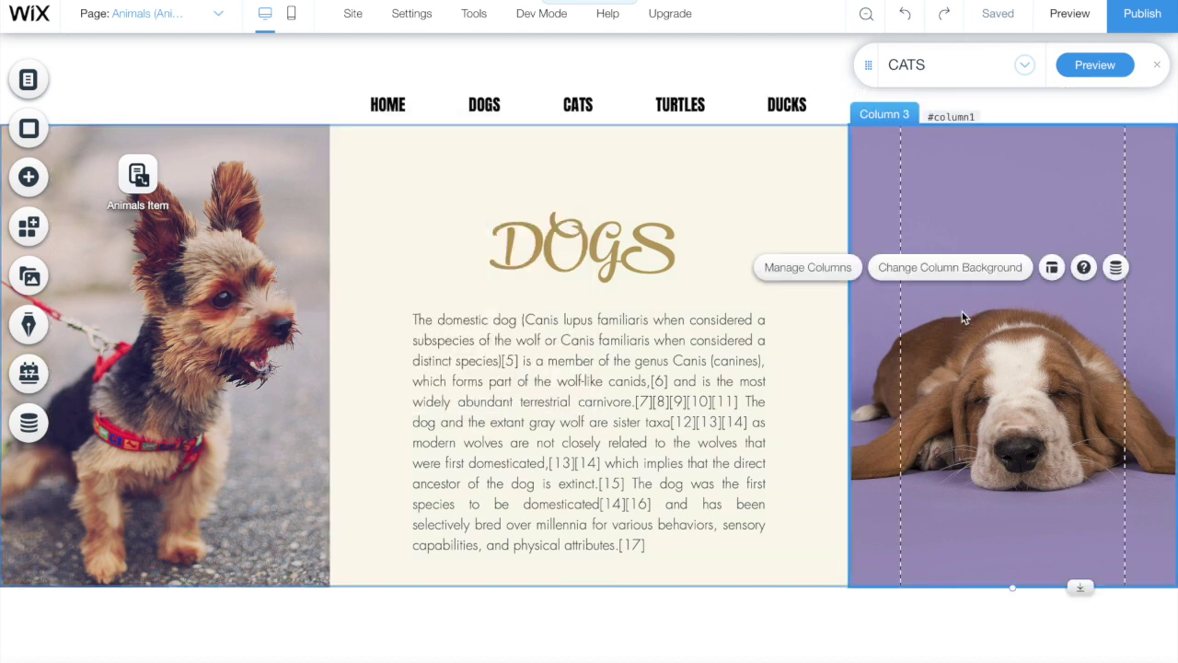
click(1116, 268)
click(758, 322)
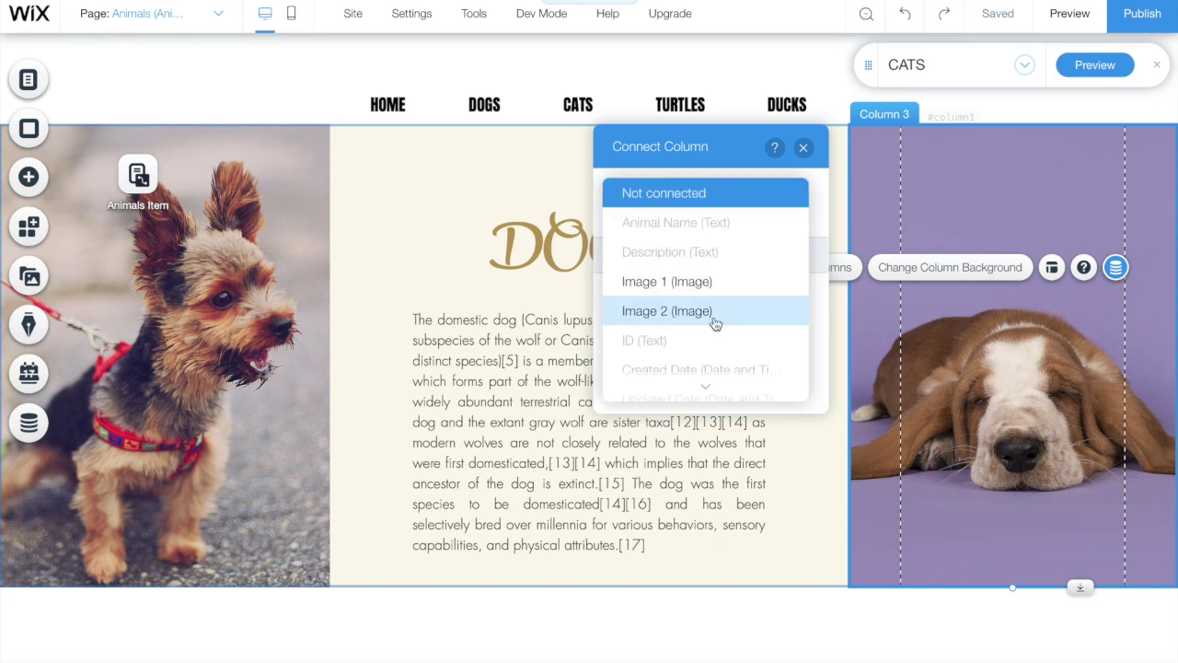
click(702, 320)
click(804, 147)
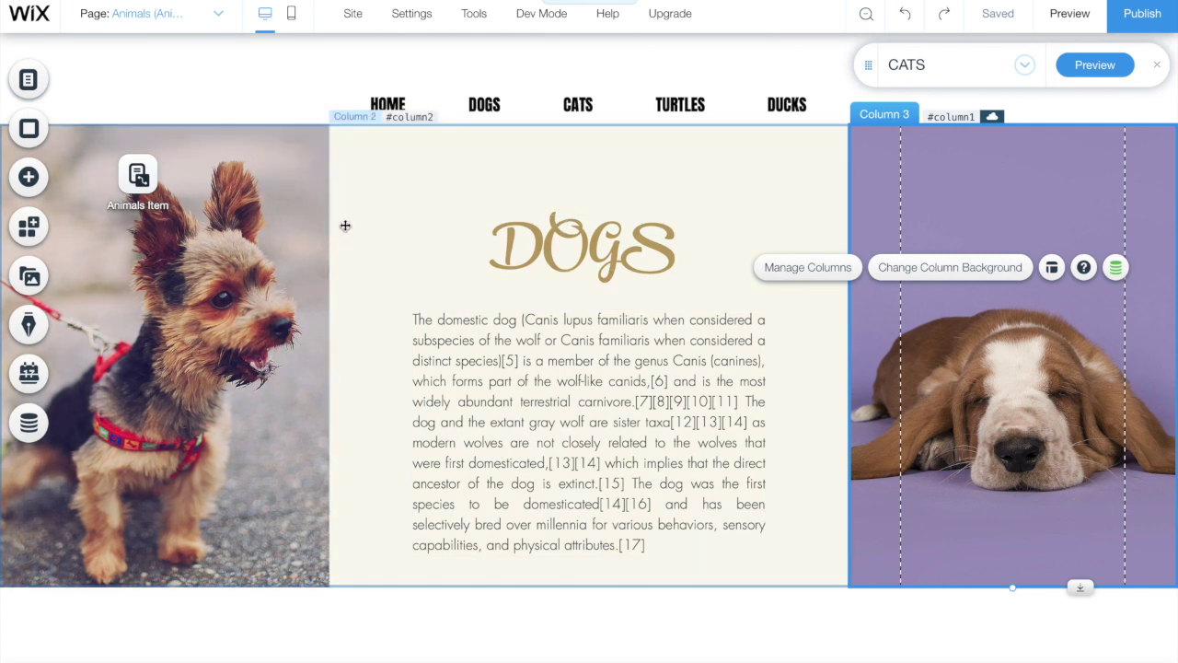
Review the Animals (Animal Name) entry among the dynamic pages and the list of collection items it can display
click(37, 84)
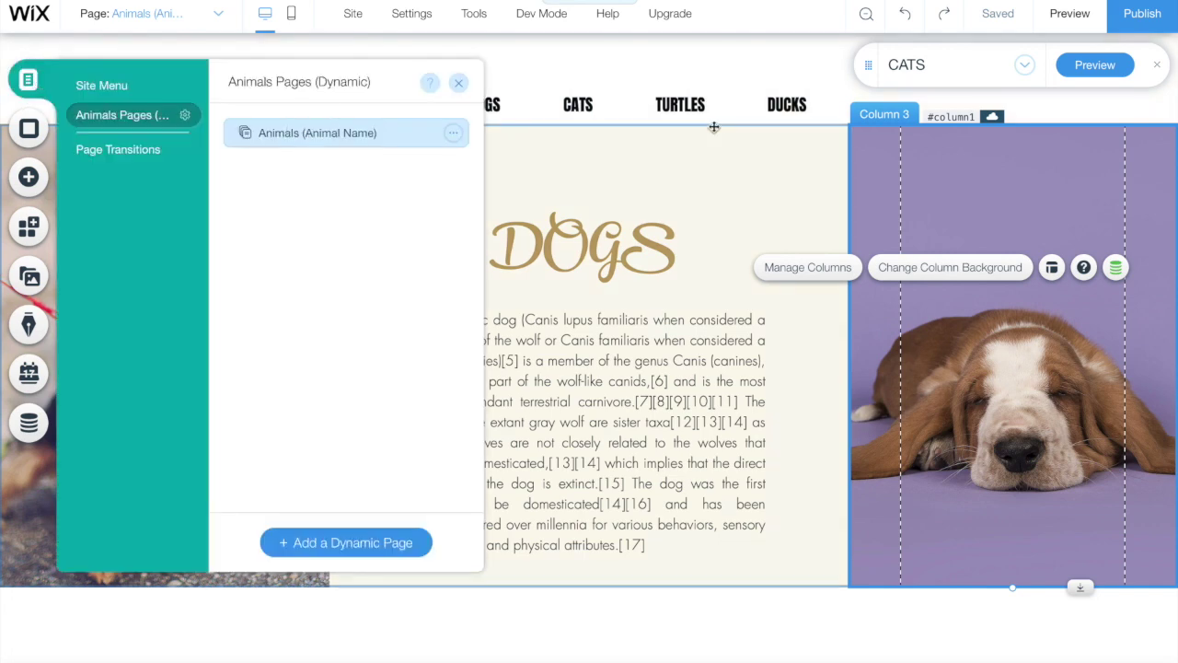
click(312, 134)
click(1031, 66)
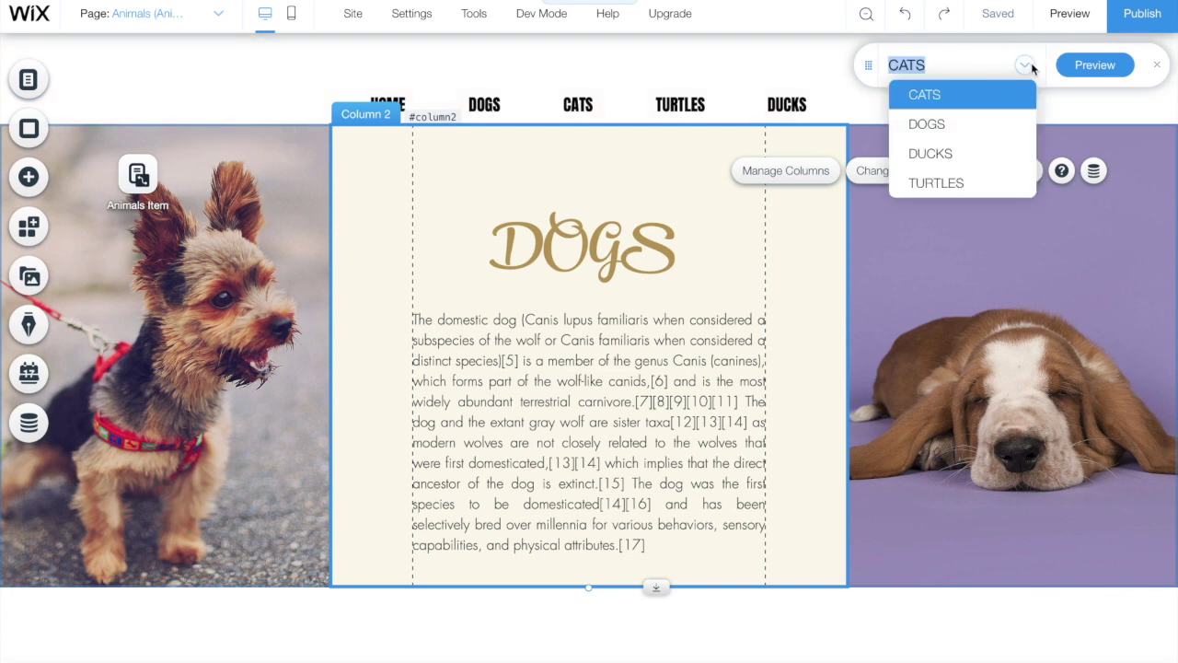
click(819, 242)
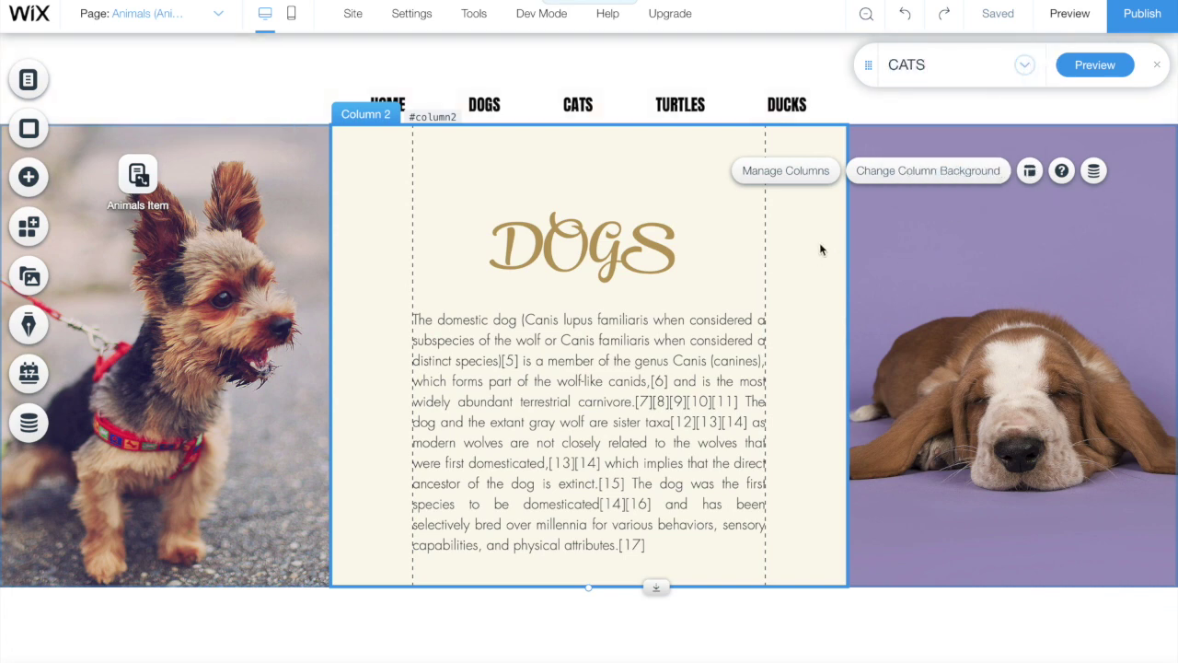
Preview the dynamic page, go through the CATS, DOGS, DUCKS and TURTLES items, and return to the editor
click(1070, 16)
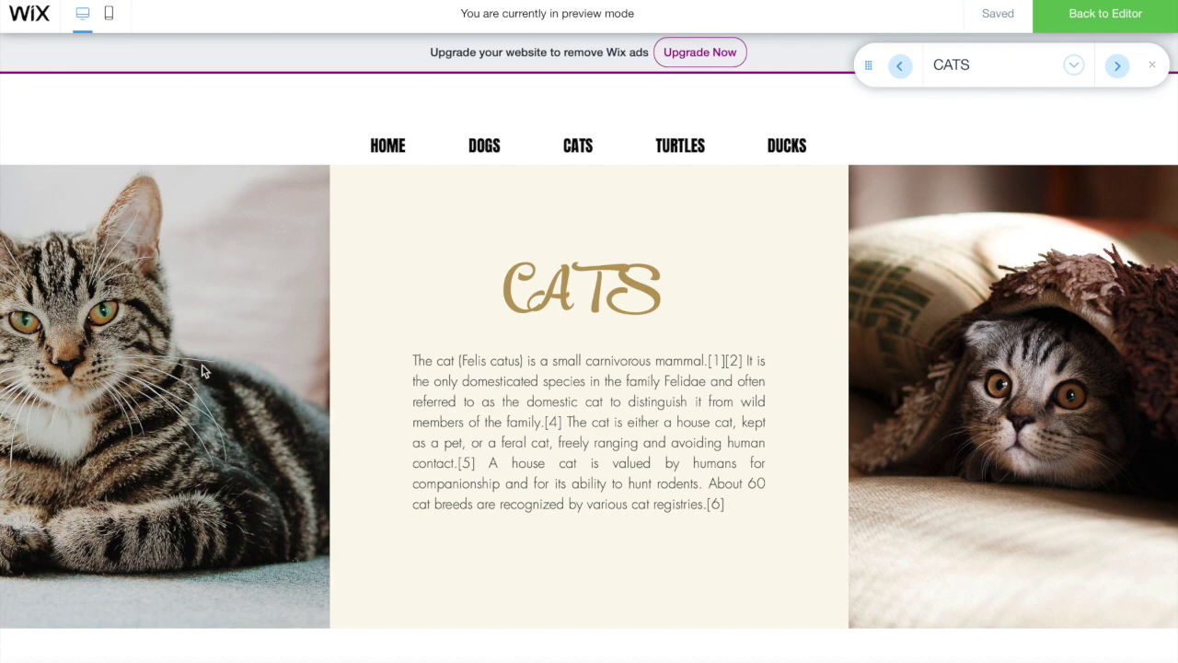
click(1115, 68)
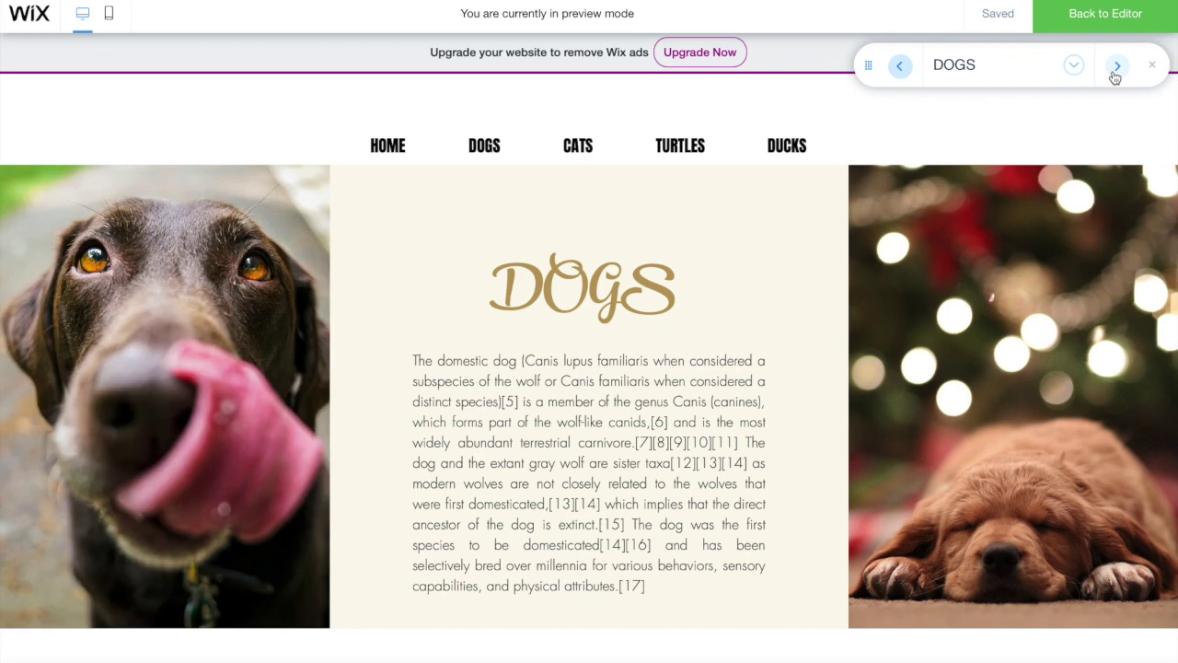
click(1114, 75)
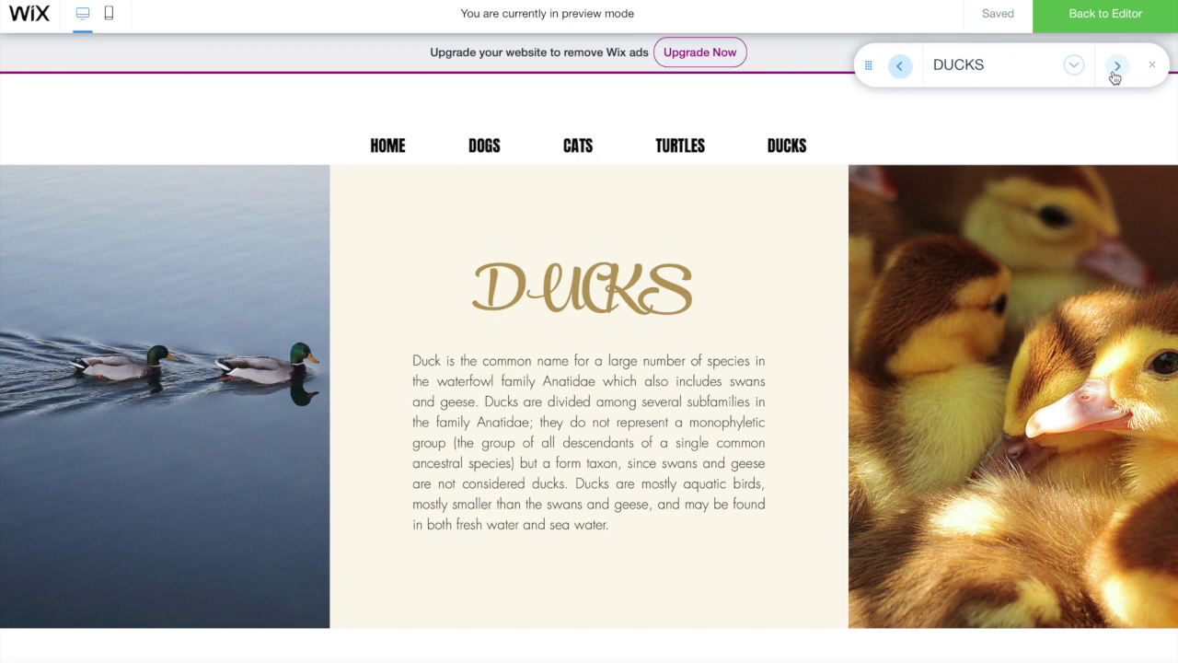
click(1114, 75)
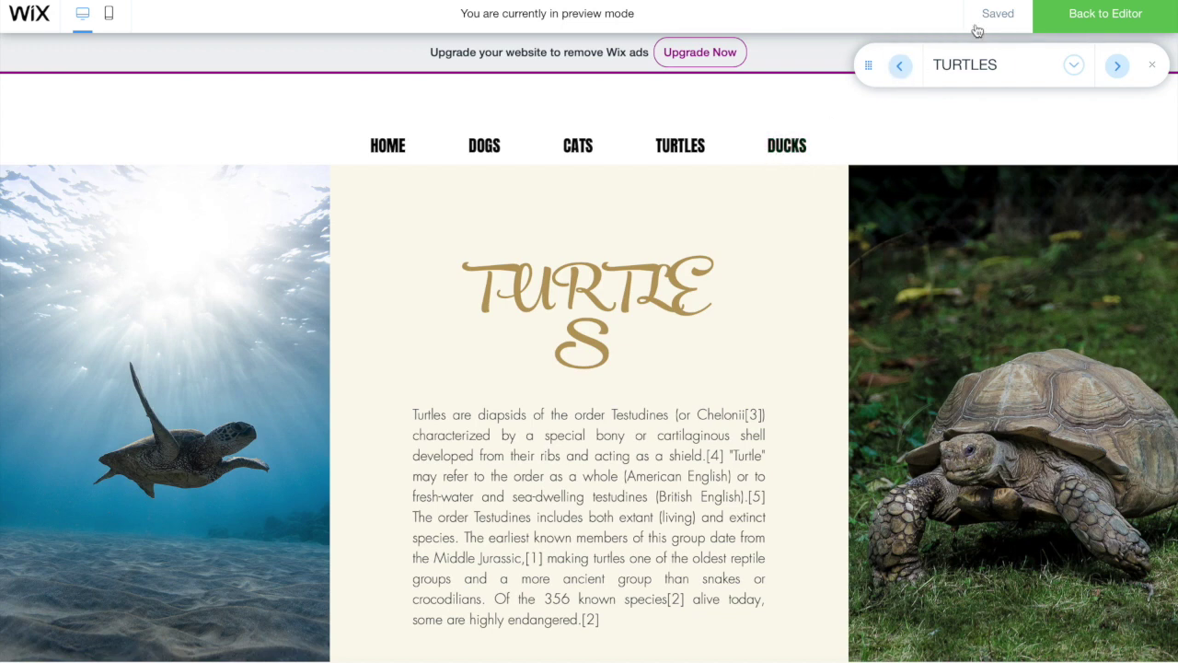
click(1074, 19)
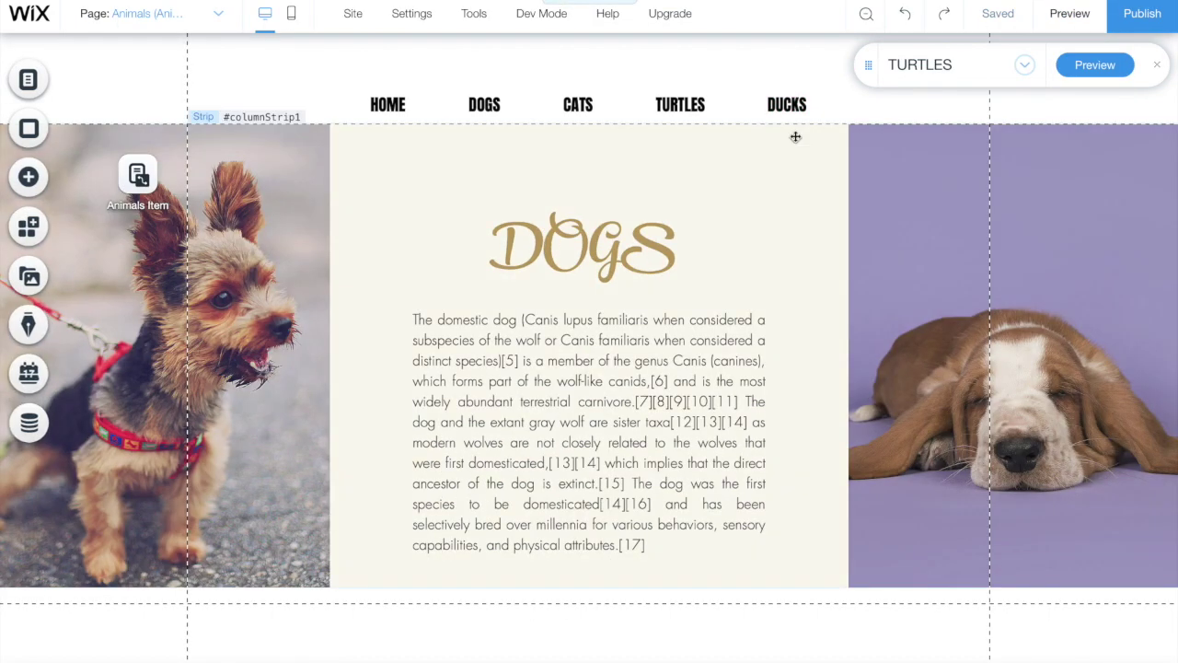
Widen the title text box on both sides to match the paragraph's width and check the TURTLES item in preview
click(545, 263)
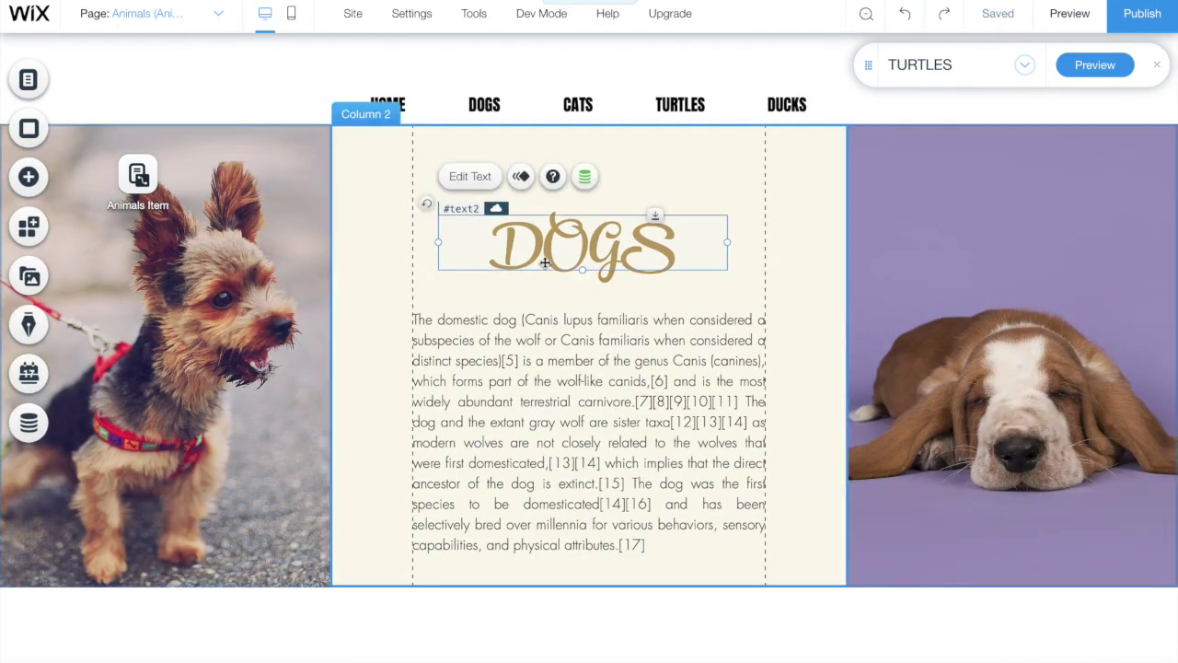
drag(441, 246, 411, 239)
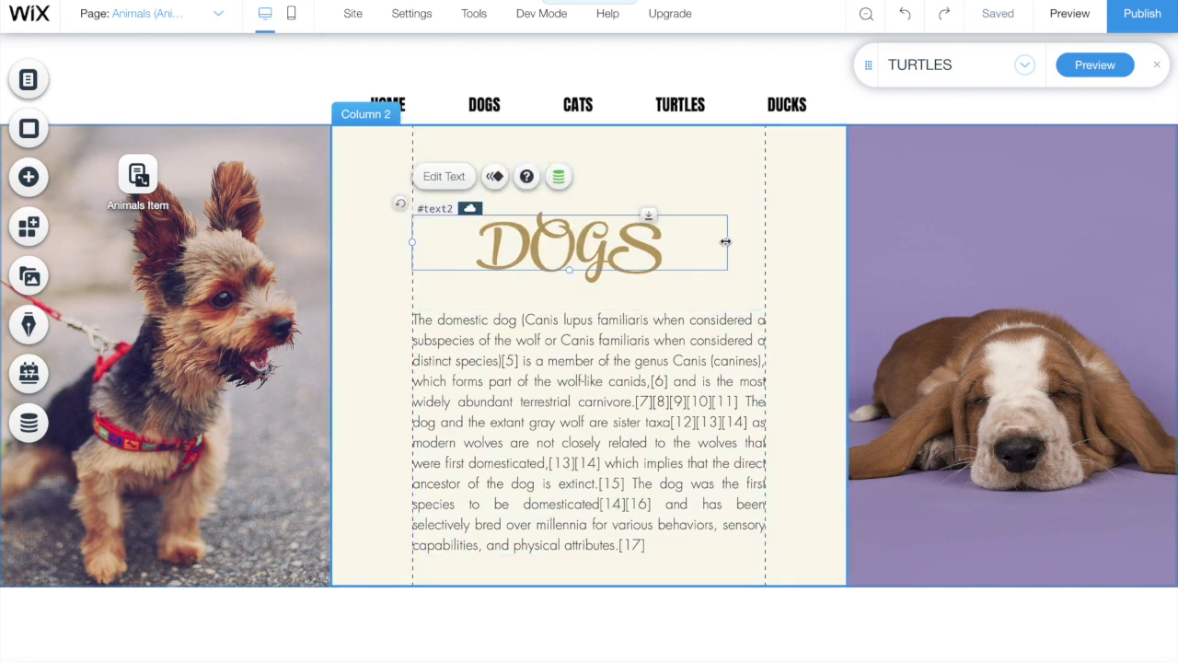
drag(739, 241, 764, 241)
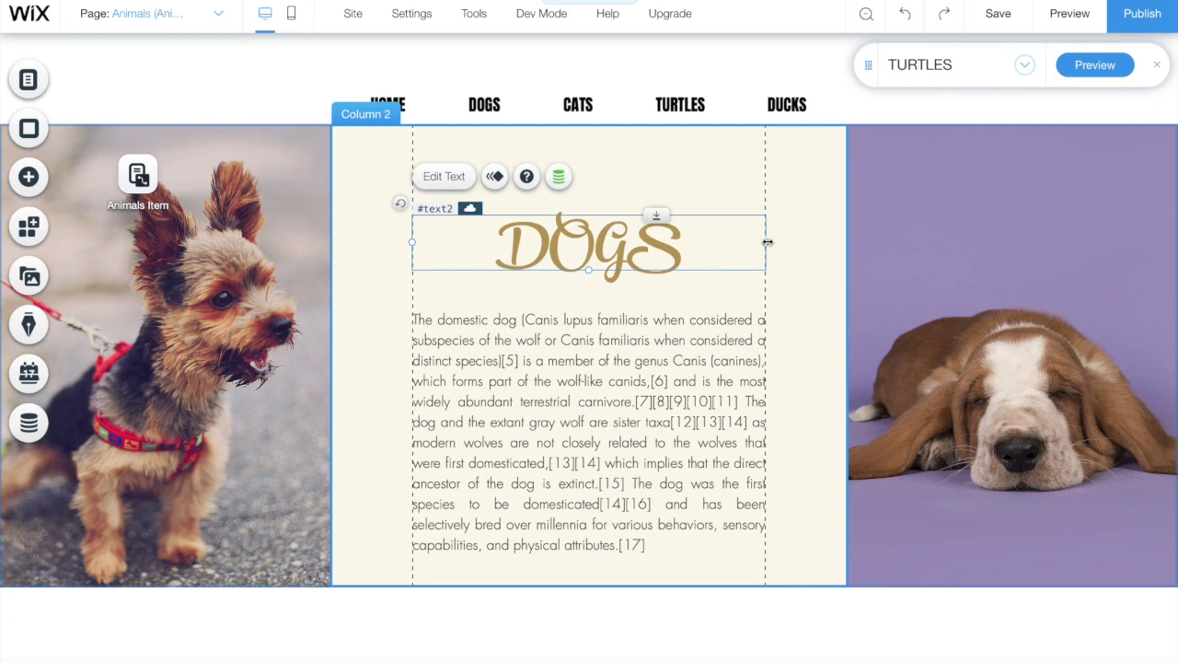
click(1085, 15)
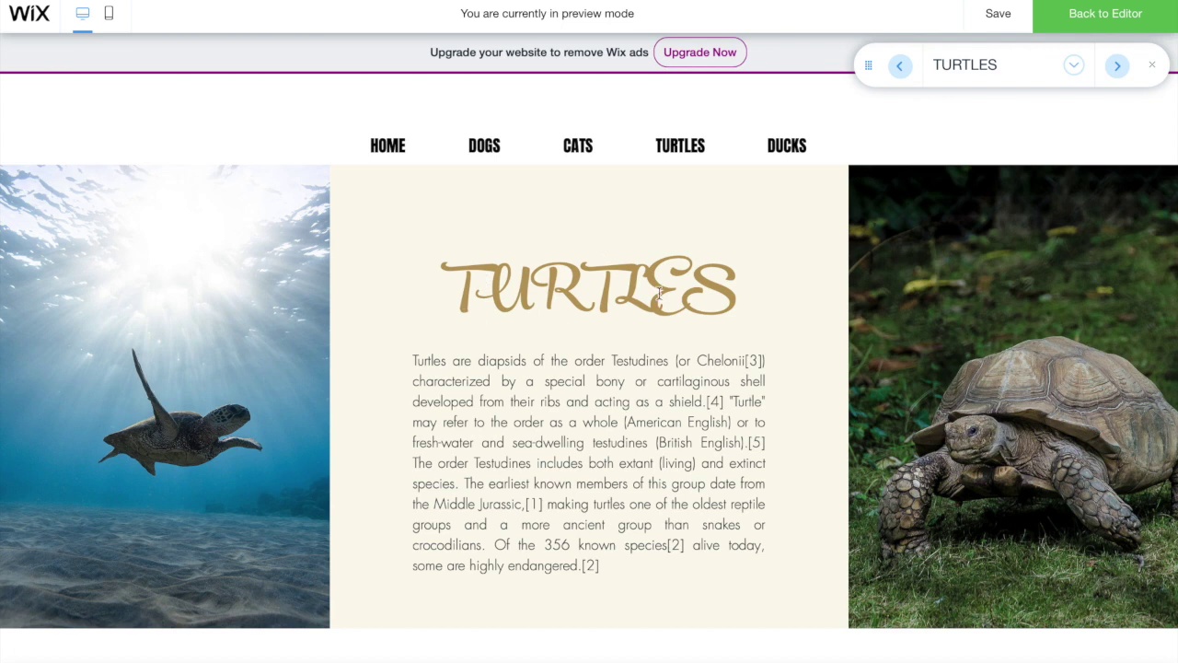
click(1089, 16)
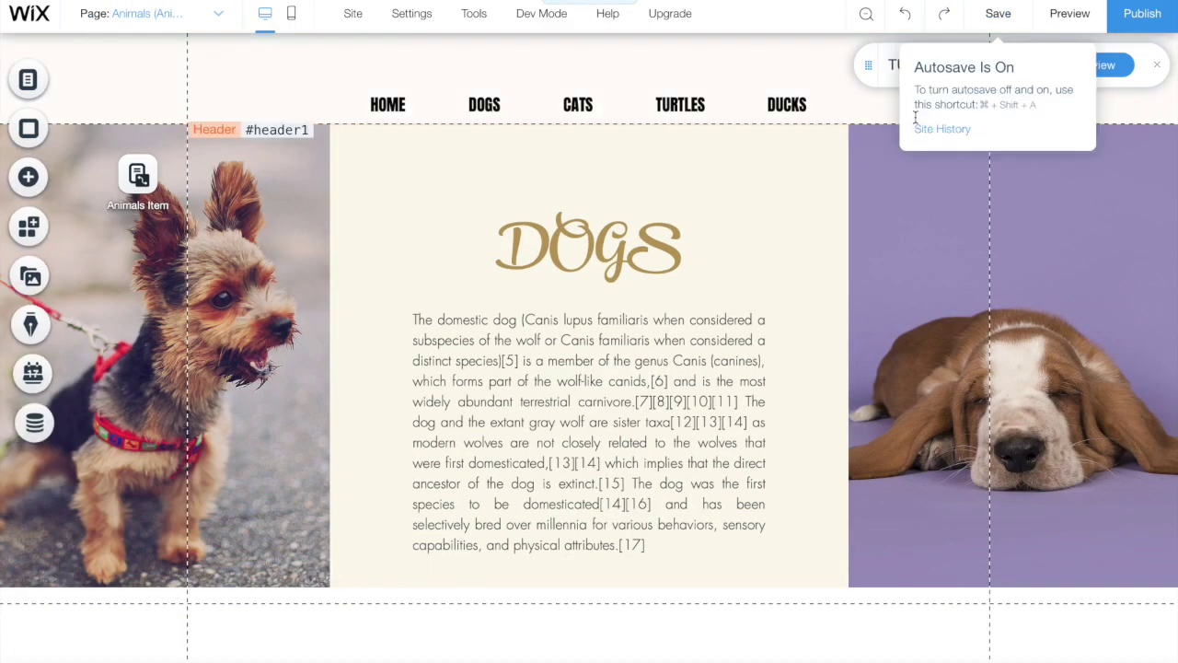
Publish the site and browse the live version's home, DOGS and CATS pages
click(1157, 15)
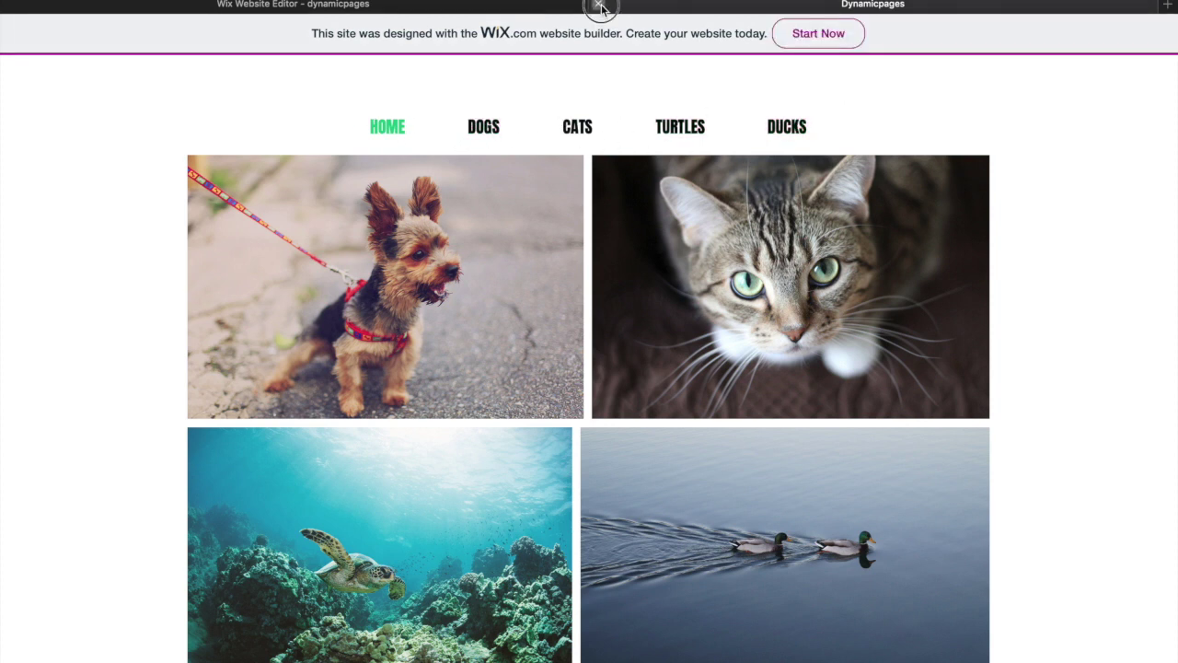
scroll(1018, 250, down, 1)
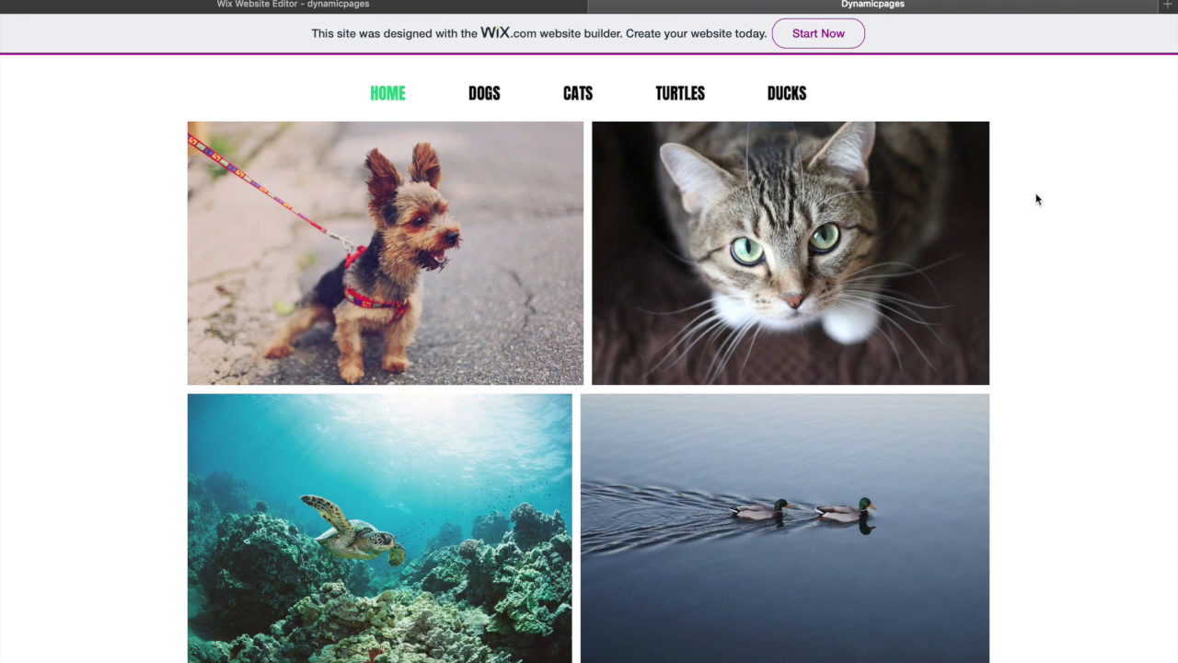
click(409, 101)
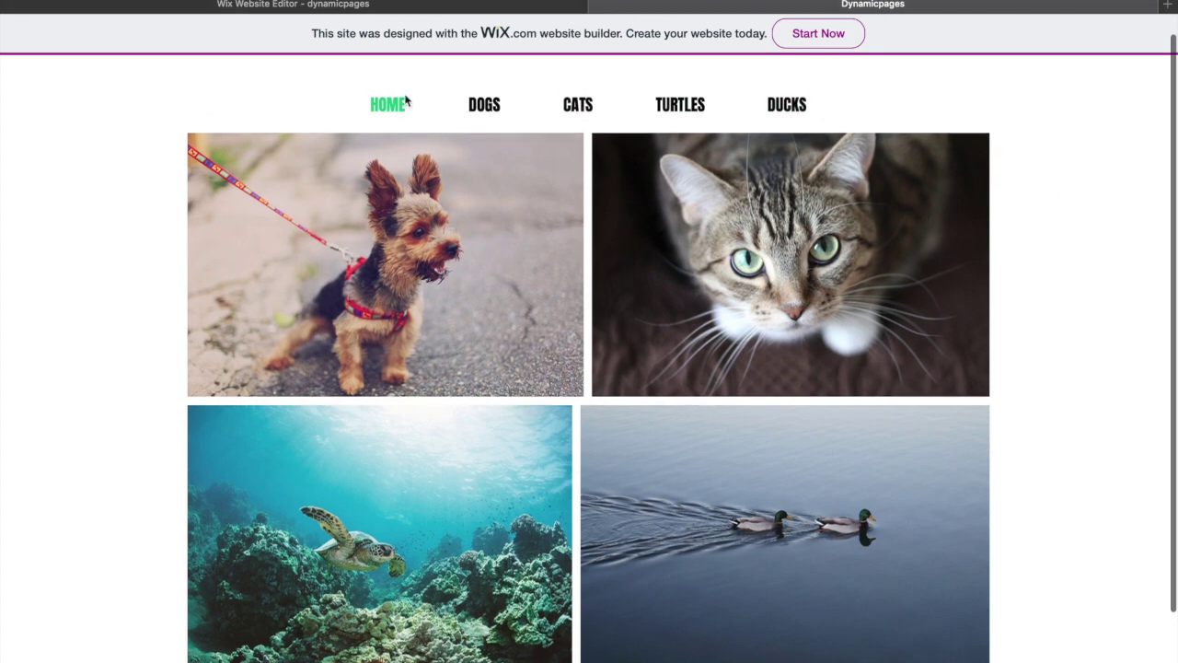
click(495, 129)
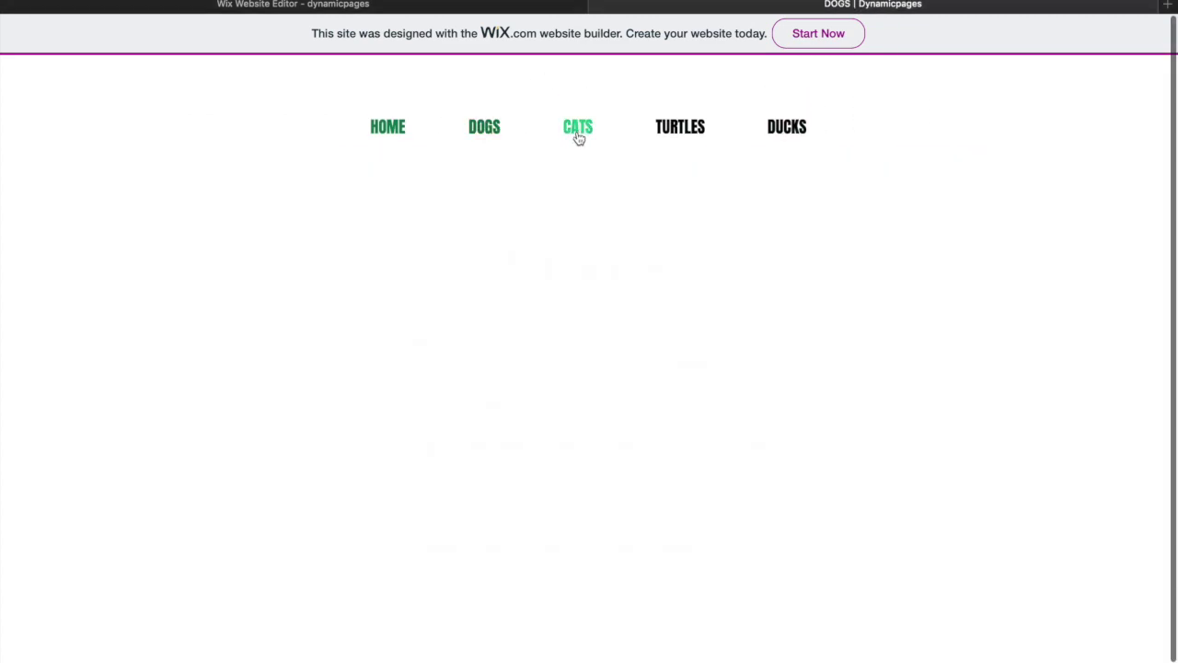
click(578, 128)
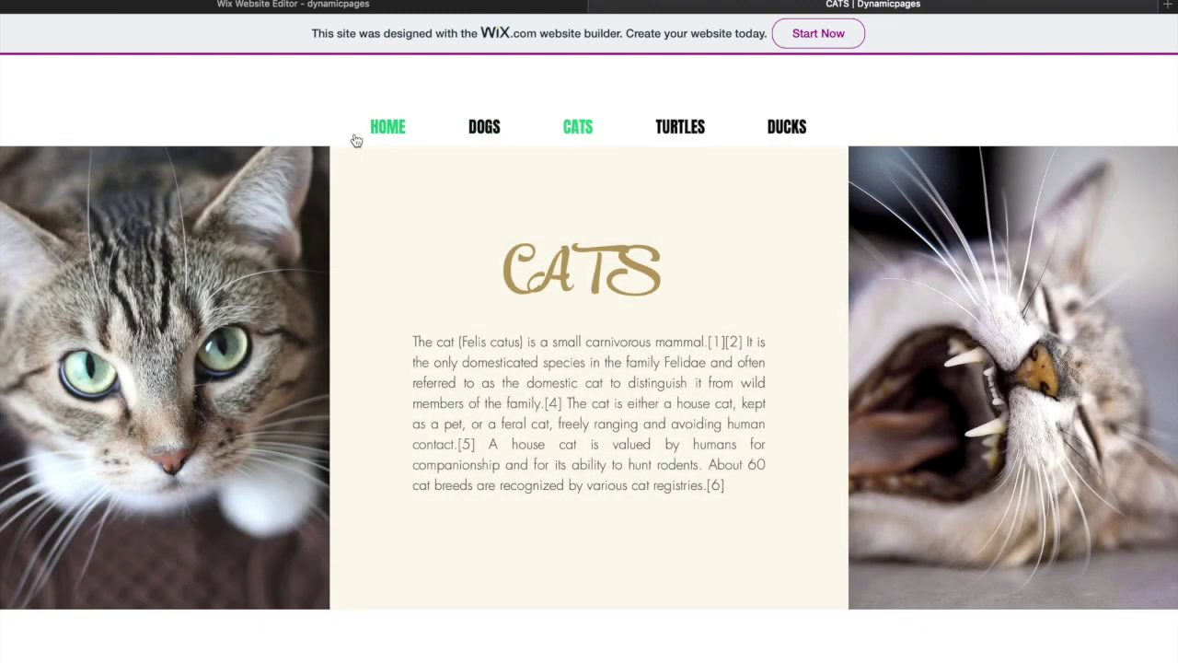
Open the dog image from the live home page's gallery, close it, and return to the editor, dismissing the publish confirmation
click(386, 126)
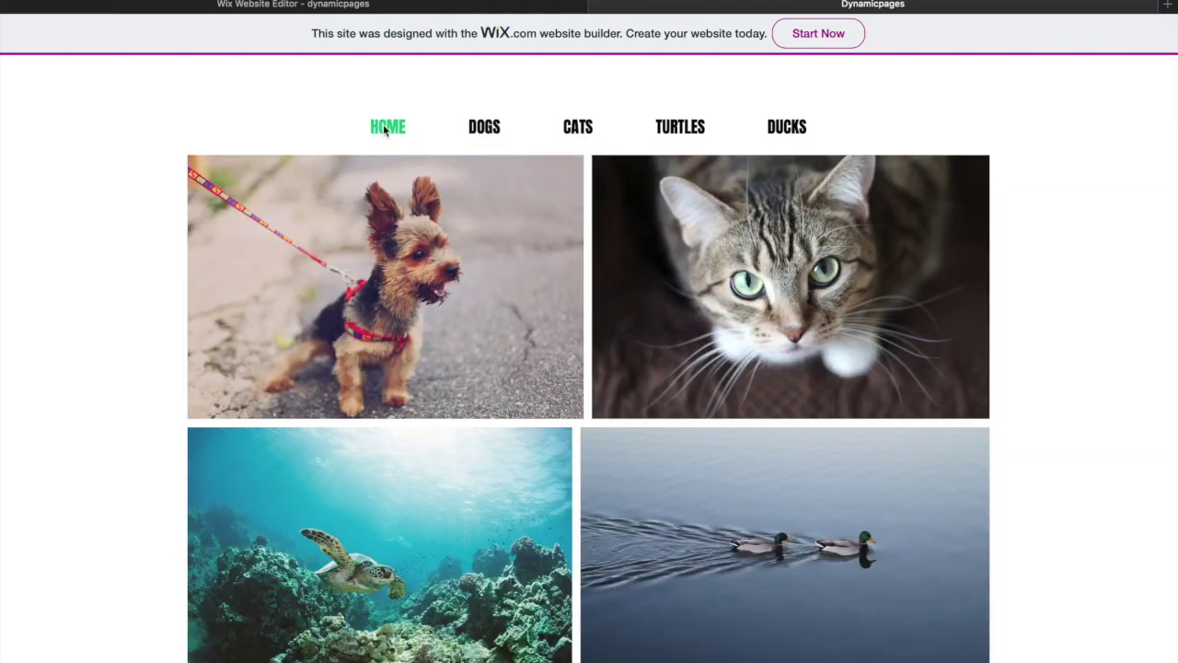
click(427, 276)
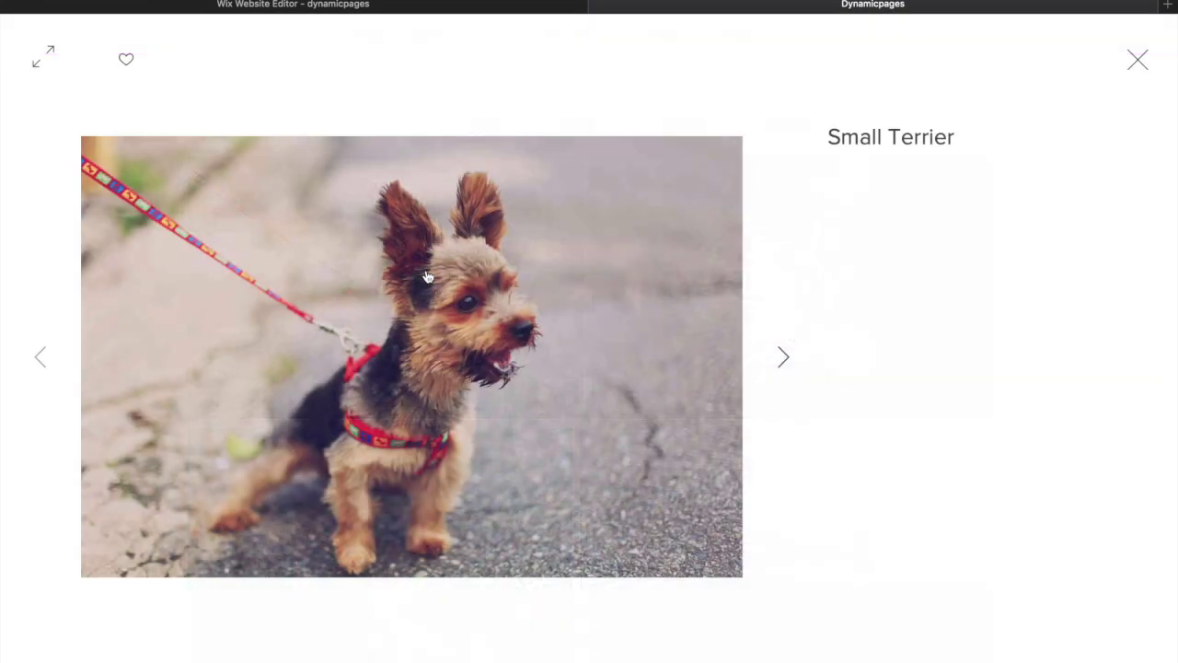
click(1135, 73)
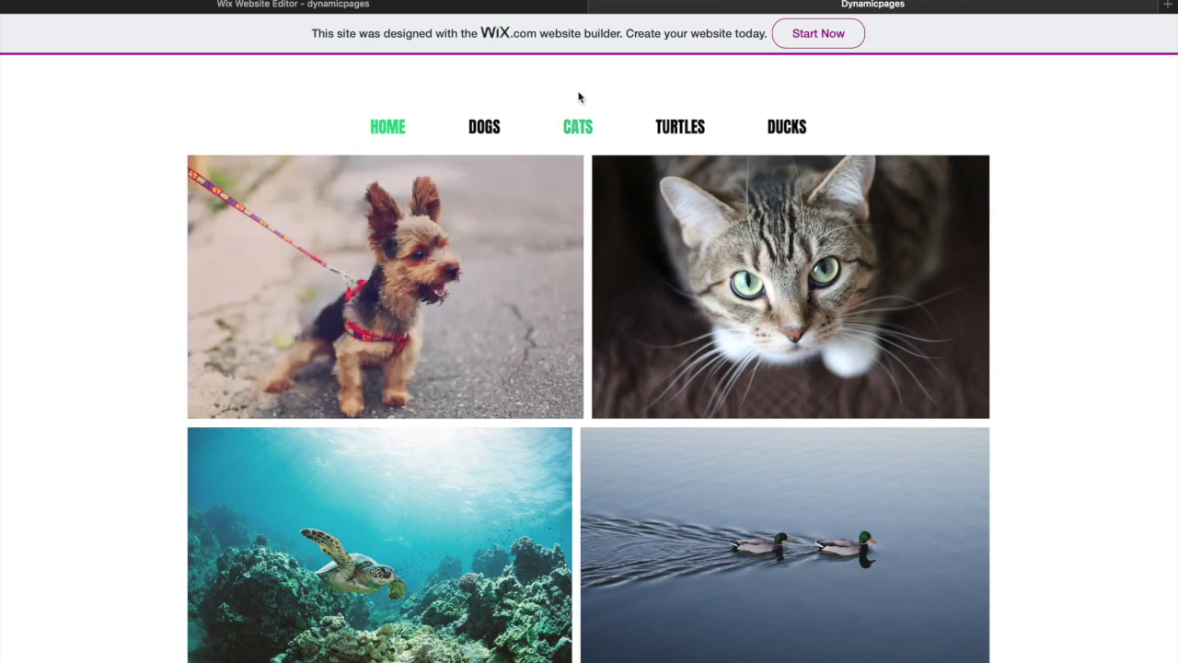
click(588, 5)
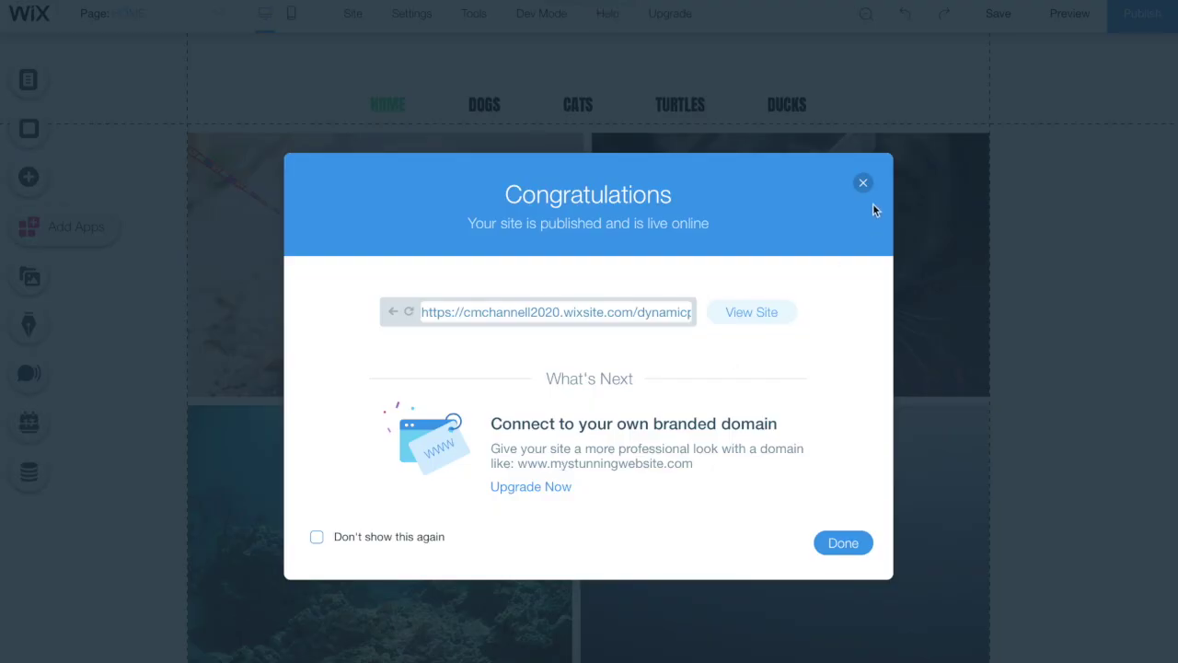
click(864, 184)
In the home gallery's media organizer, link the dog image to the DOGS item of the Animals (Animal Name) dynamic page
click(386, 168)
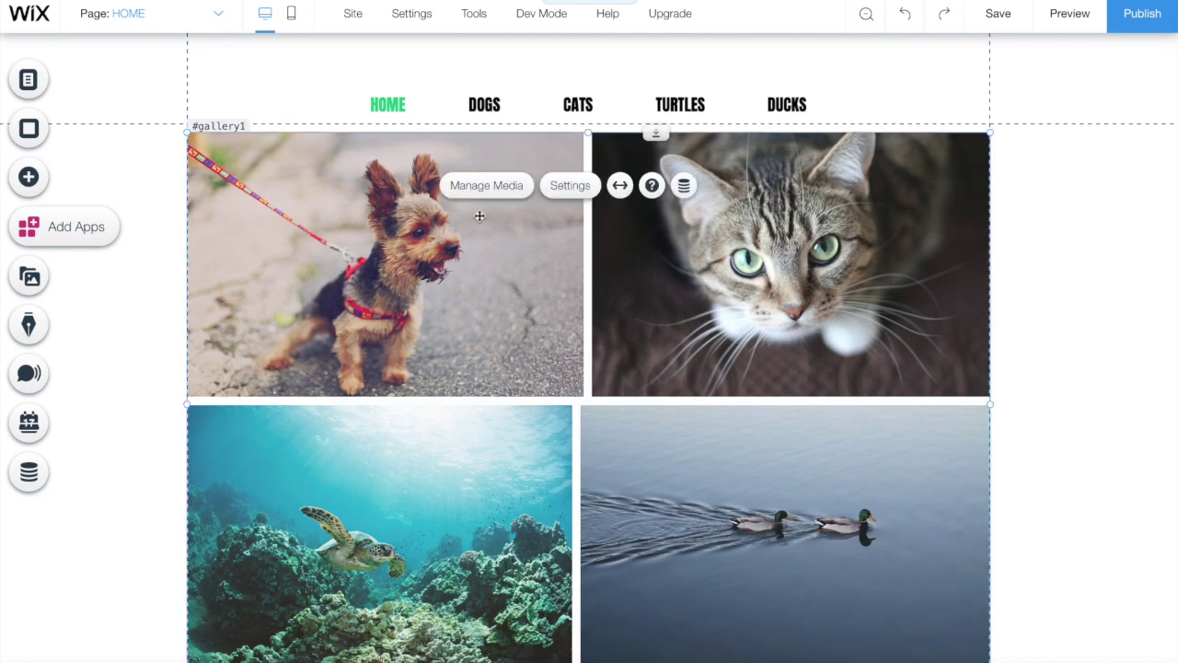
click(498, 187)
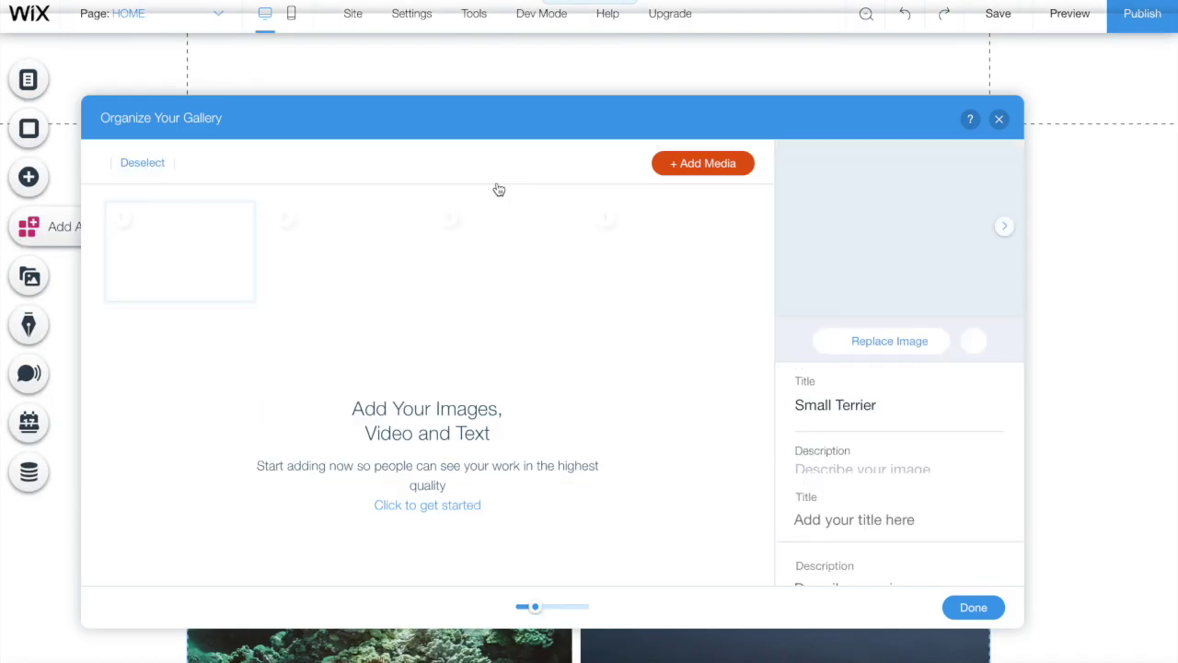
click(196, 240)
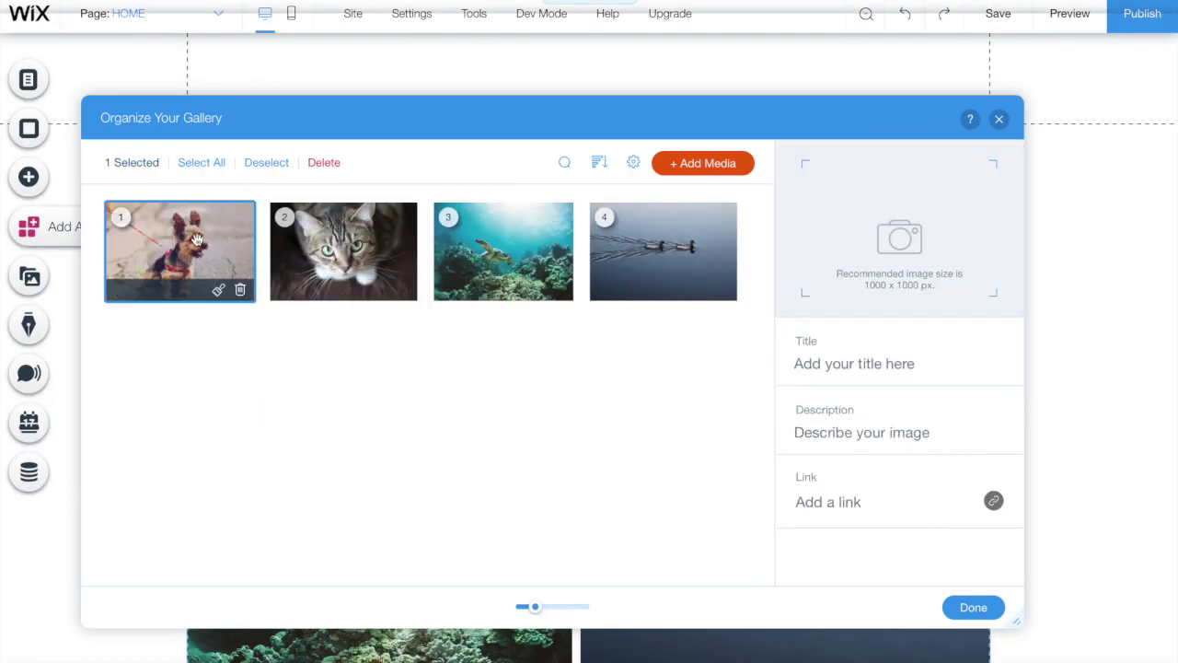
click(196, 239)
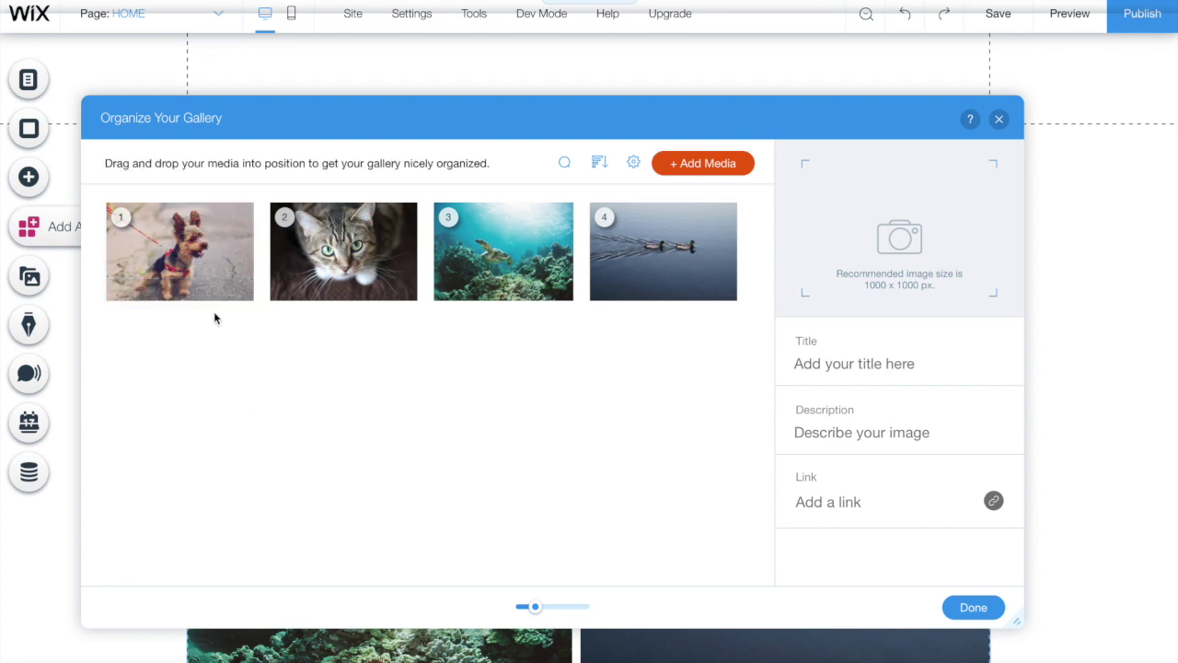
click(203, 264)
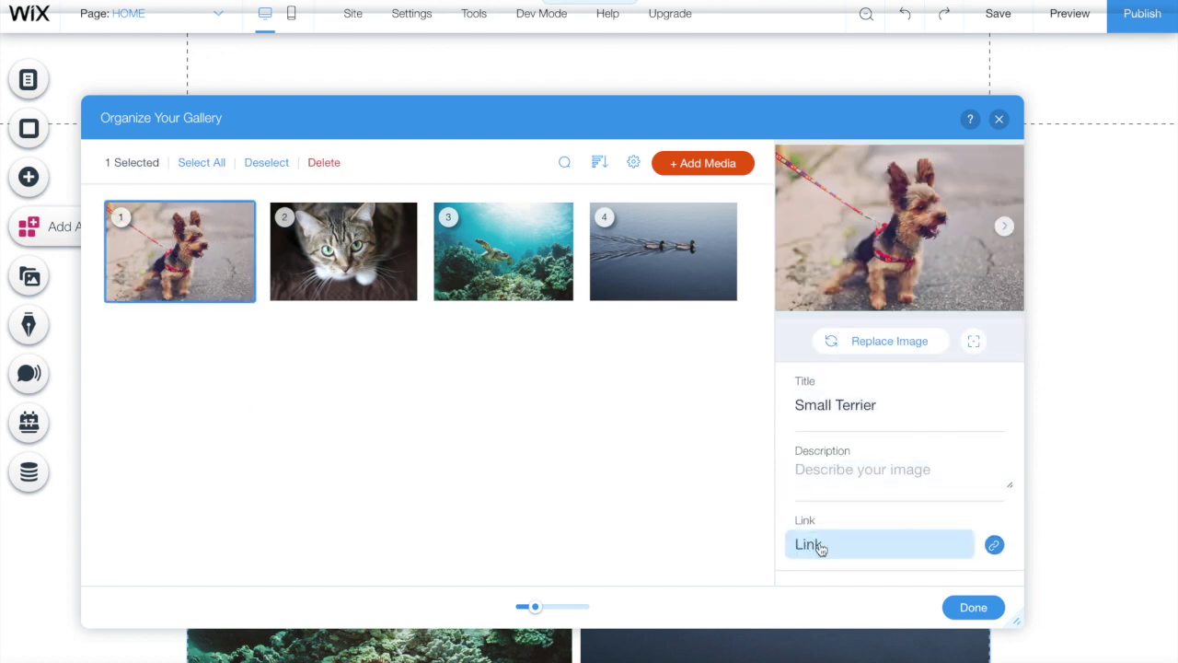
click(886, 556)
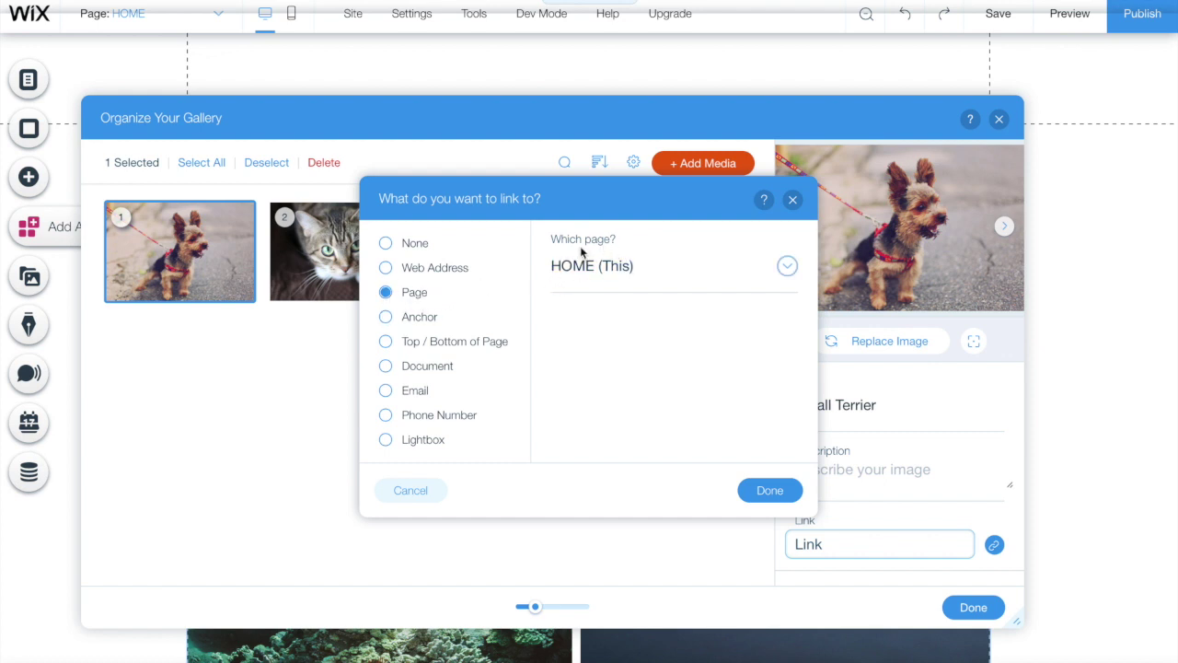
click(787, 267)
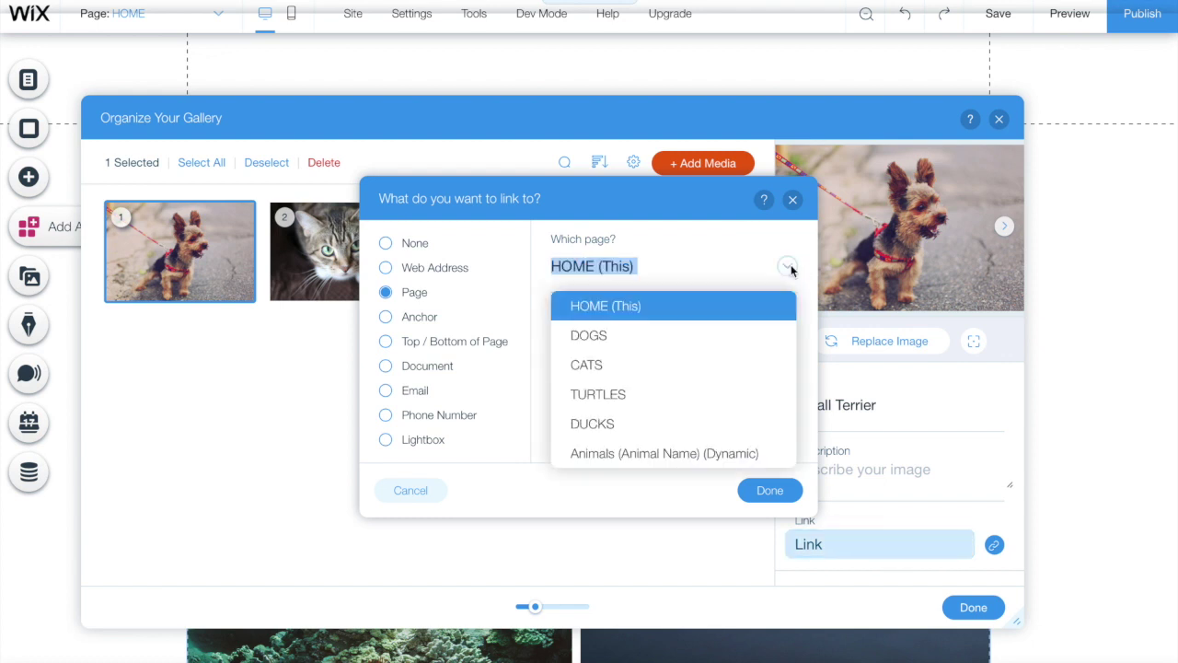
click(638, 460)
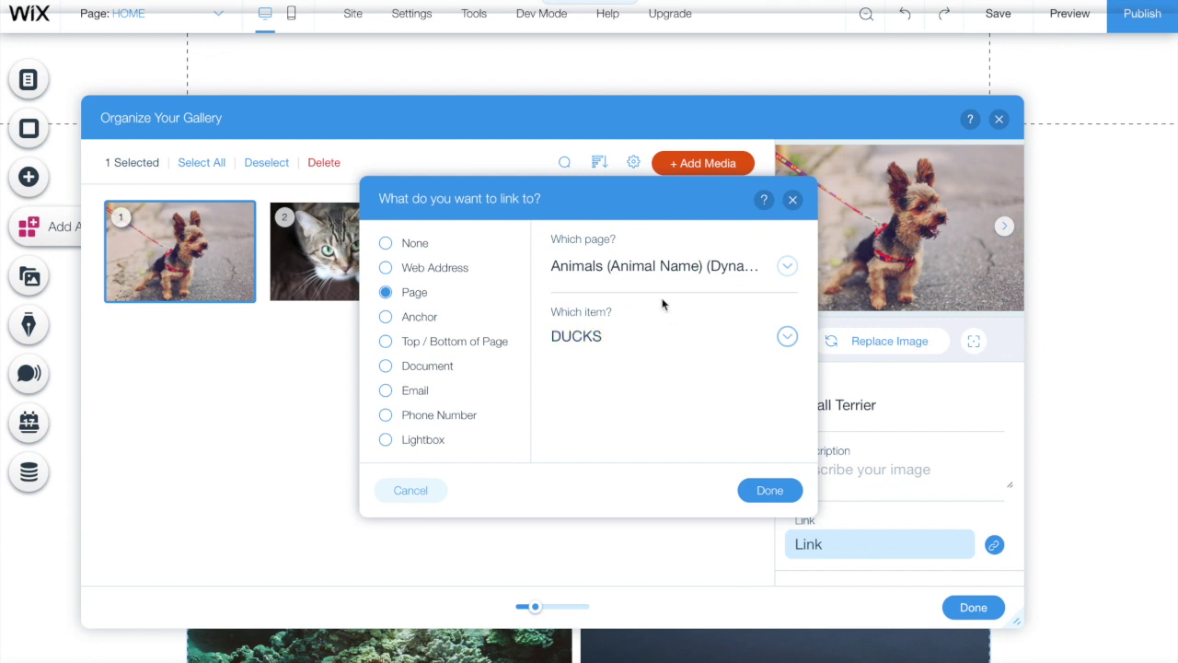
click(788, 337)
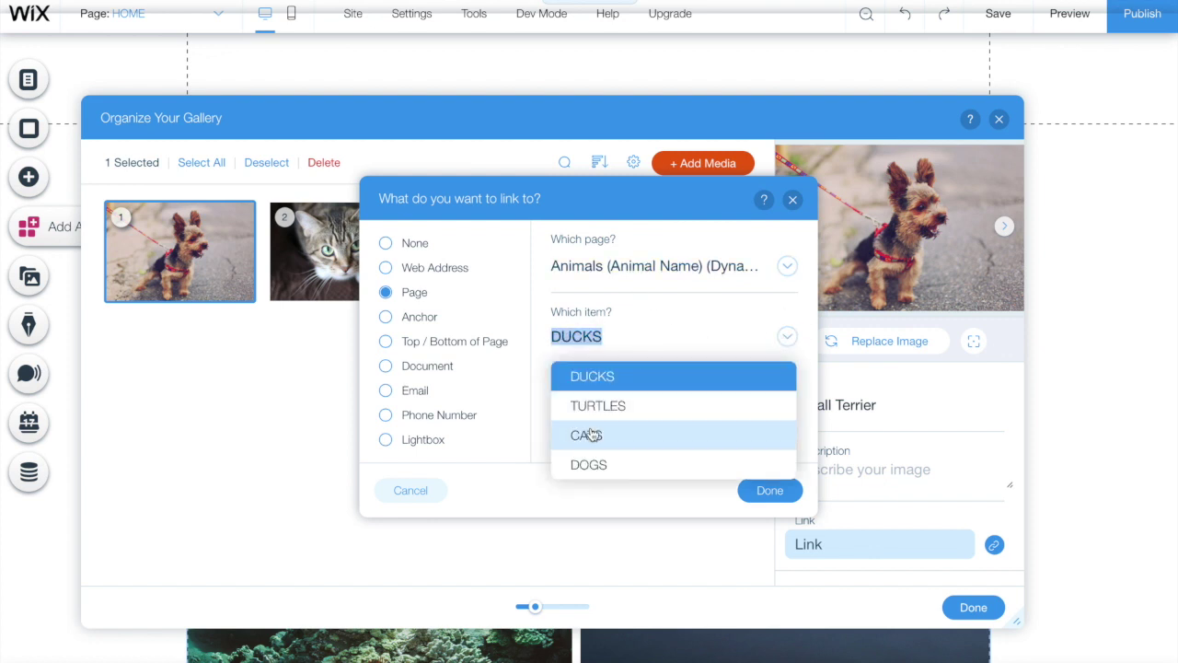
click(603, 466)
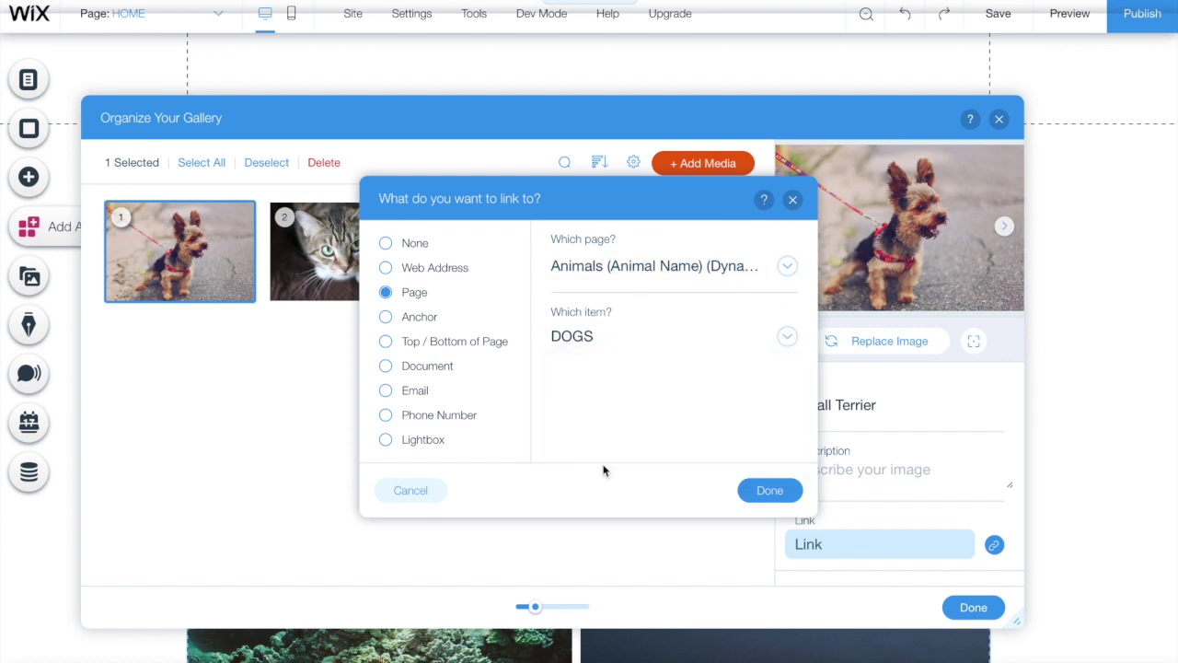
click(770, 491)
Retitle the gallery's dog image as DOGS and confirm the media changes
click(876, 405)
triple_click(871, 403)
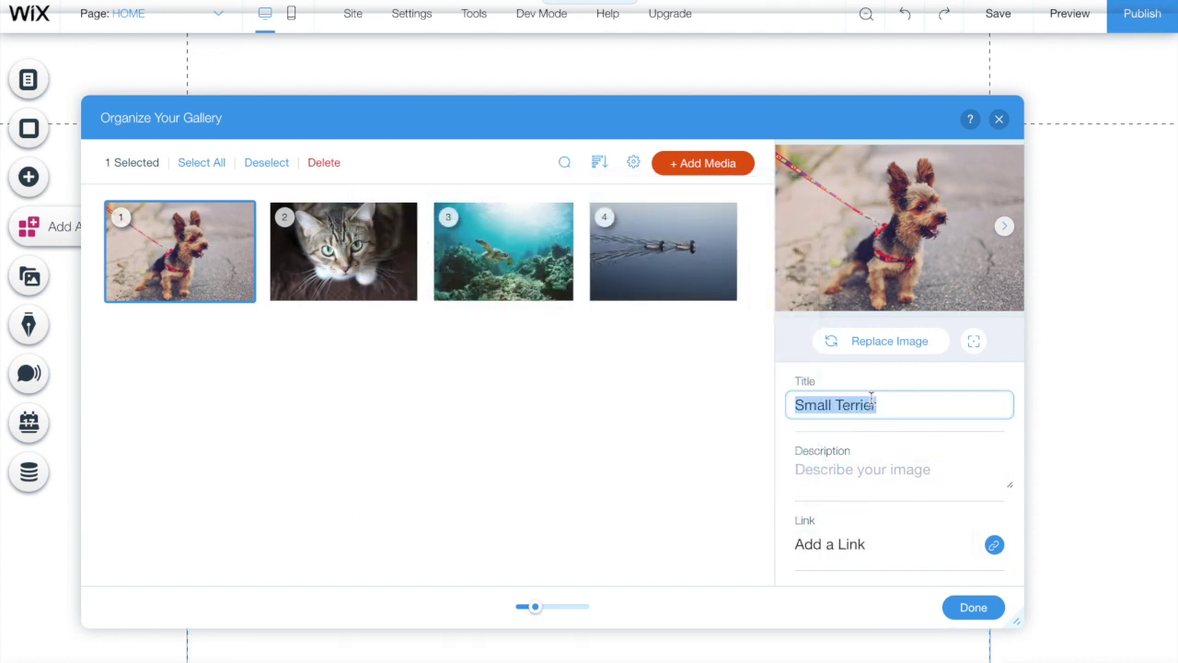
text(Do)
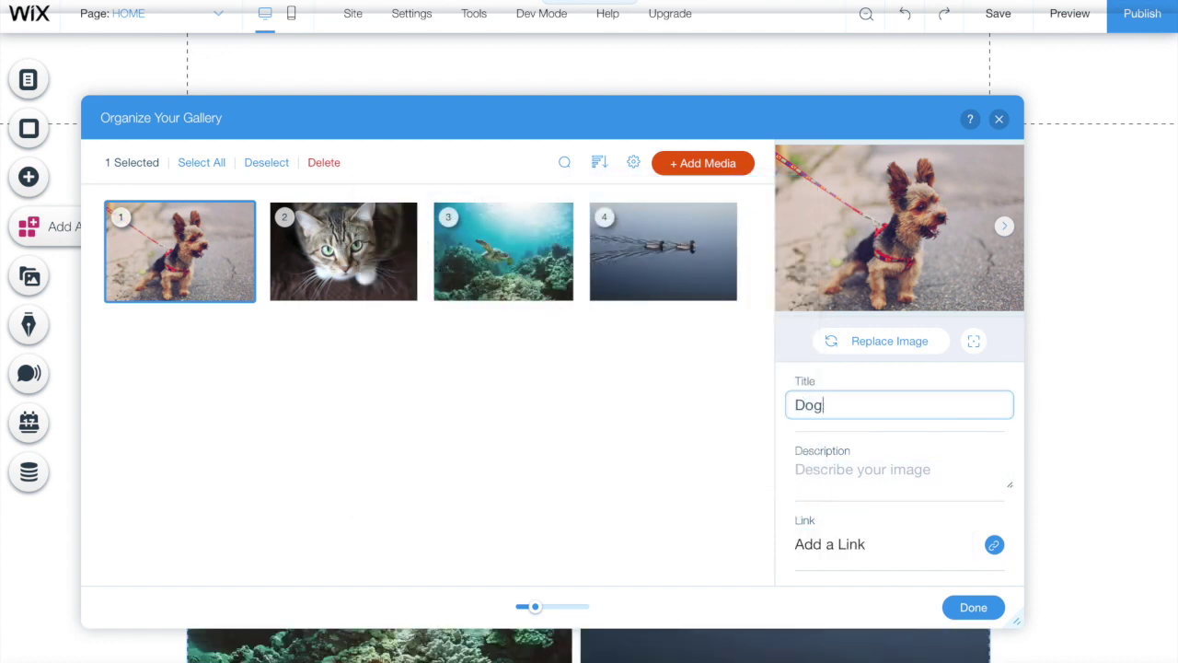
text(g)
key(BackSpace)
key(BackSpace)
key(BackSpace)
text(DOGS)
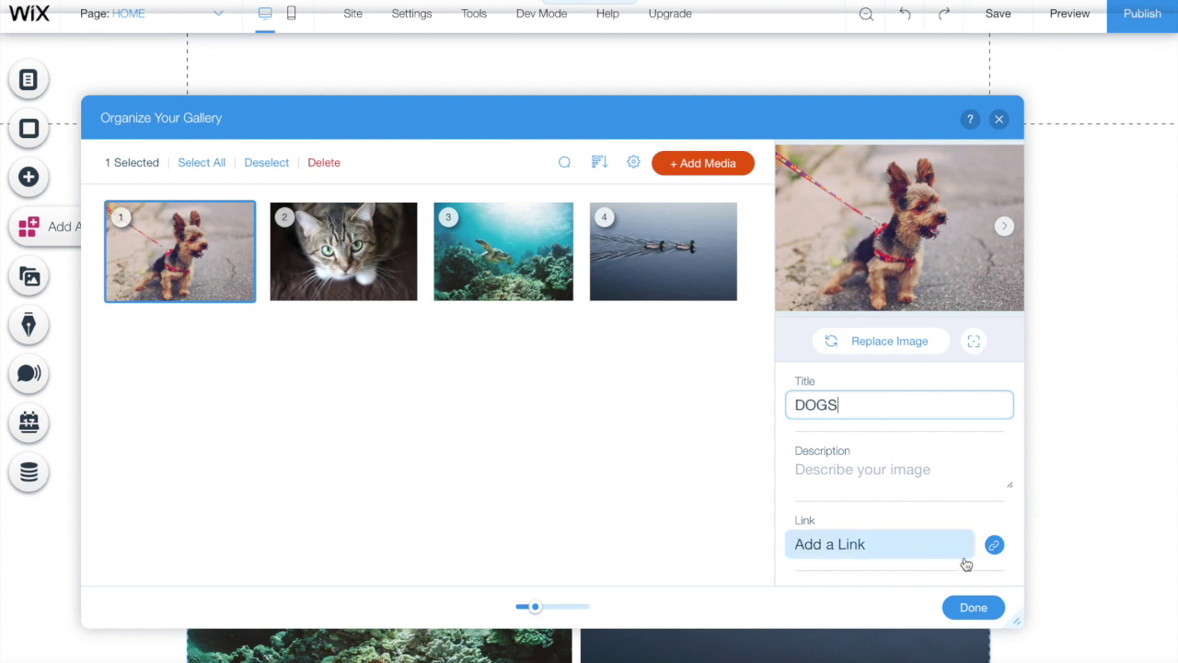
click(978, 610)
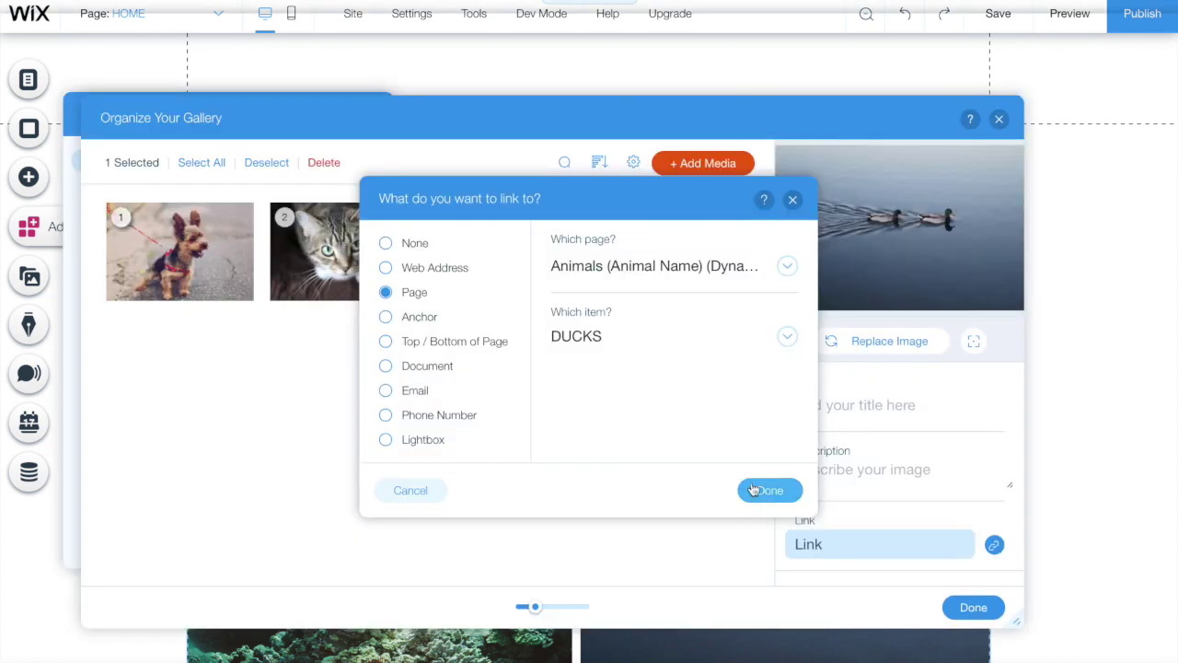
Confirm the ducks image's link to the DUCKS item of the Animals (Animal Name) dynamic page and close the gallery's media and settings windows
click(768, 491)
click(971, 610)
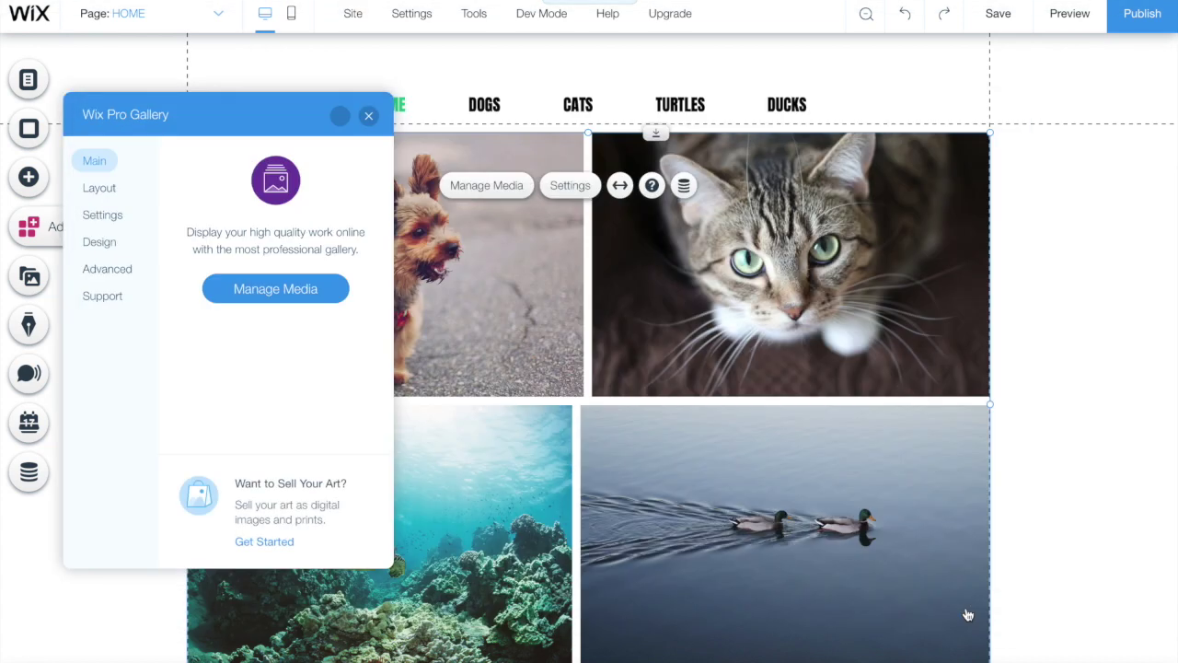
click(368, 115)
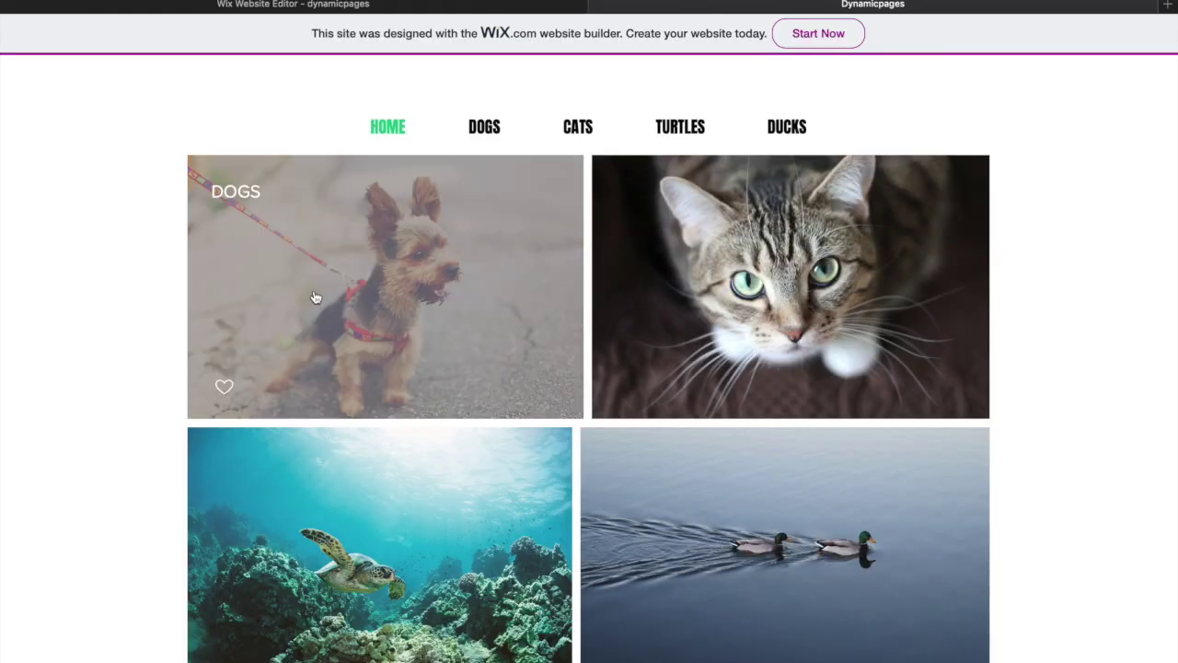
Open the dog image on the live home page, follow its link to the DOGS page, and return to the editor
click(345, 281)
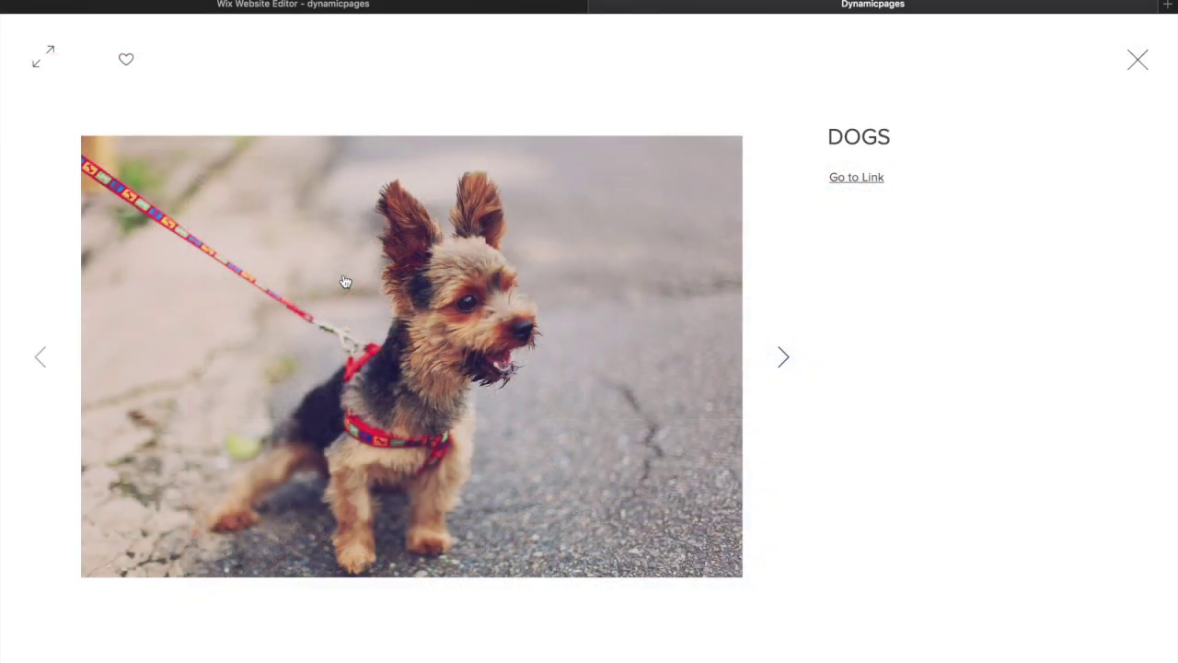
click(873, 184)
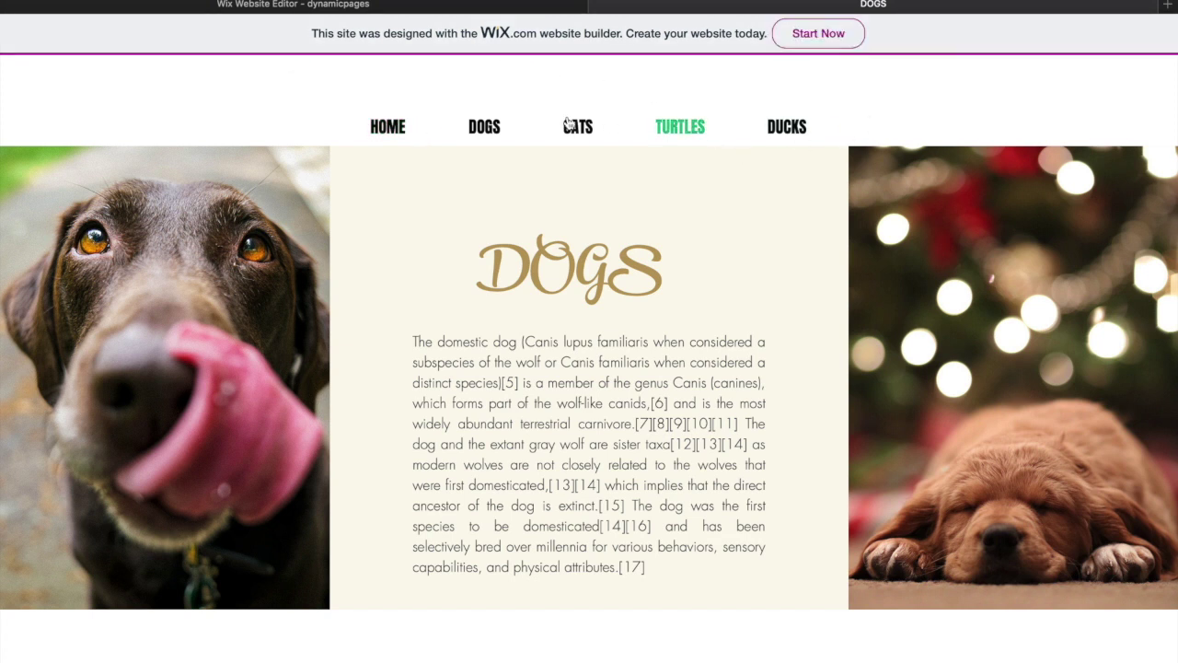
click(477, 7)
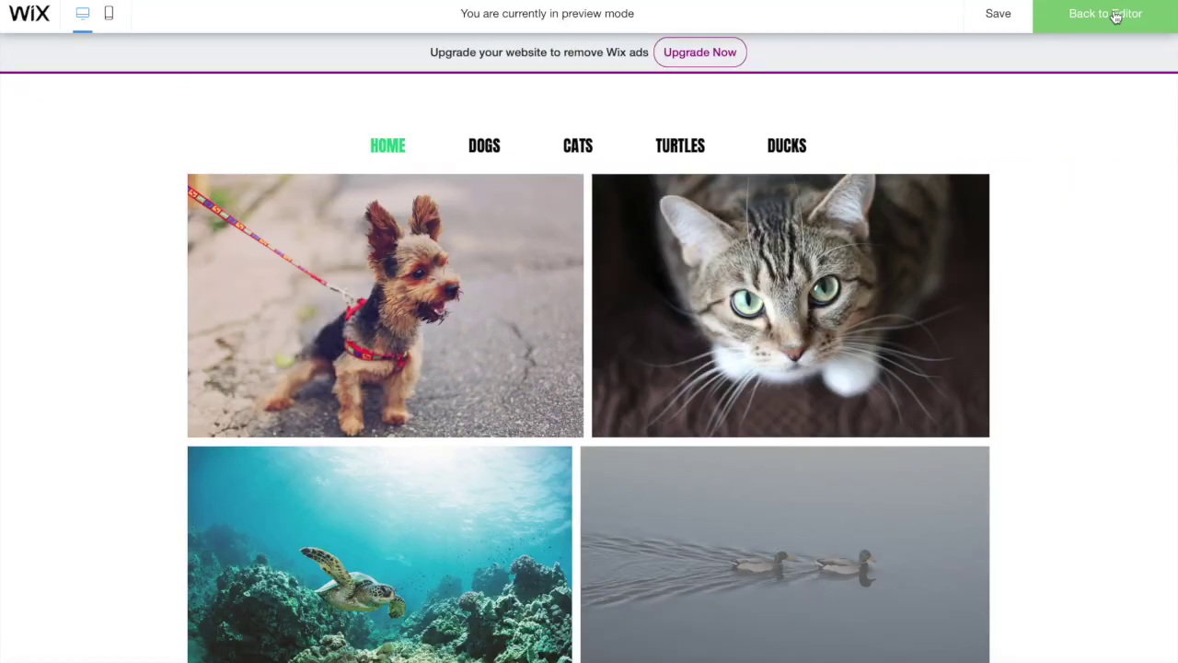
click(1115, 15)
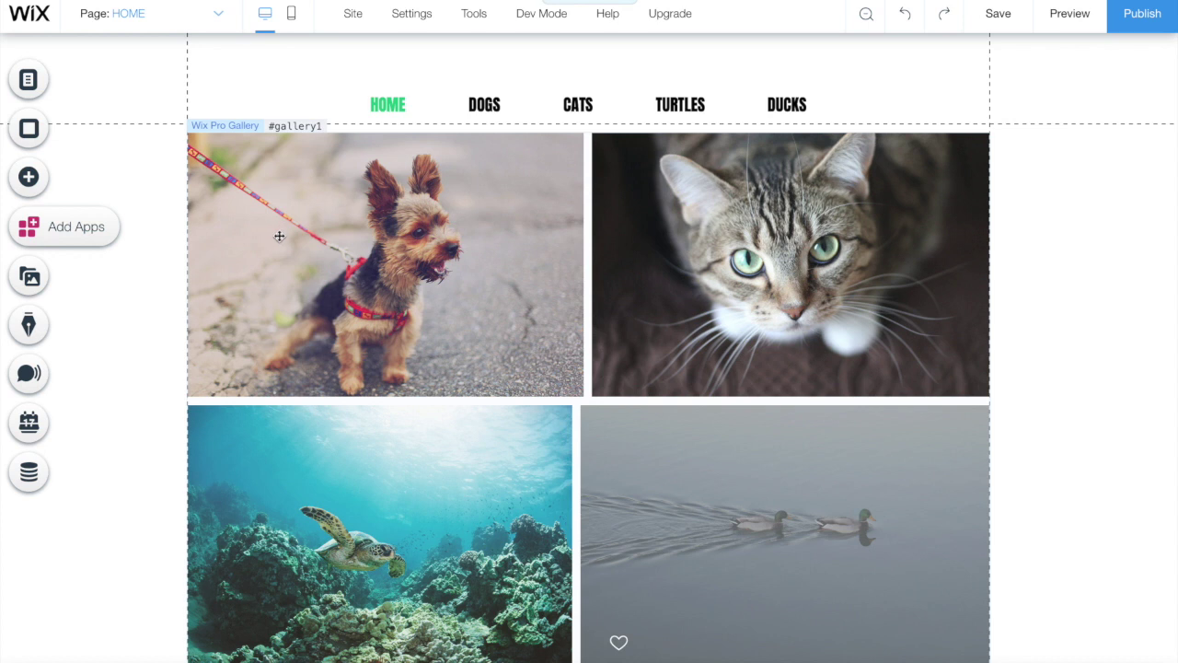
Set the home page gallery so that clicking an item makes "A link opens" happen, and close its settings
click(329, 213)
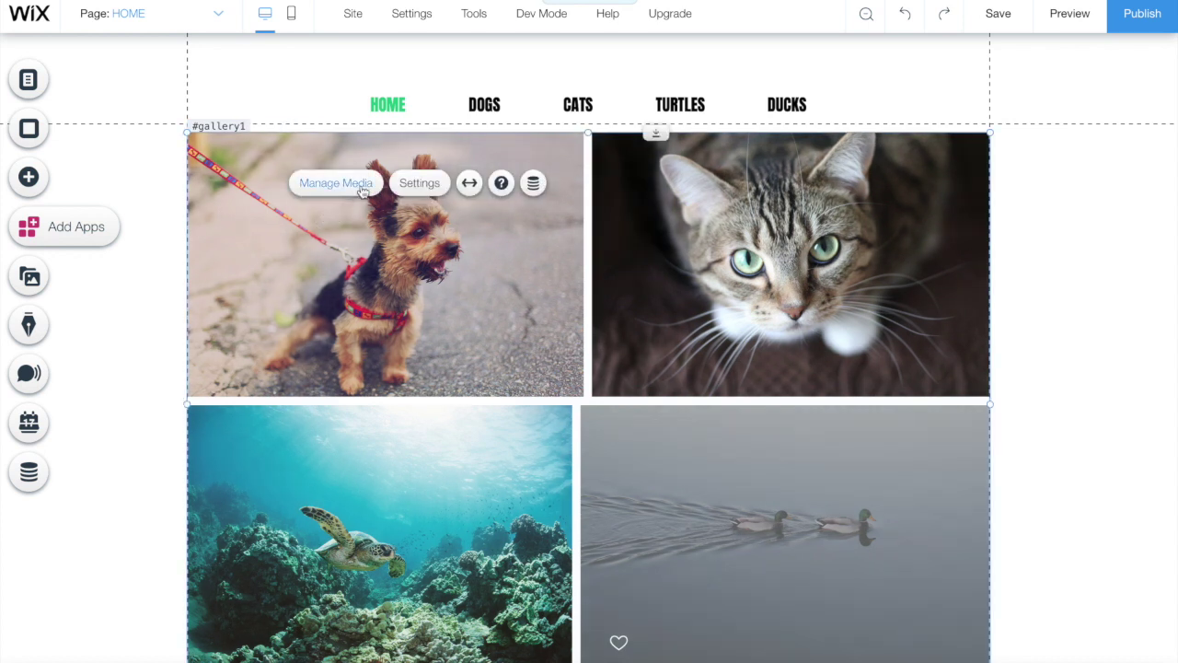
click(423, 183)
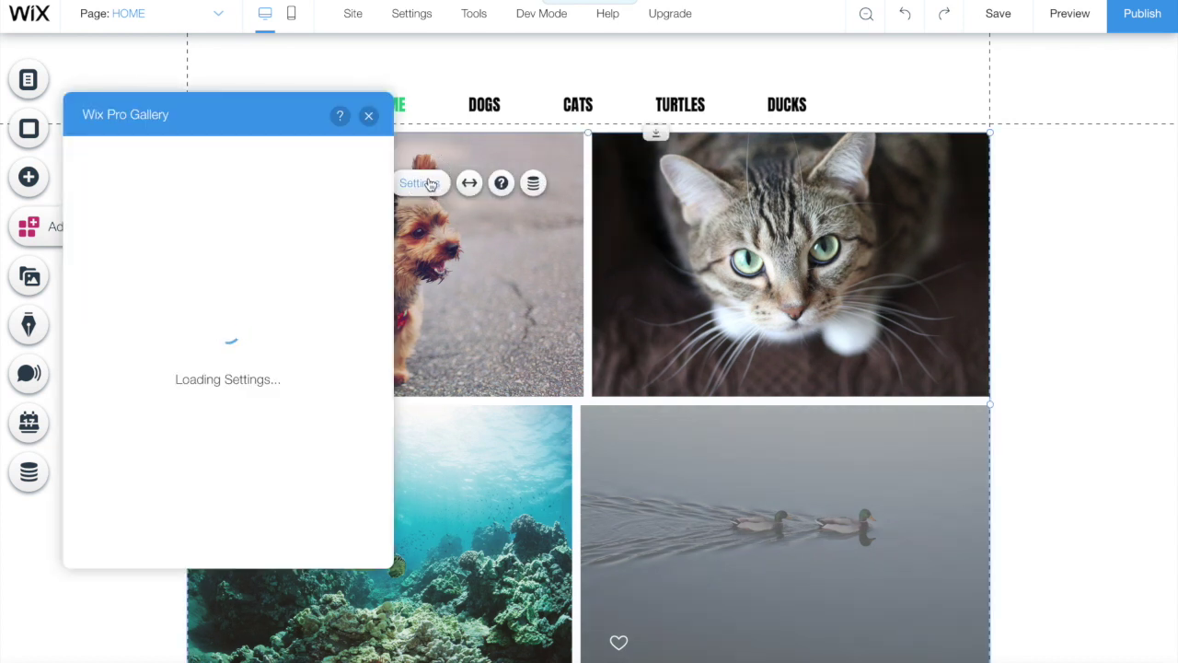
click(105, 215)
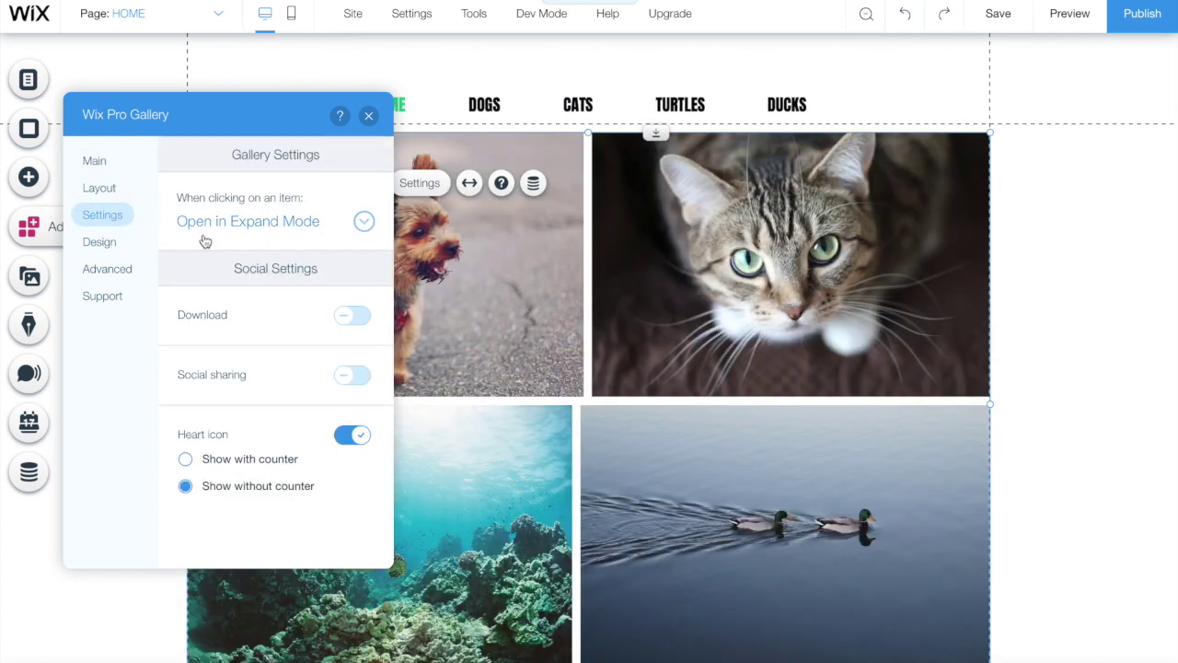
click(362, 222)
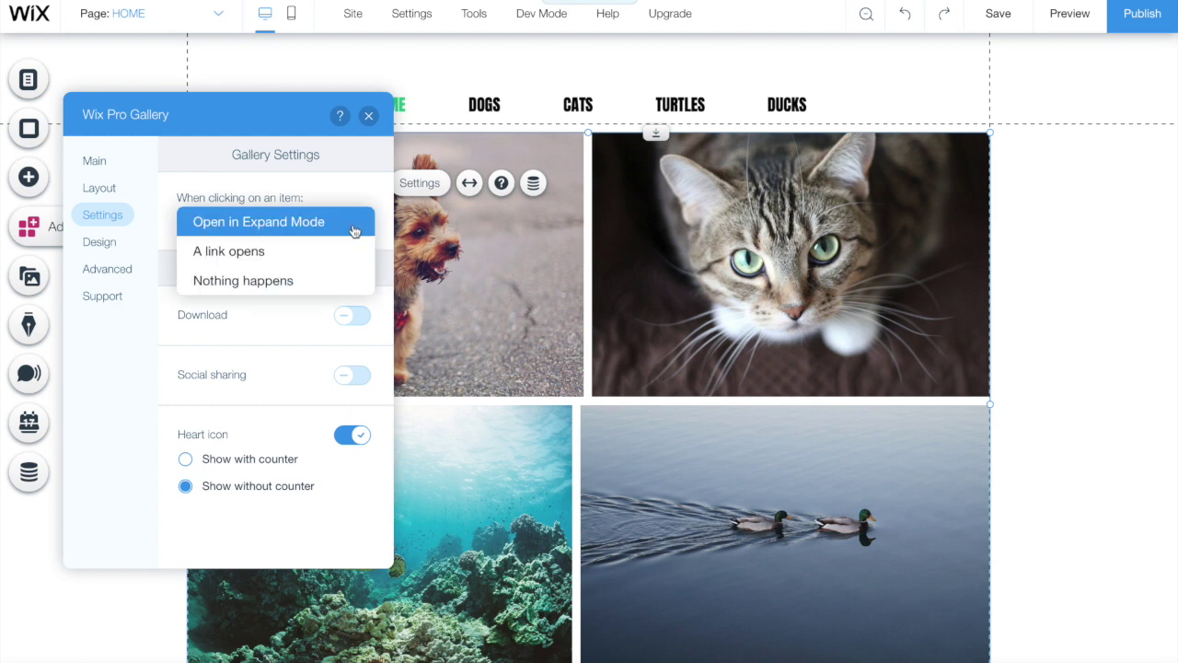
click(316, 257)
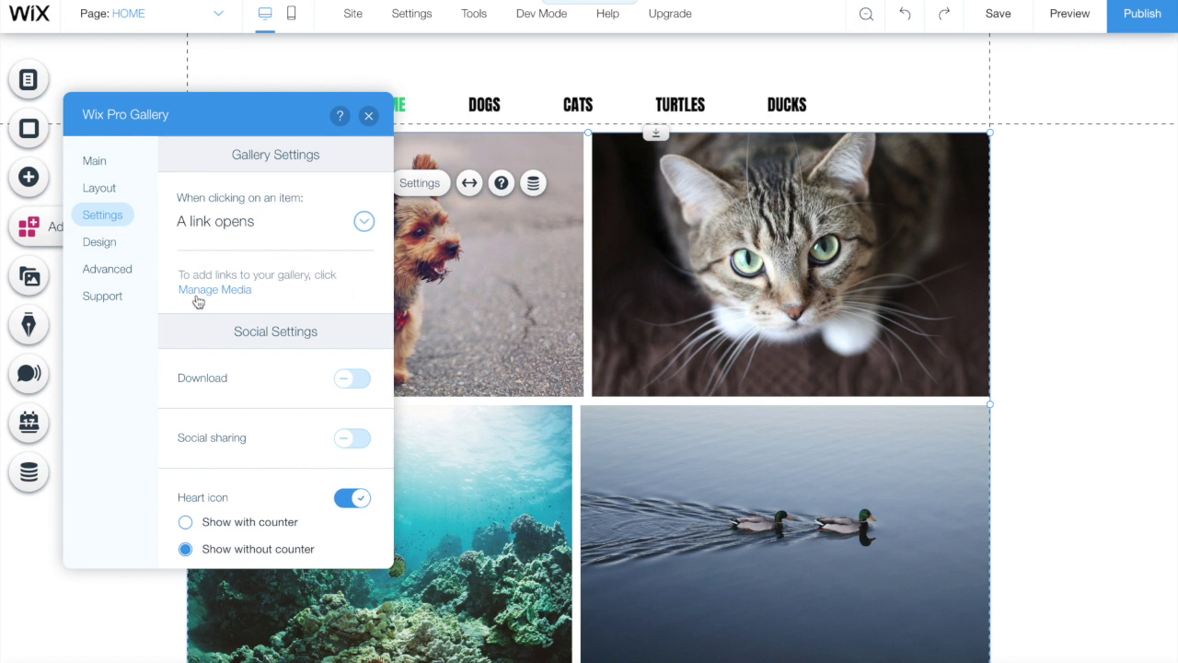
click(369, 116)
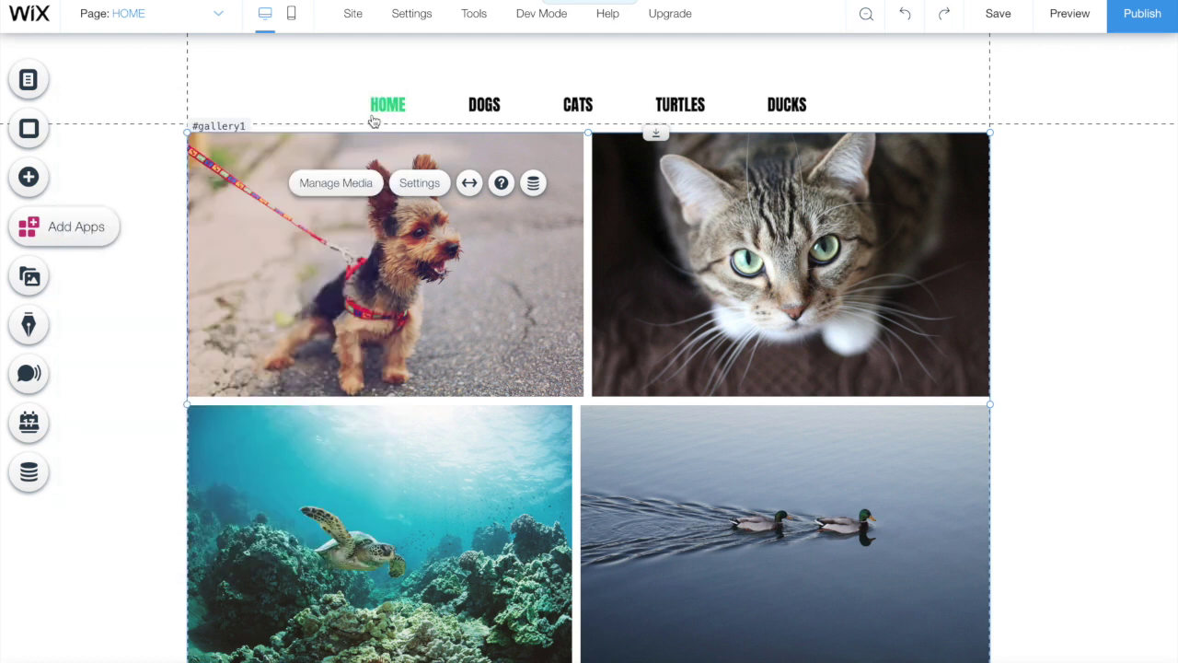
Publish the site and test the dog and cat gallery images on the live home page, returning home after each
click(1158, 16)
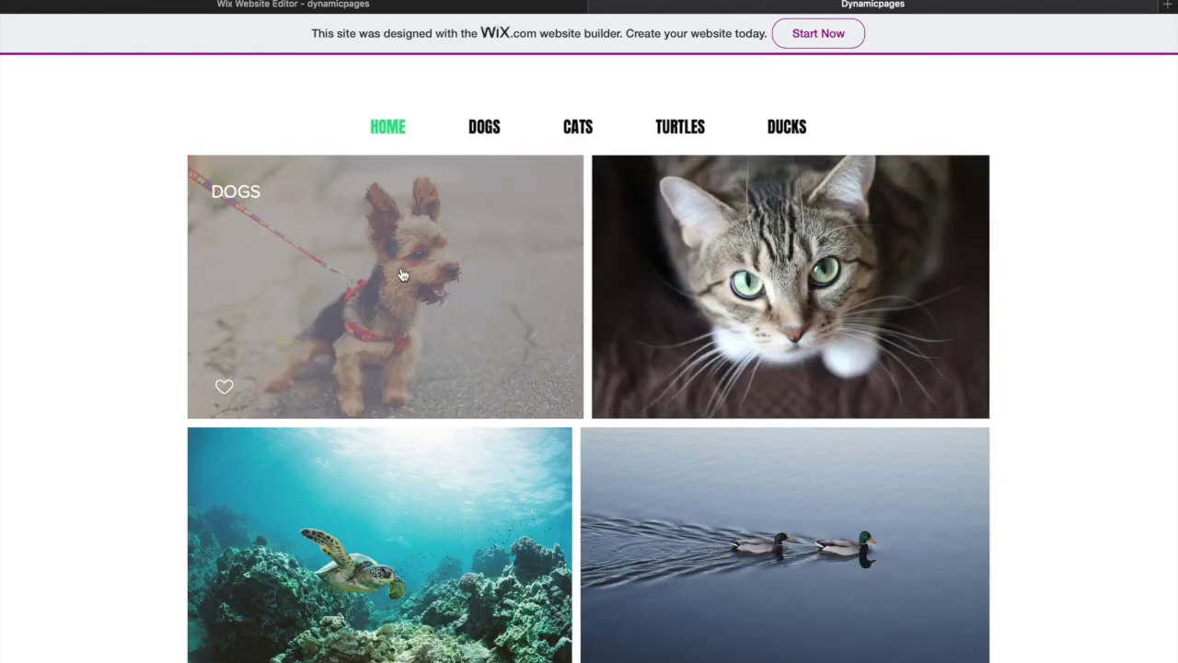
click(402, 275)
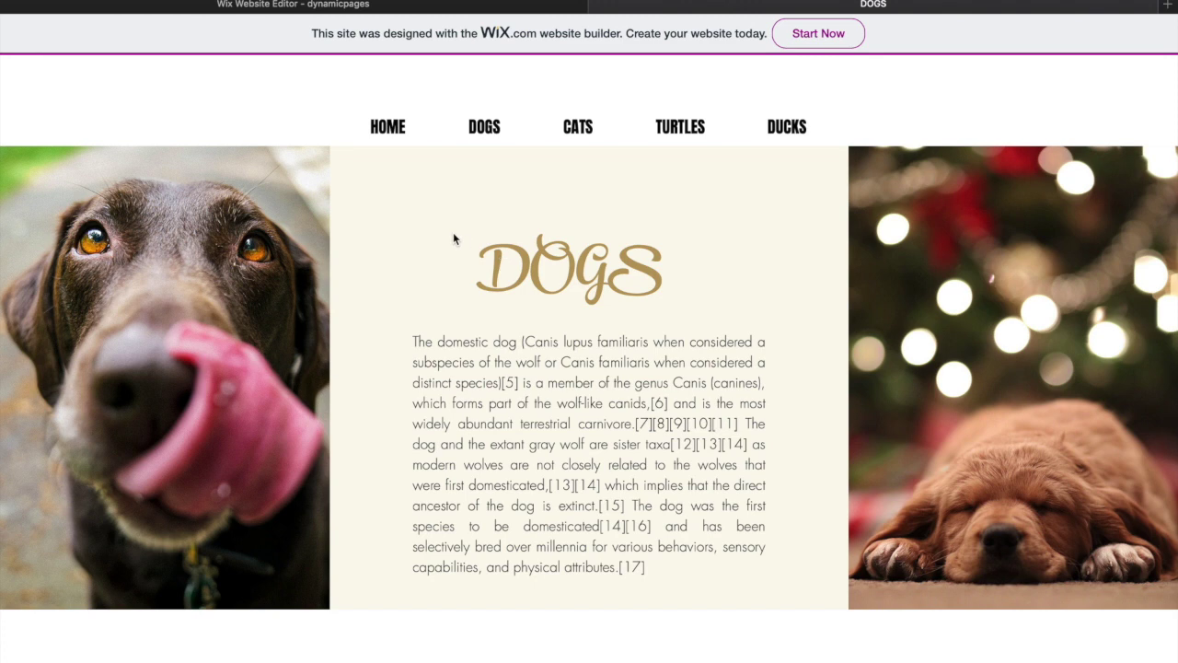
click(389, 126)
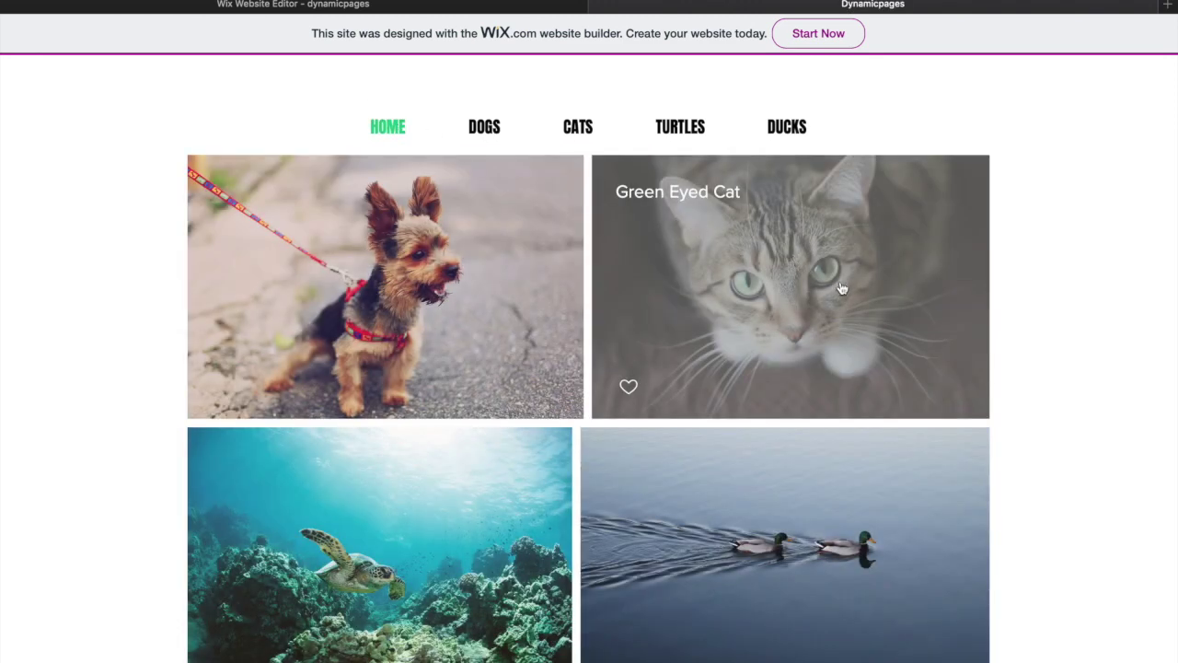
click(813, 288)
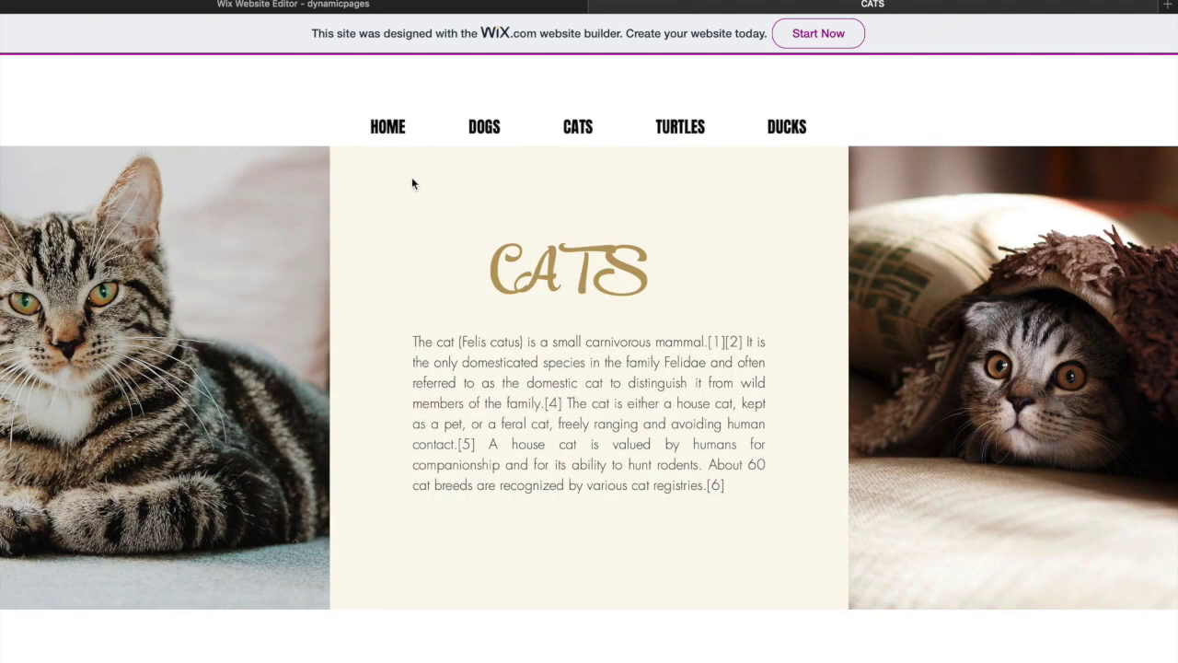
click(390, 128)
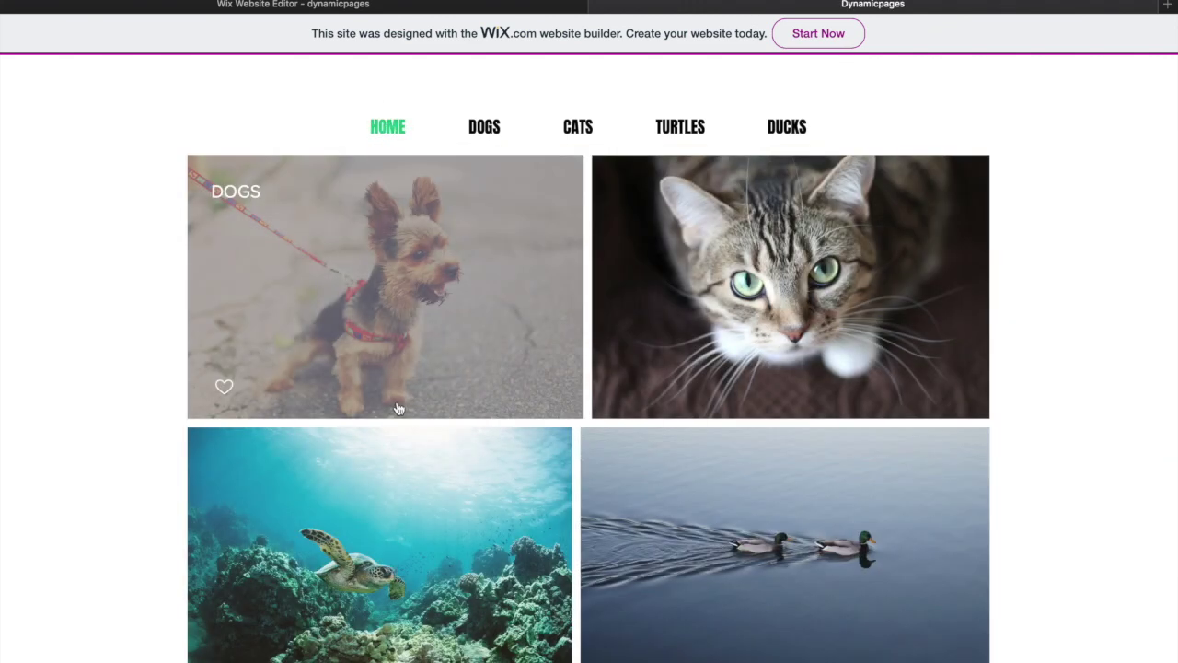
Test the sea turtle gallery image's link on the live home page and return to the editor
scroll(401, 405, down, 3)
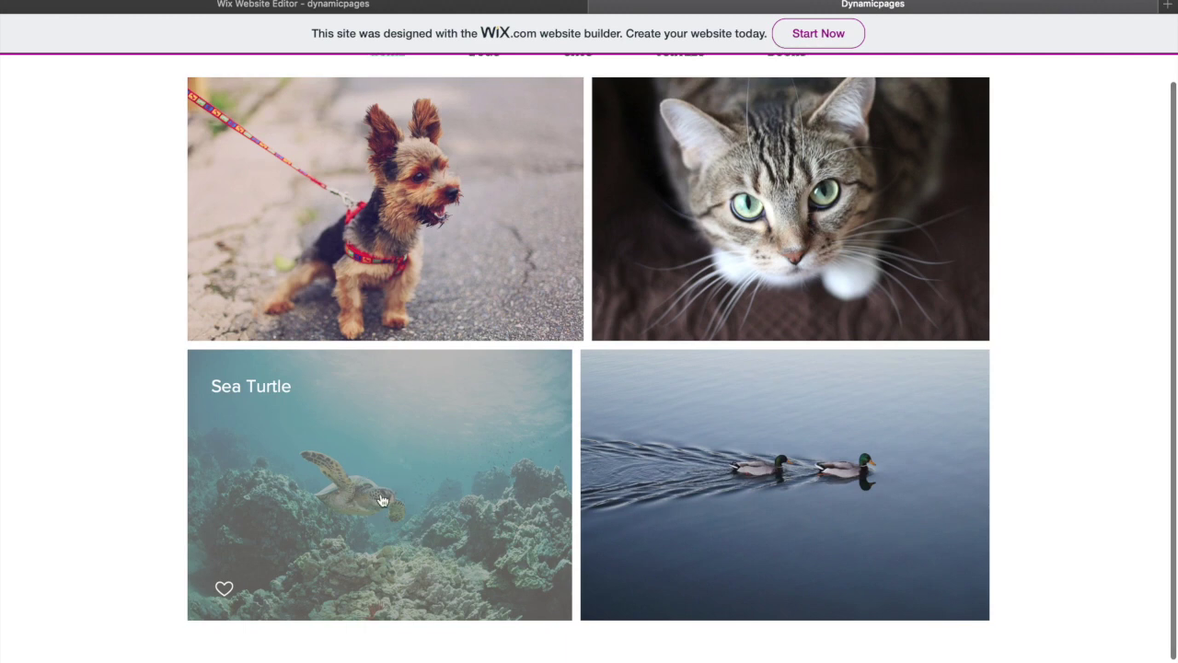
click(381, 495)
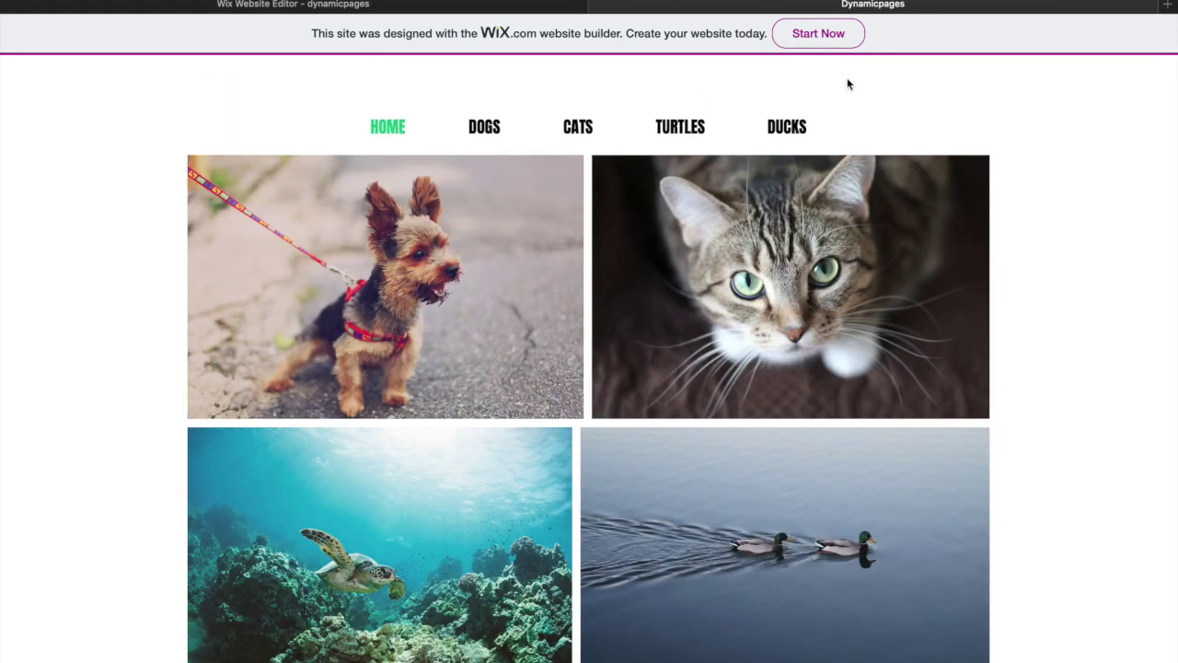
click(599, 7)
click(864, 186)
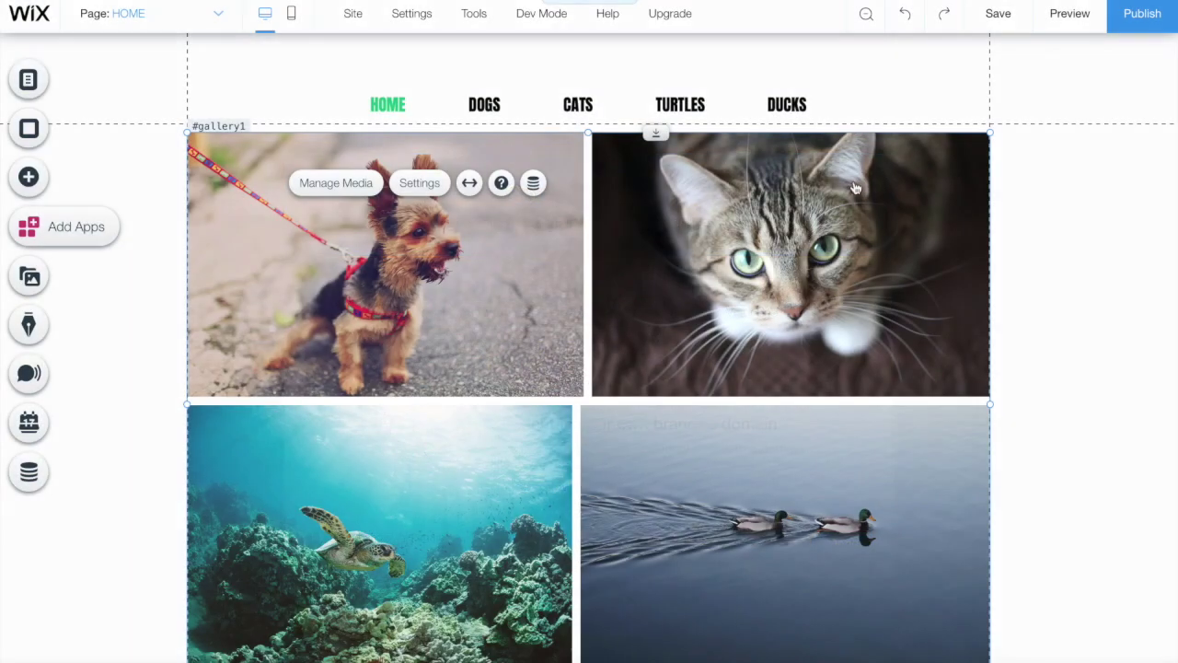
Delete the static DOGS page from the site menu and confirm the deletion
click(31, 83)
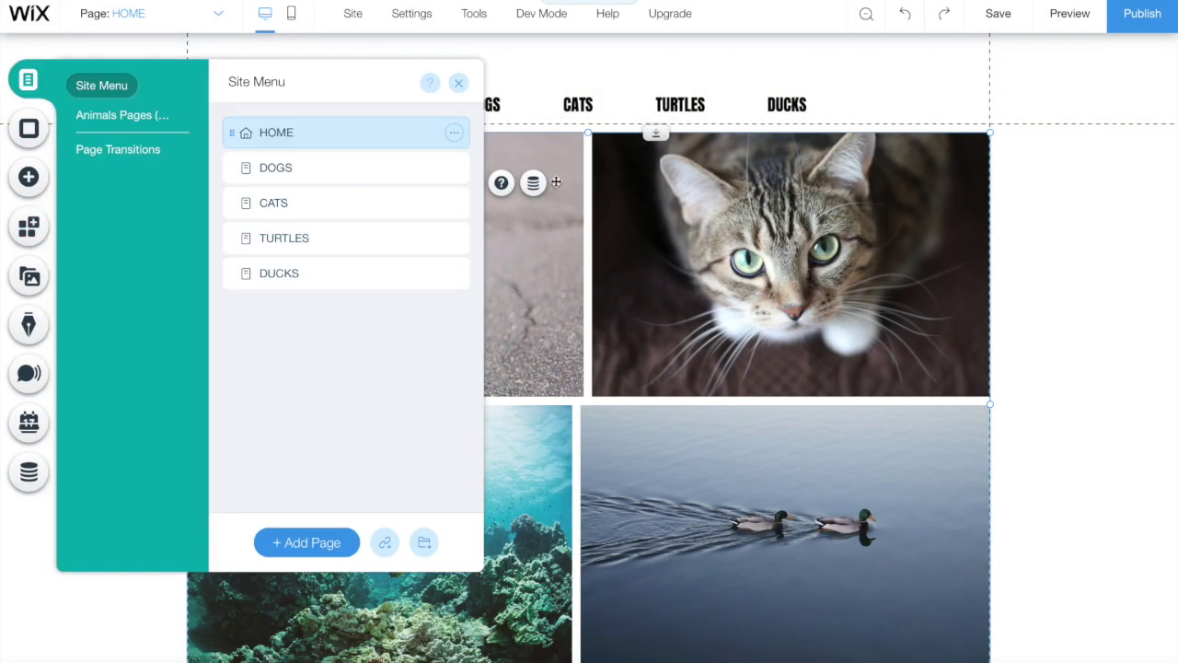
click(453, 168)
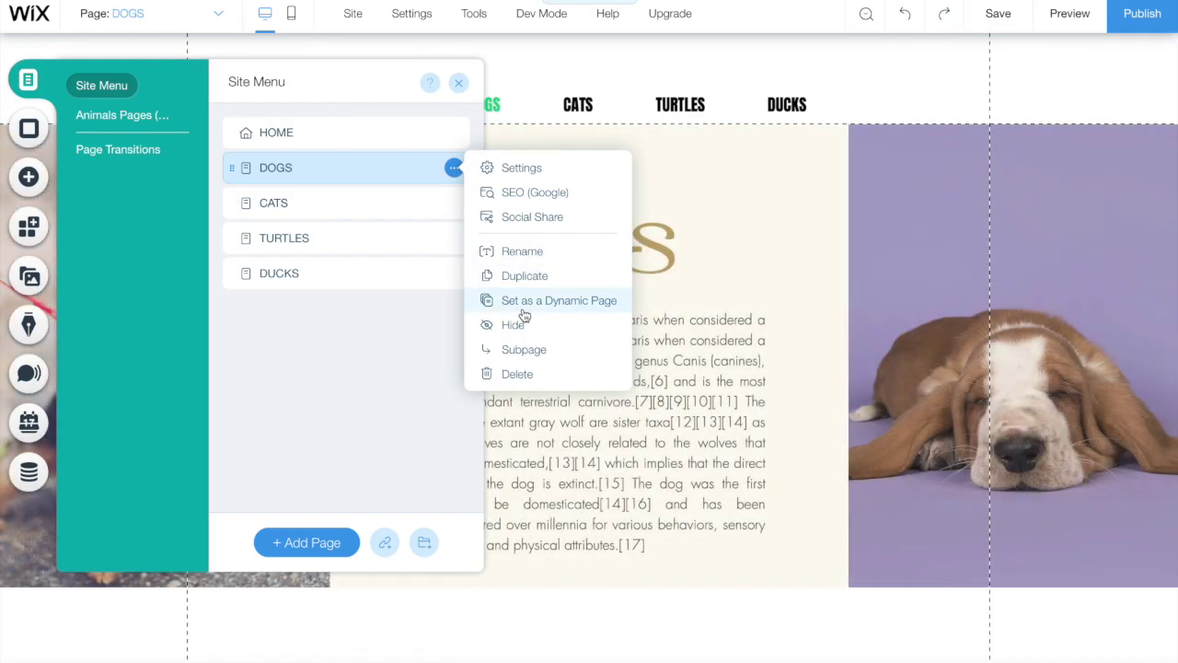
click(541, 376)
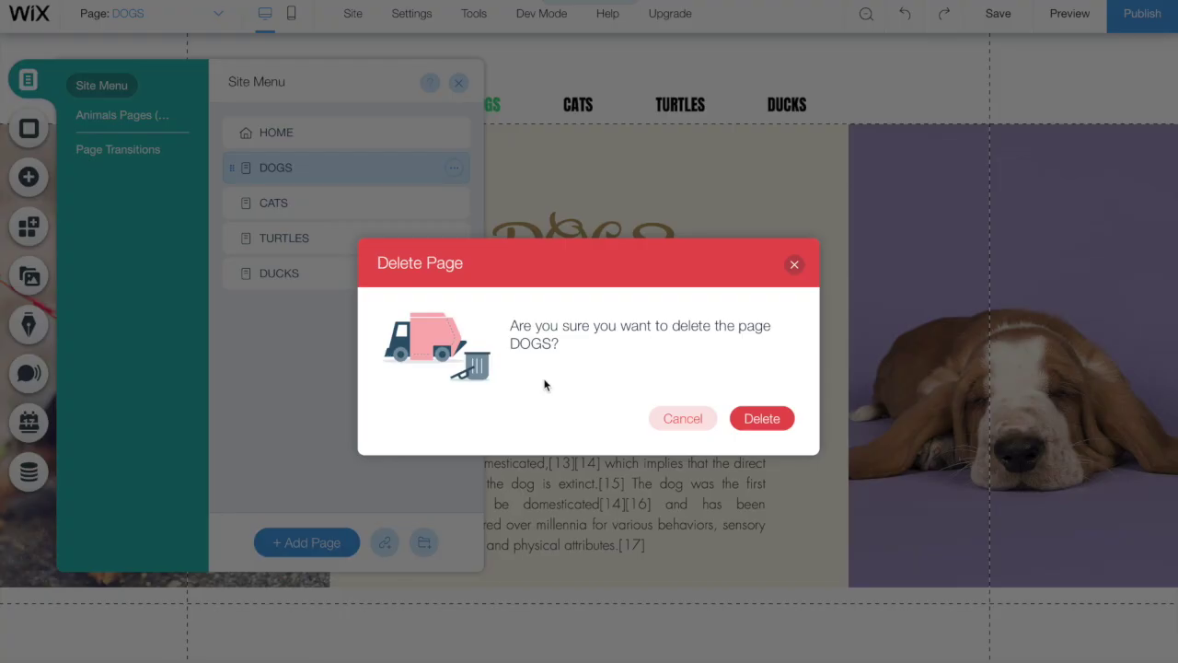
click(751, 418)
Delete the static CATS and TURTLES pages from the site menu, confirming each deletion
click(454, 167)
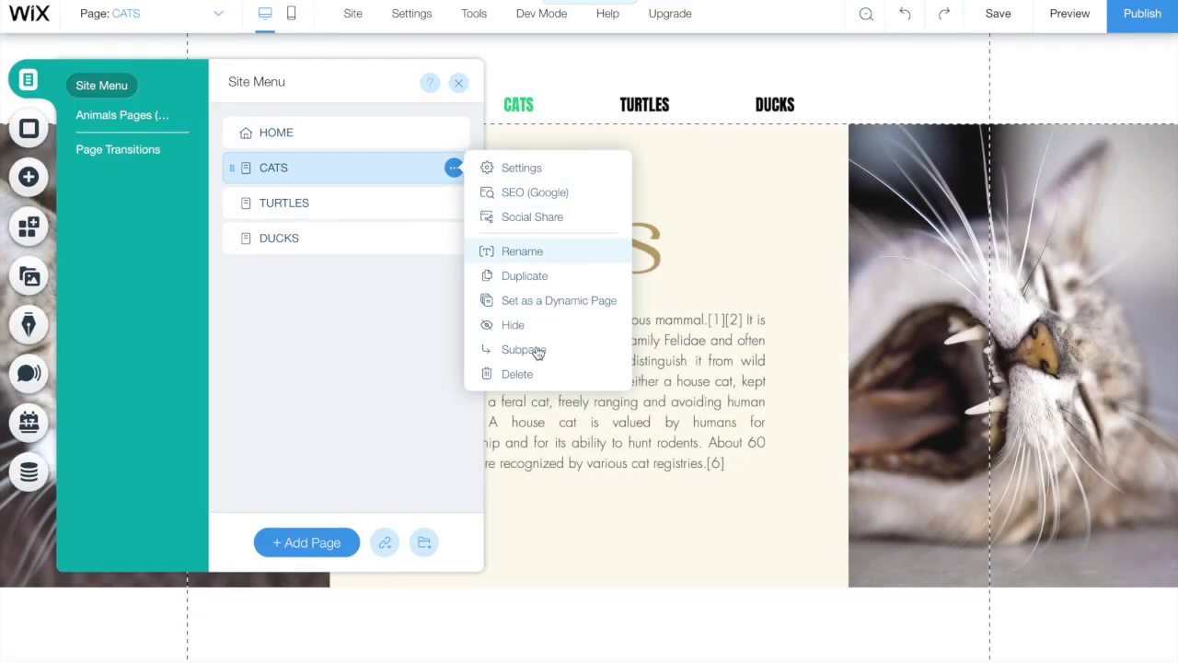
click(526, 376)
click(764, 418)
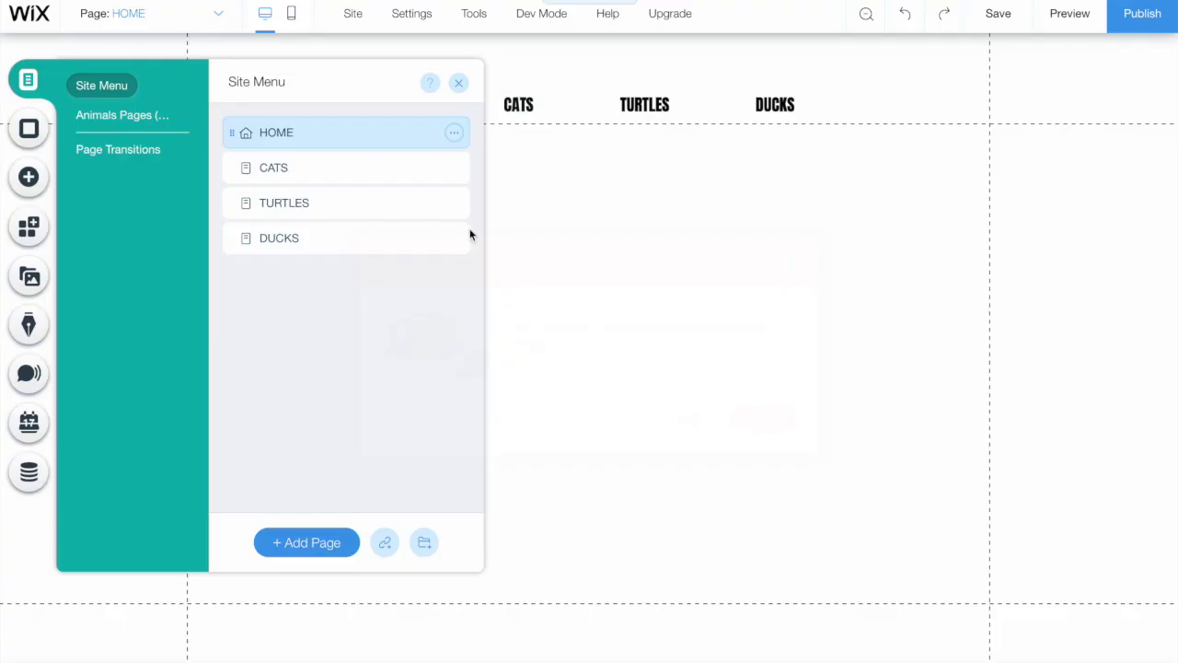
click(453, 167)
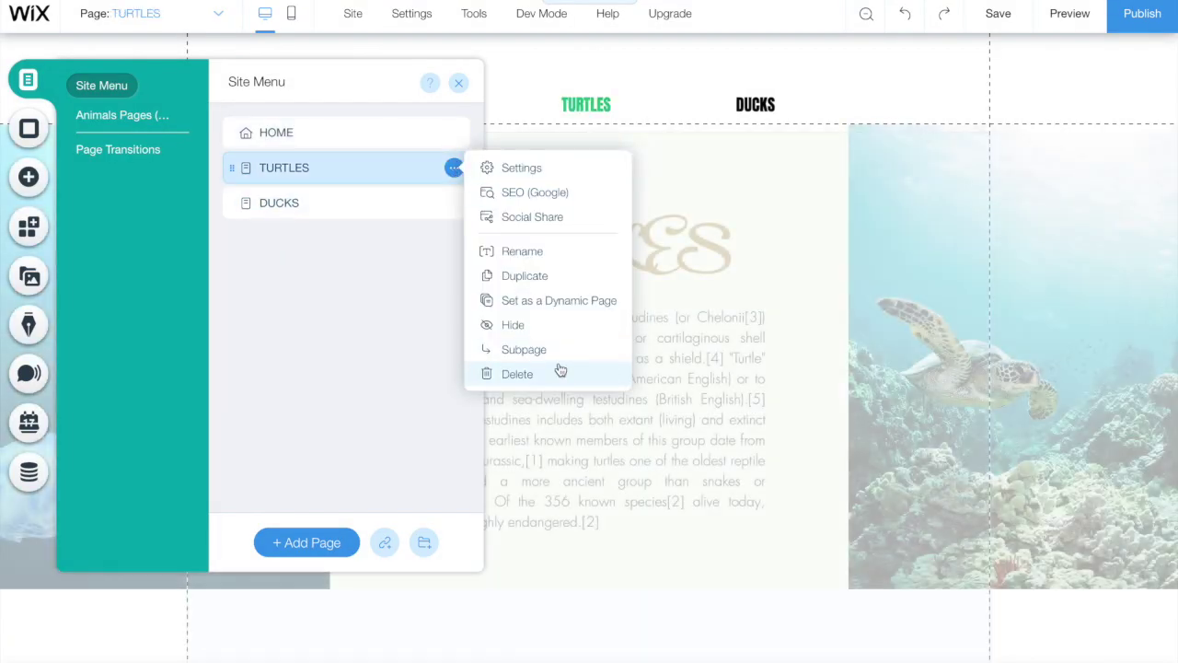
click(560, 371)
click(765, 421)
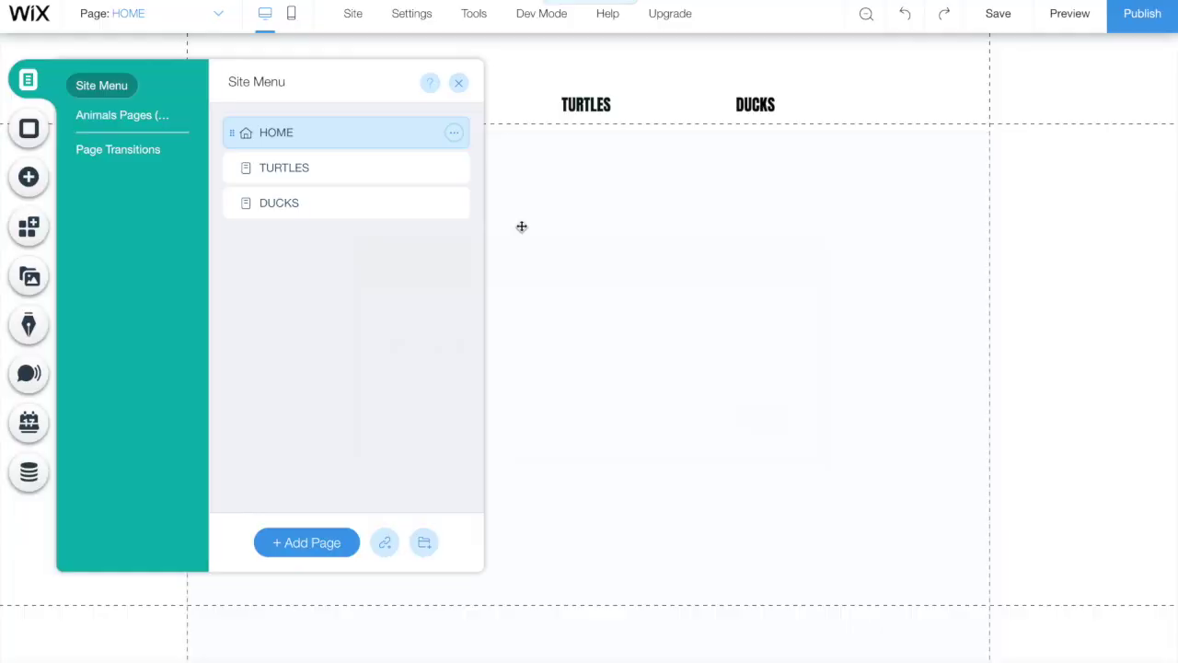